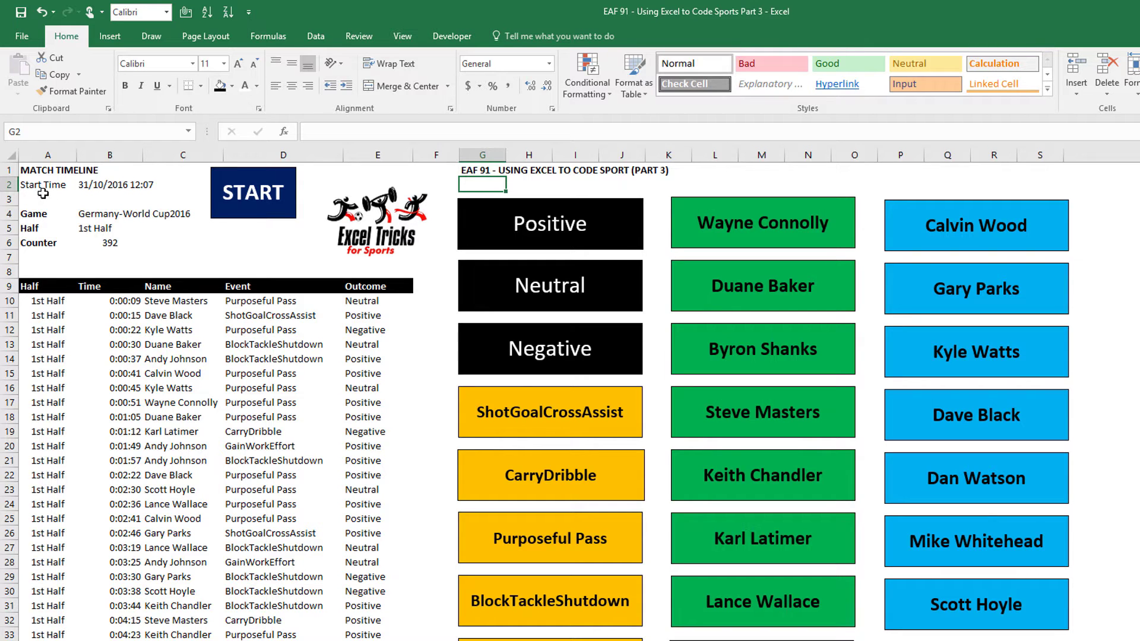
Move the Game label up into A3 and enter Germany as the opponent in B3
click(32, 213)
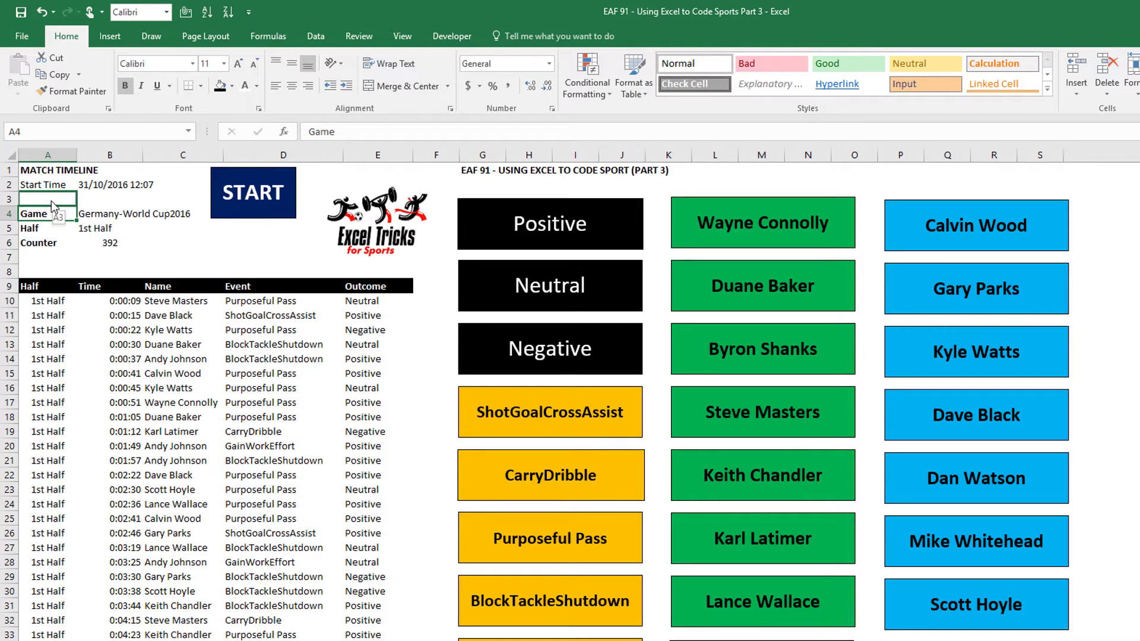
drag(52, 204, 51, 201)
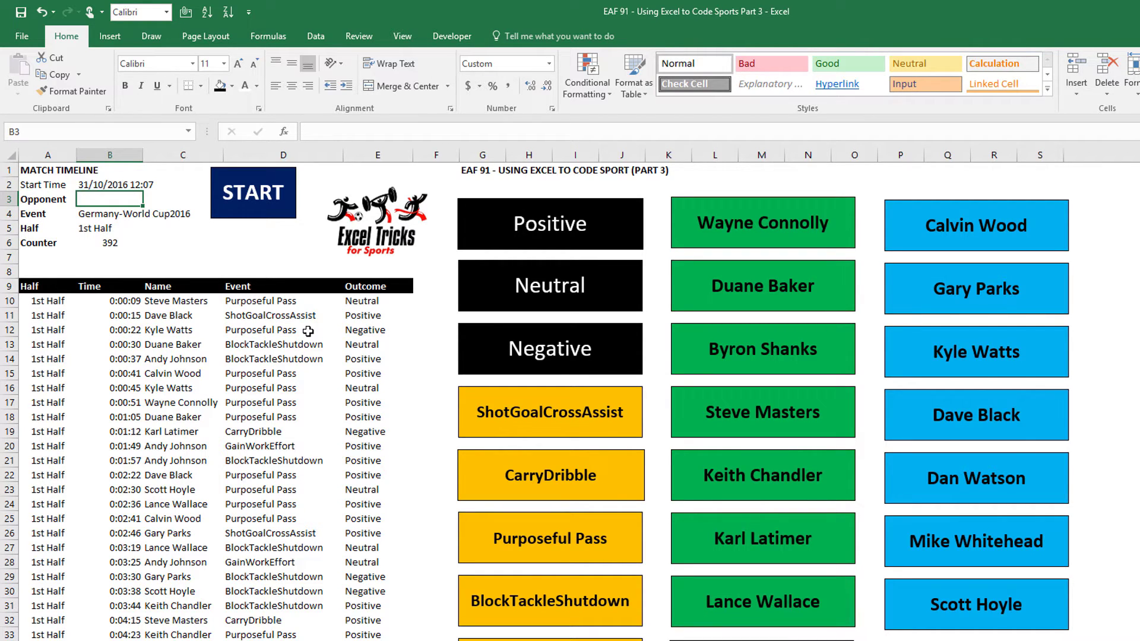
text(Germany-)
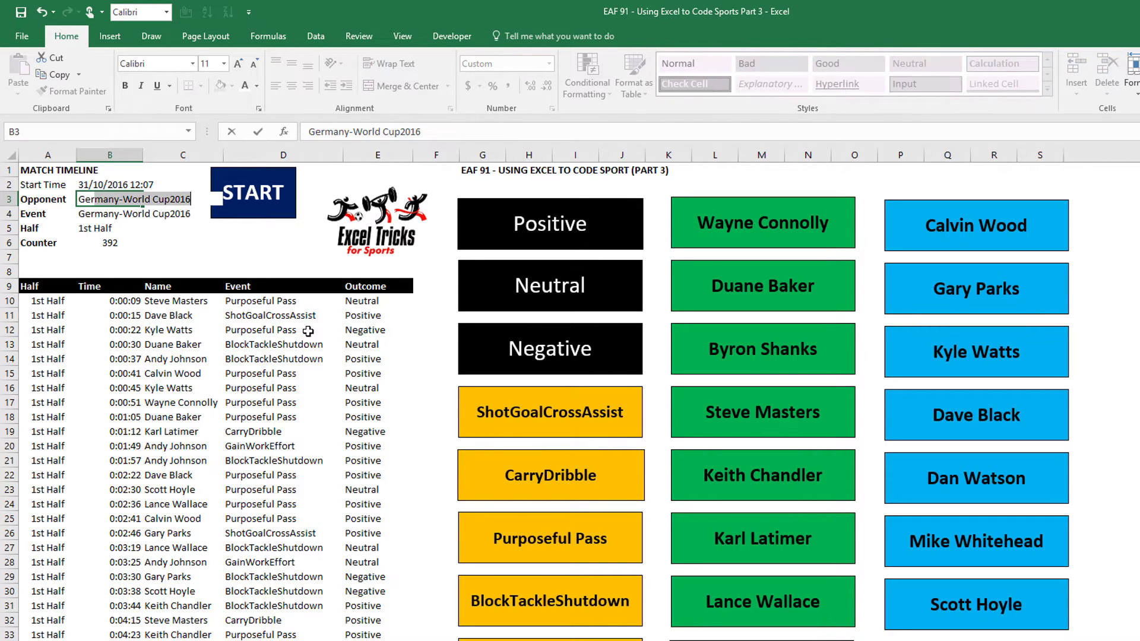
key(BackSpace)
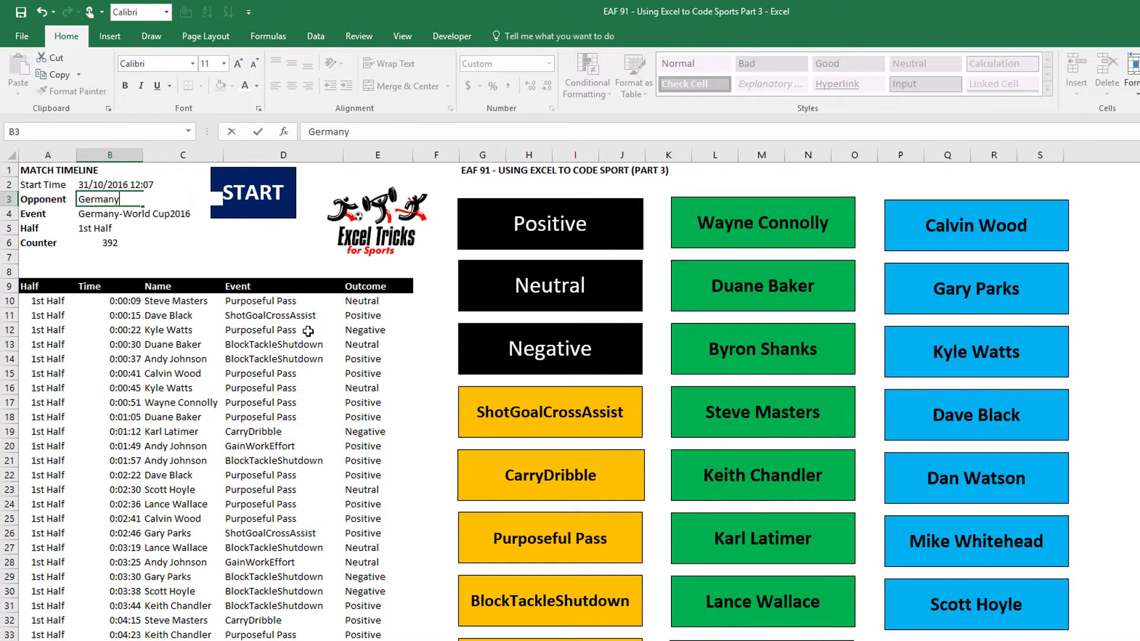
key(Return)
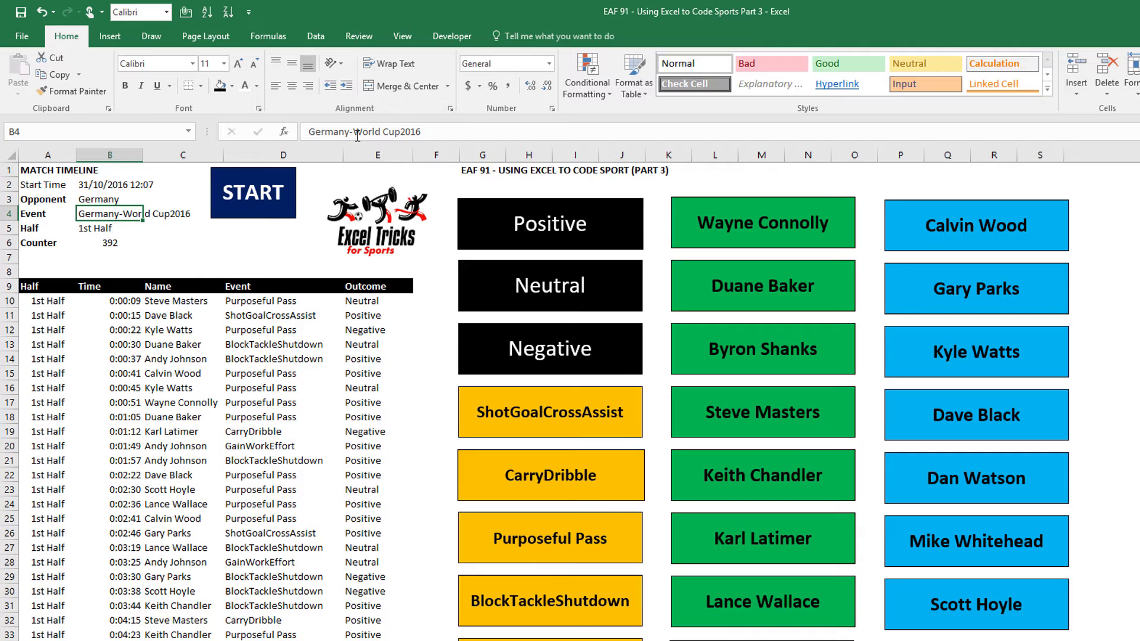
Trim the event in B4 to 'World Cup2016', then switch to the pivot table sheet
drag(354, 134, 308, 132)
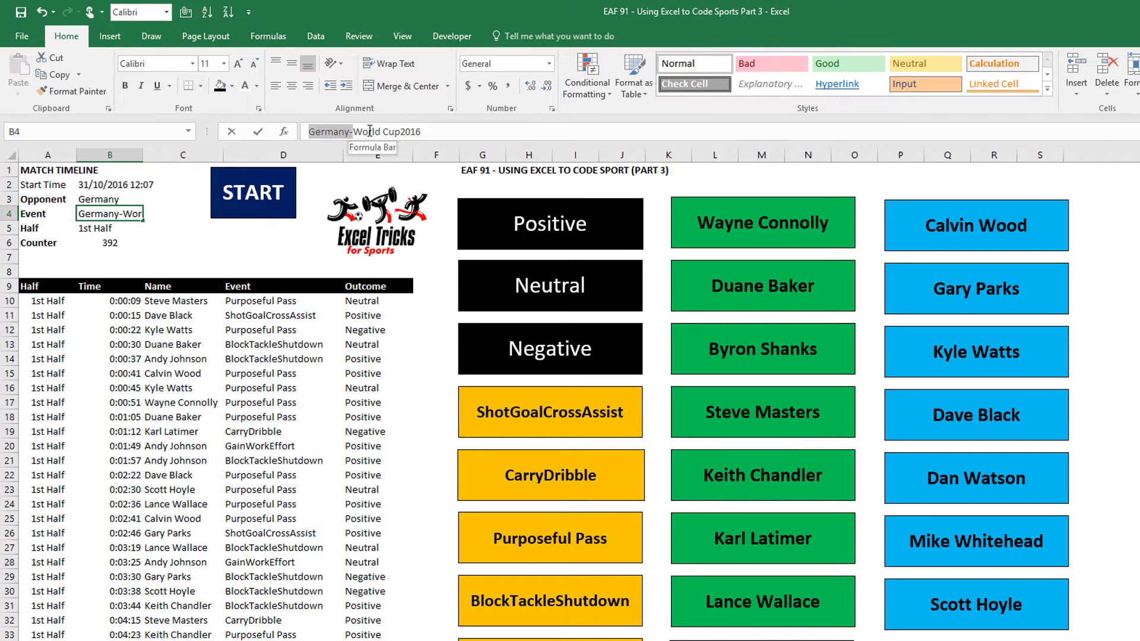
key(BackSpace)
key(Return)
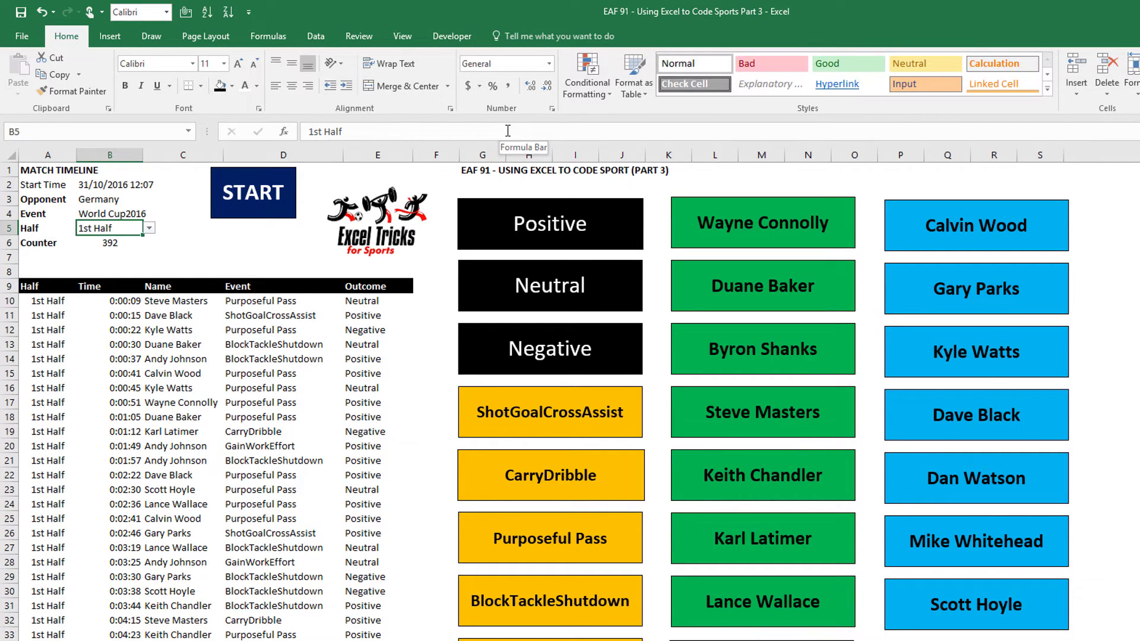
click(52, 268)
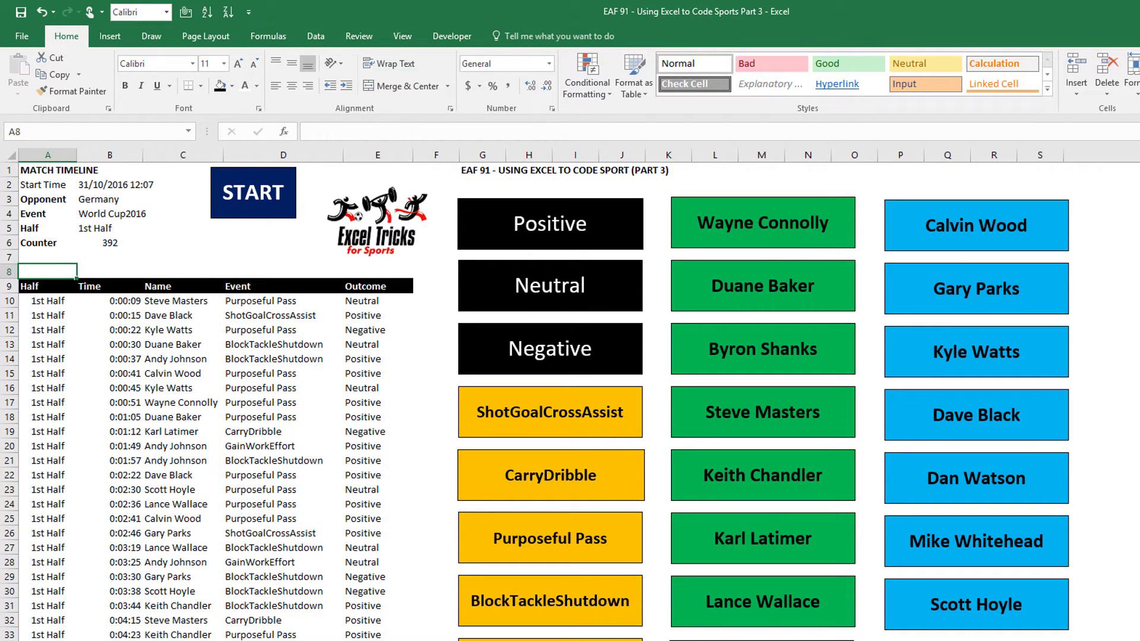
key(ctrl+Page_Down)
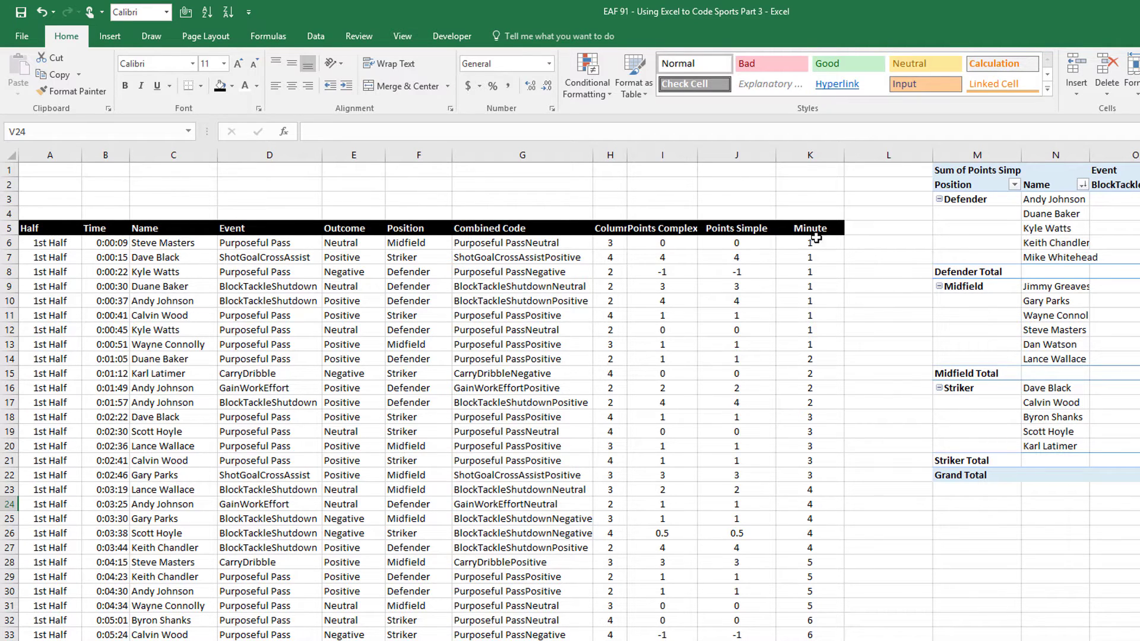
Copy columns A–K of the coded match data and paste them into the ANALYSIS_Formula sheet
drag(822, 152, 41, 152)
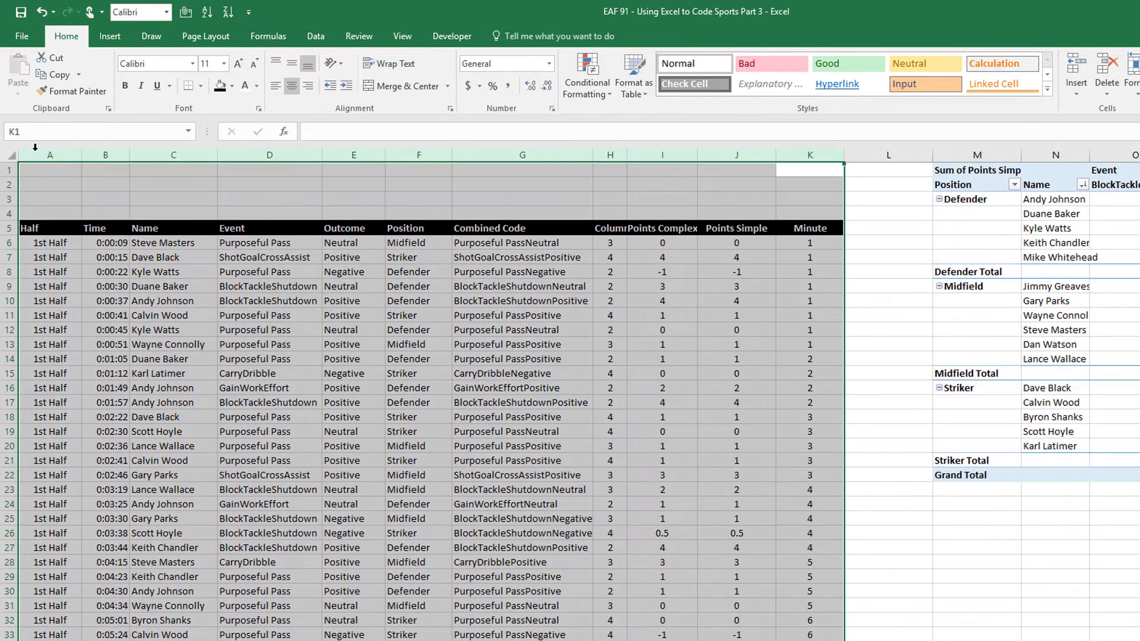
right_click(41, 152)
click(88, 190)
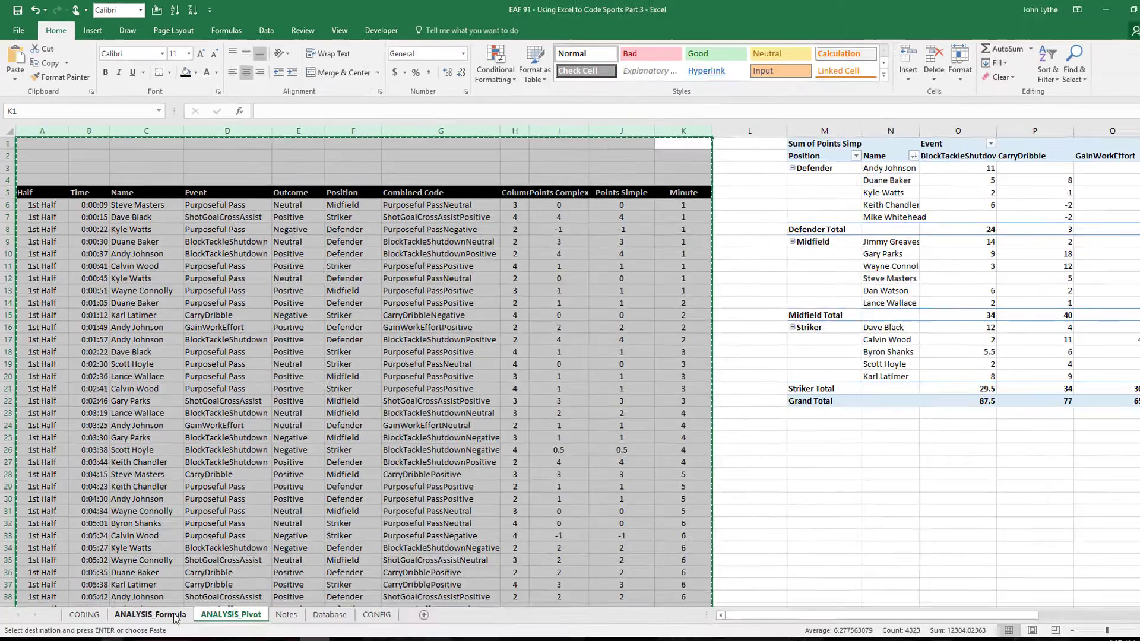
click(149, 608)
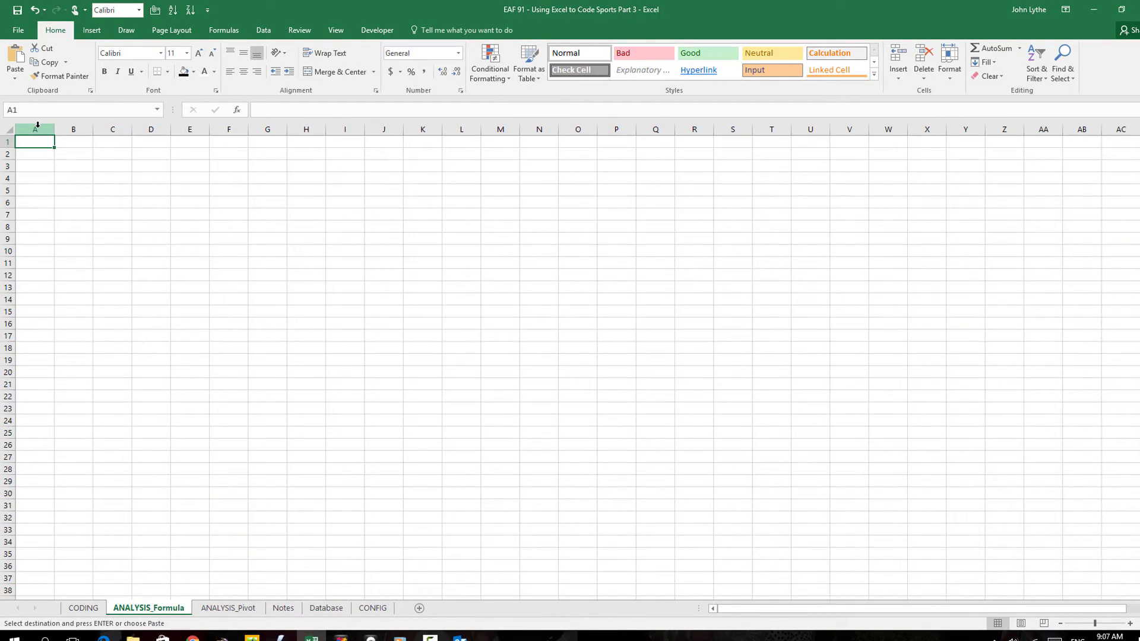
key(ctrl+v)
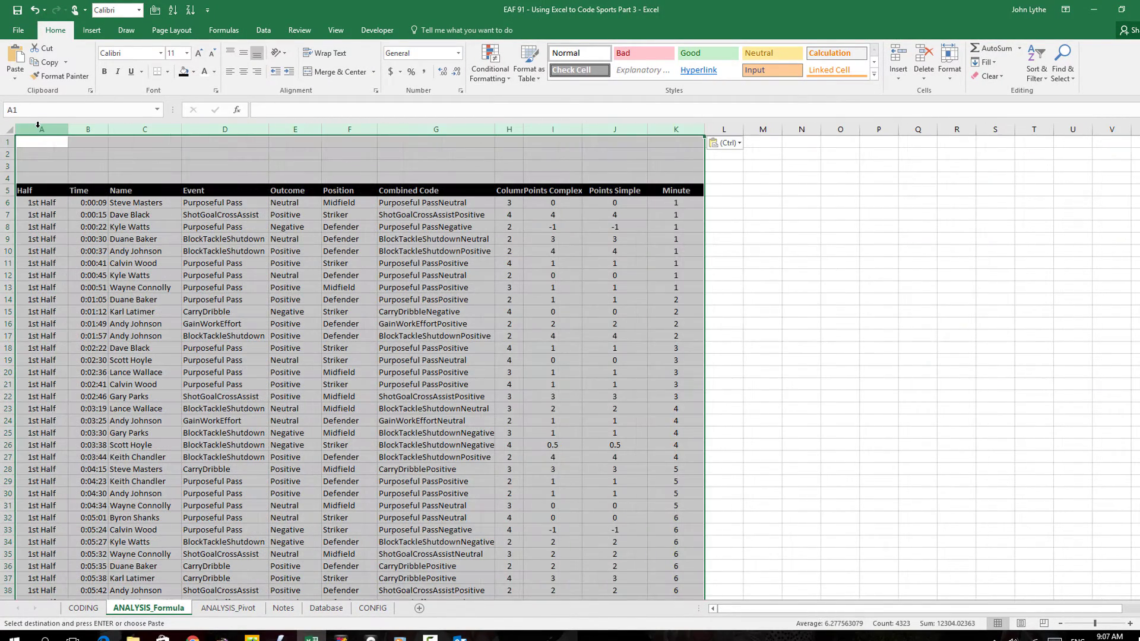
click(40, 215)
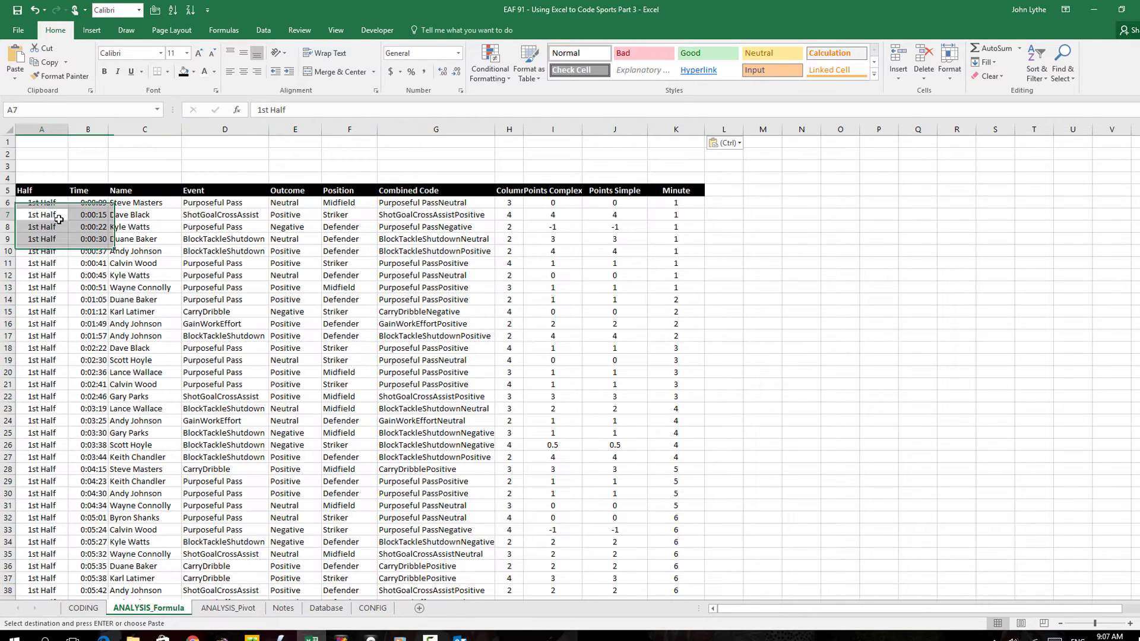
click(216, 256)
click(436, 251)
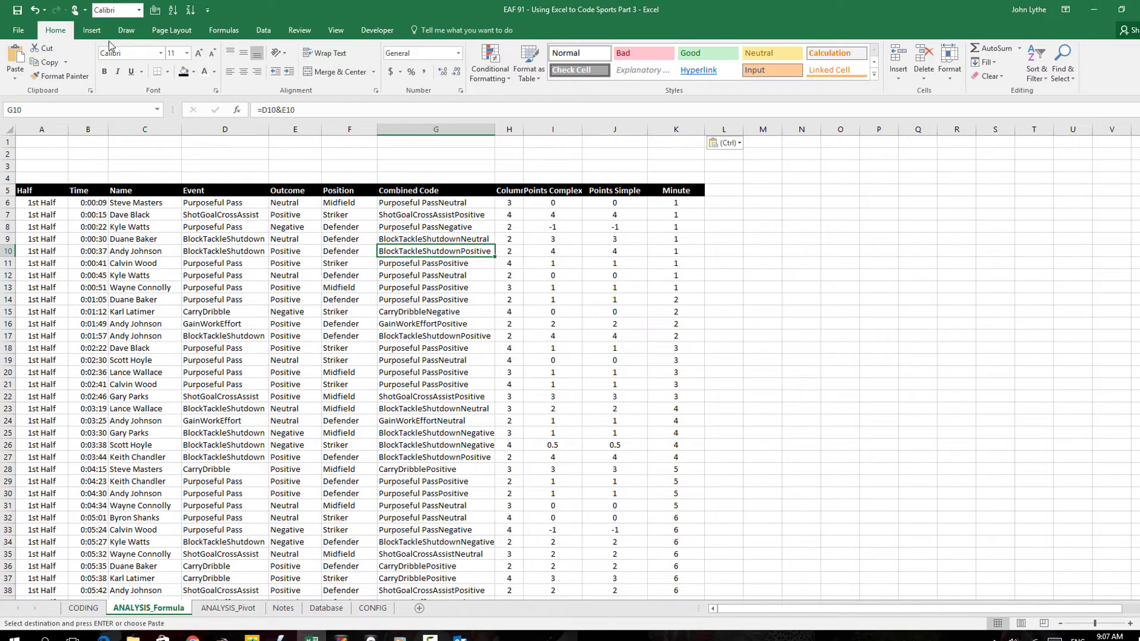
Convert the range A5:K397 into a table and rename it from Table2 to TBLDataF
click(89, 30)
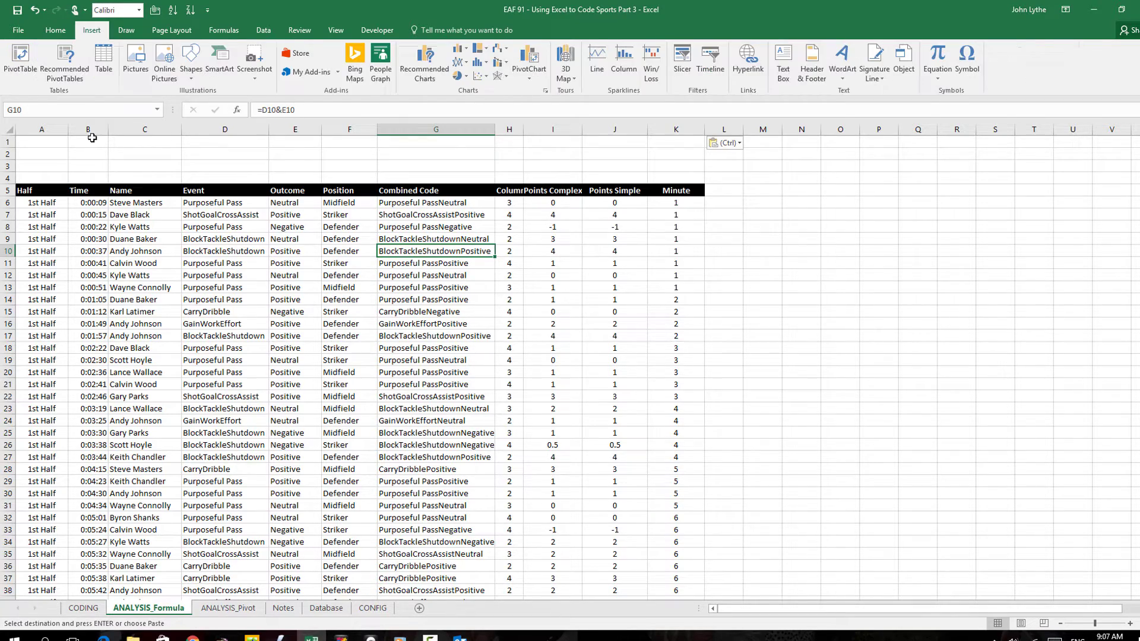
click(103, 60)
click(337, 275)
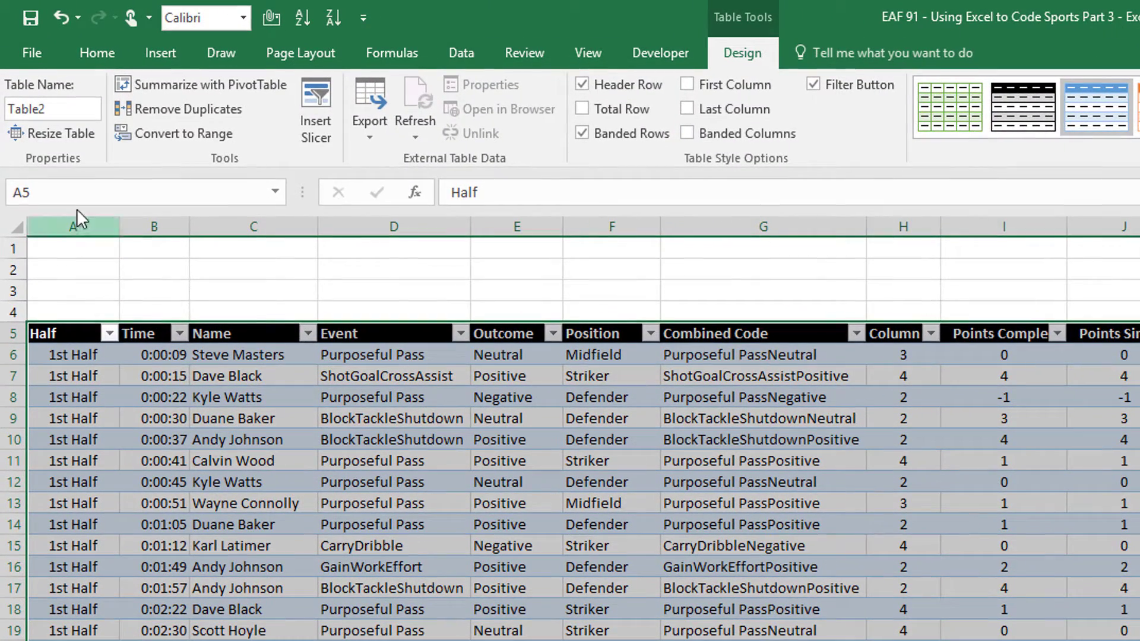
click(44, 120)
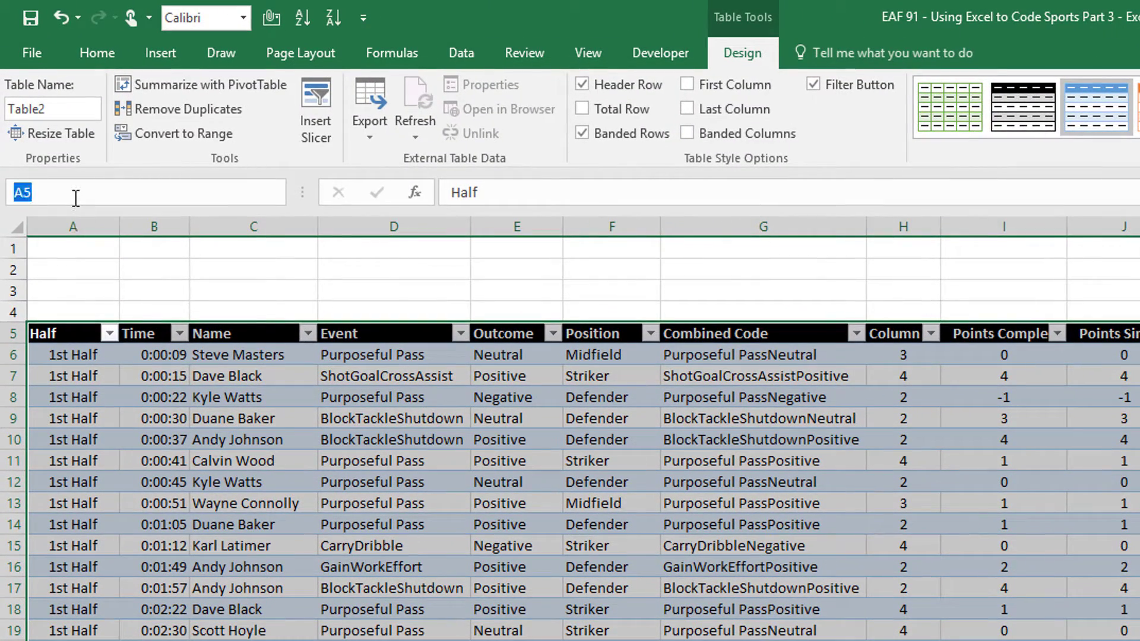
double_click(70, 110)
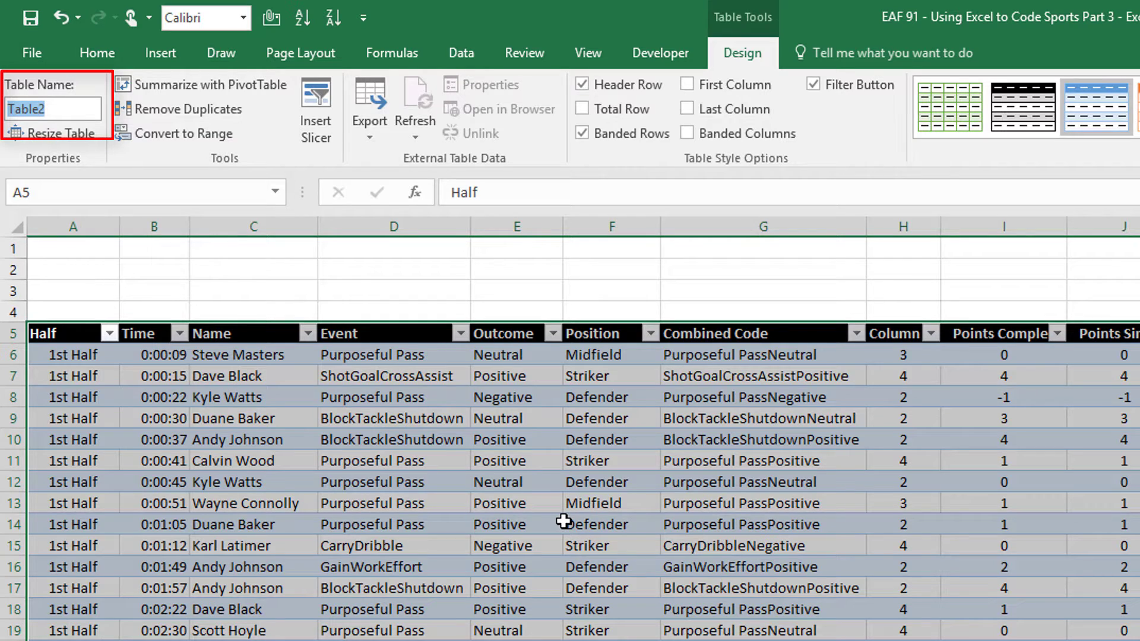
text(TBLDataF)
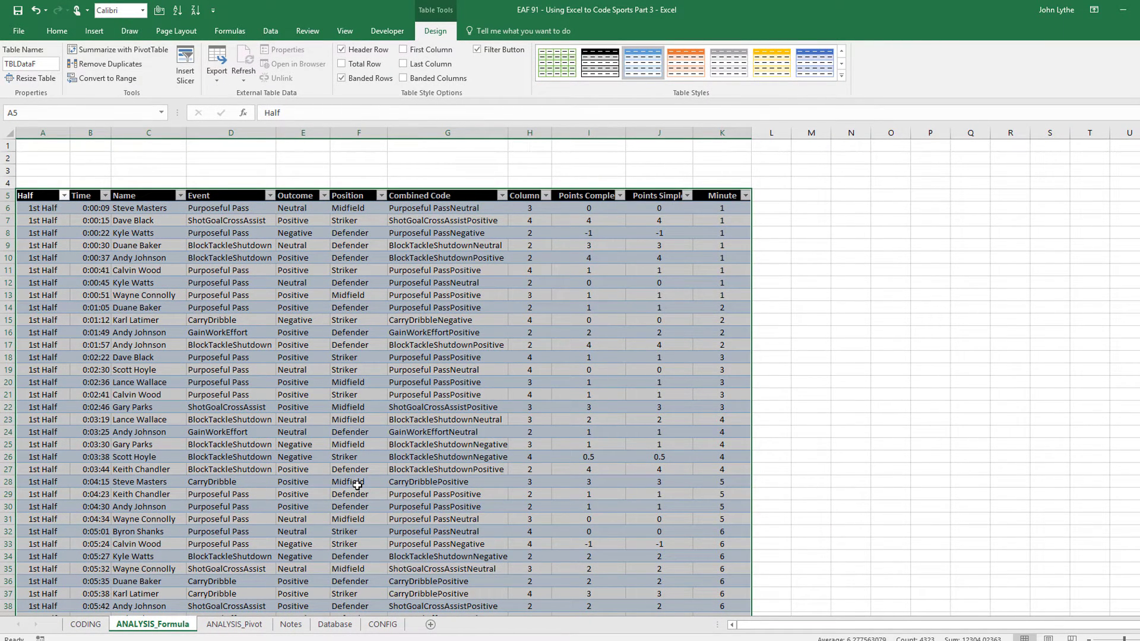
Narrow columns H and I, and autofit columns A, B, C, E, F and K
click(469, 235)
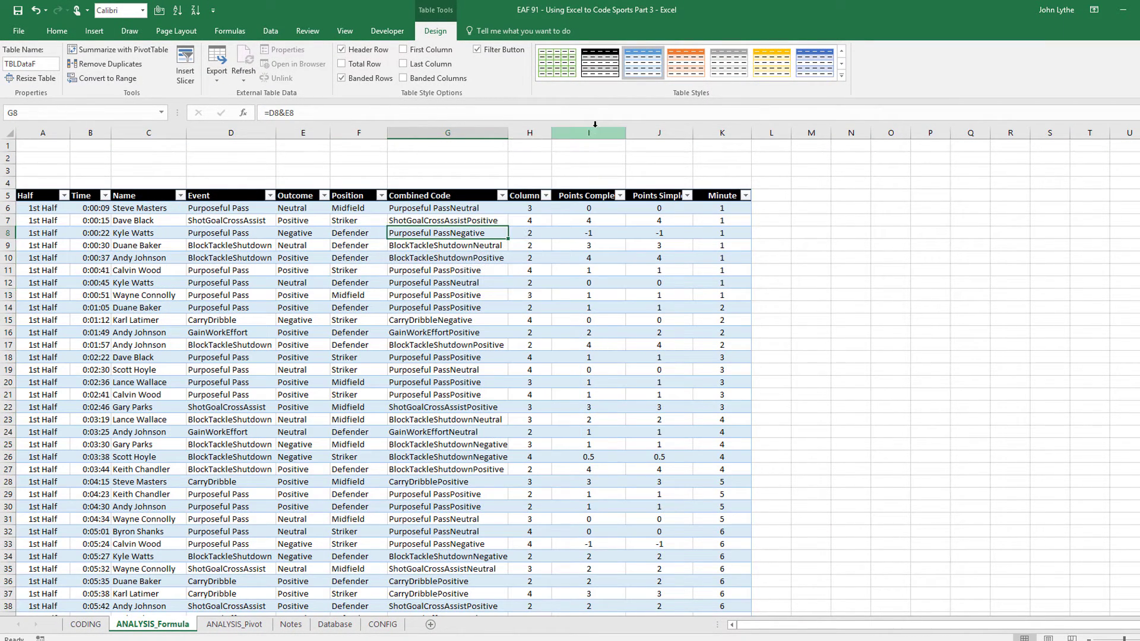
drag(595, 124, 522, 135)
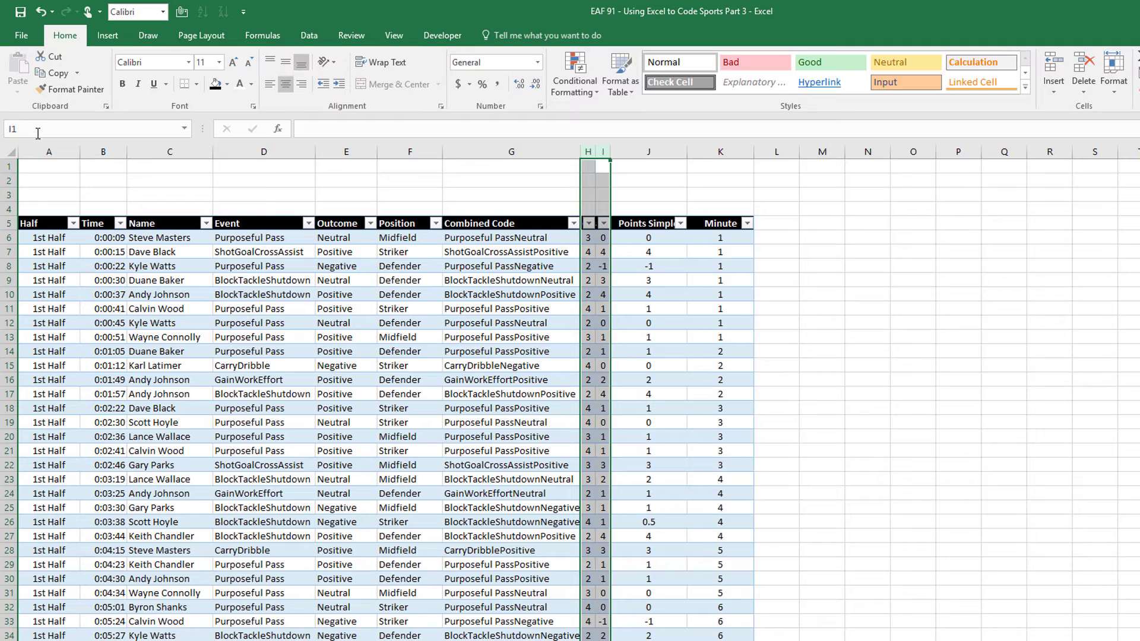
double_click(79, 152)
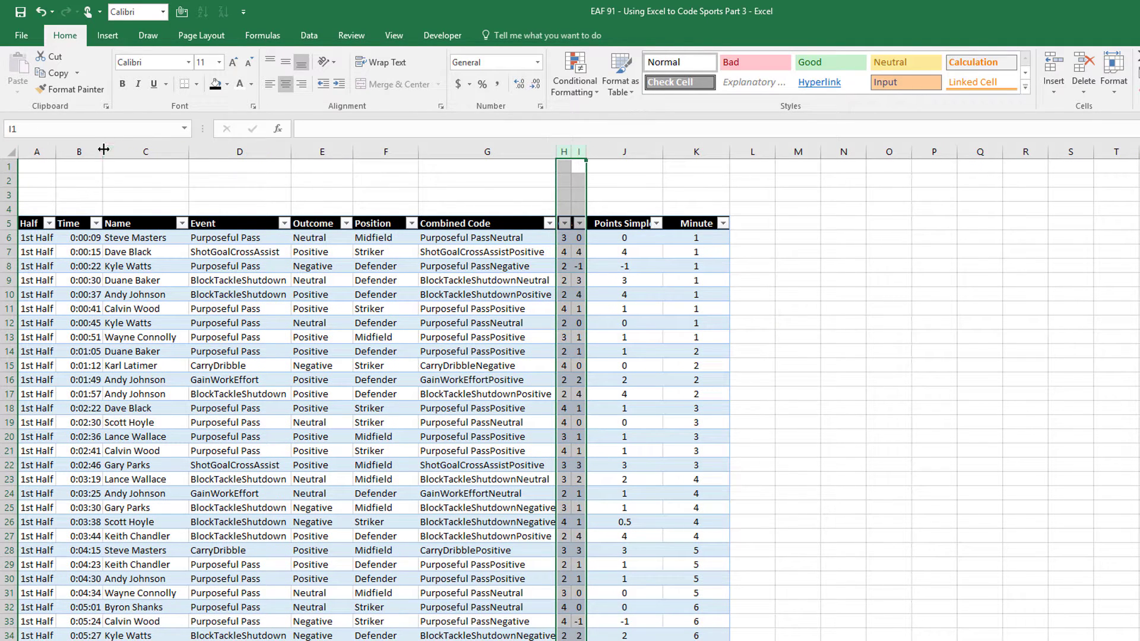
double_click(103, 152)
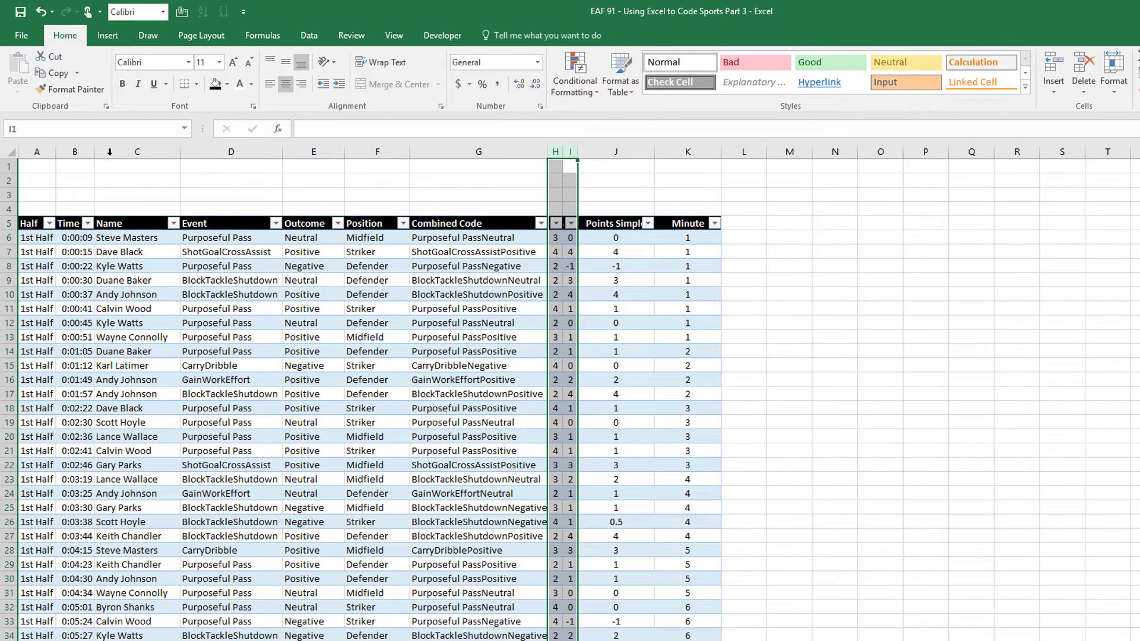
double_click(180, 152)
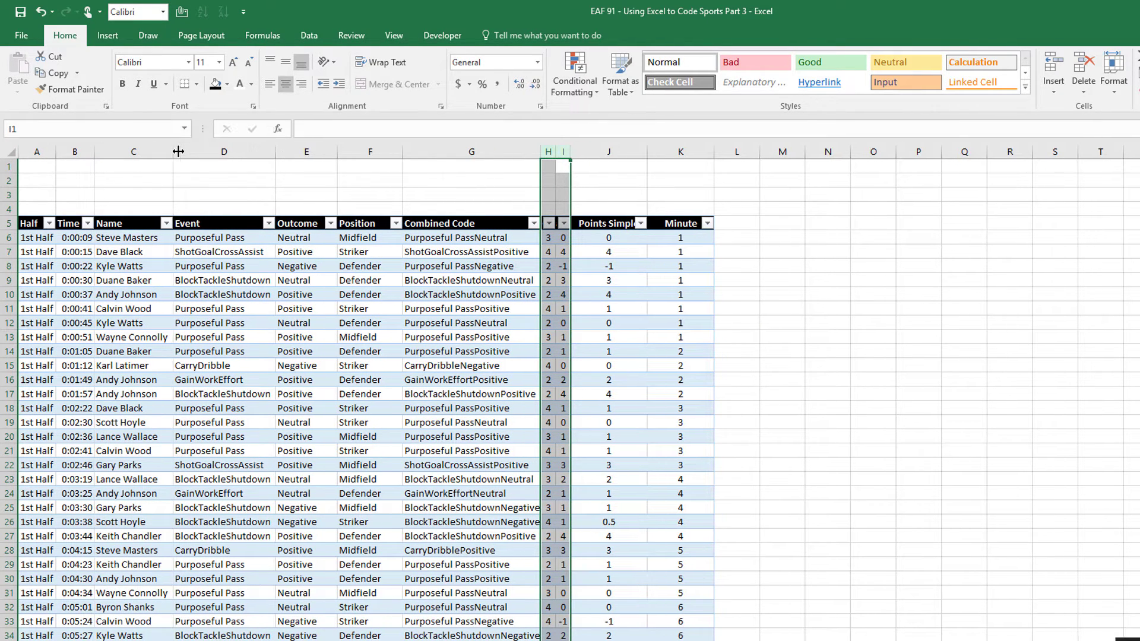
double_click(337, 152)
double_click(394, 156)
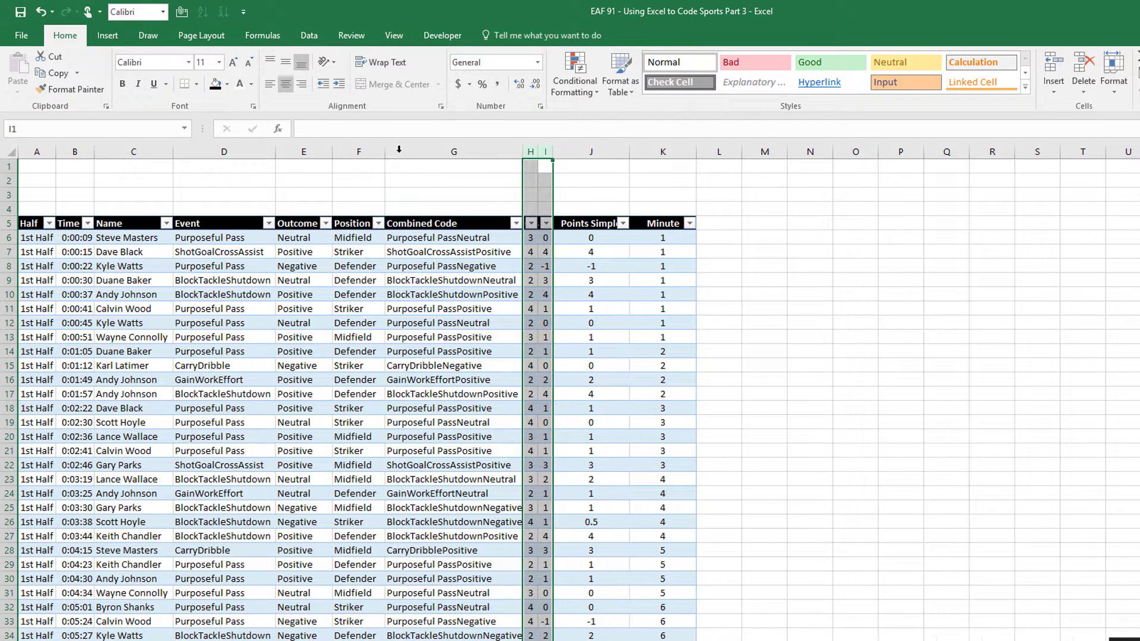
click(690, 152)
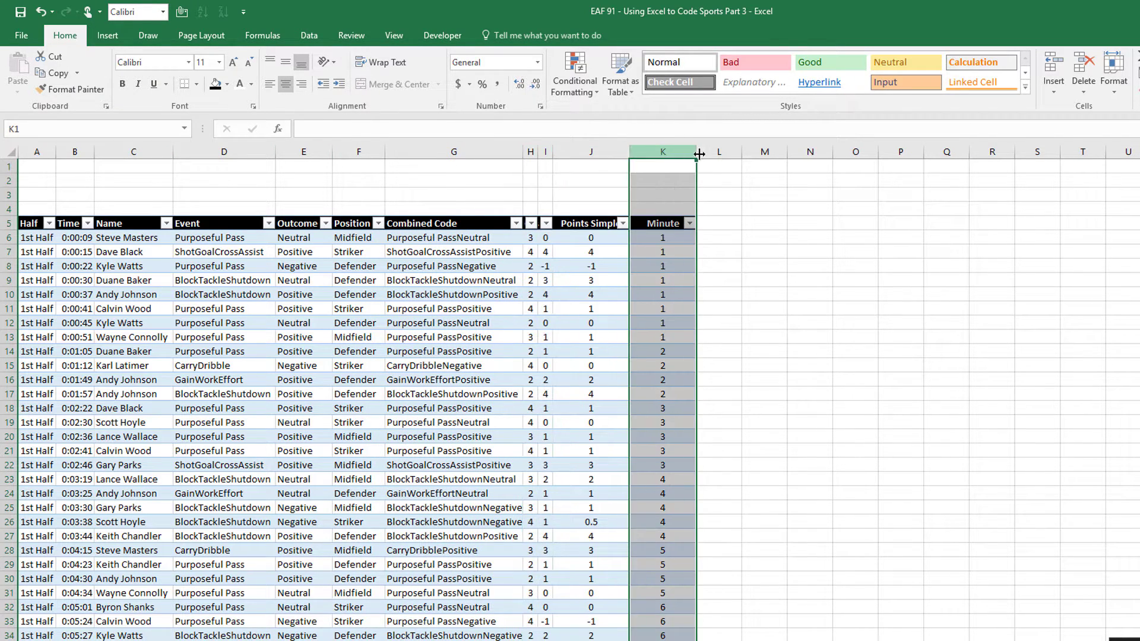
double_click(696, 152)
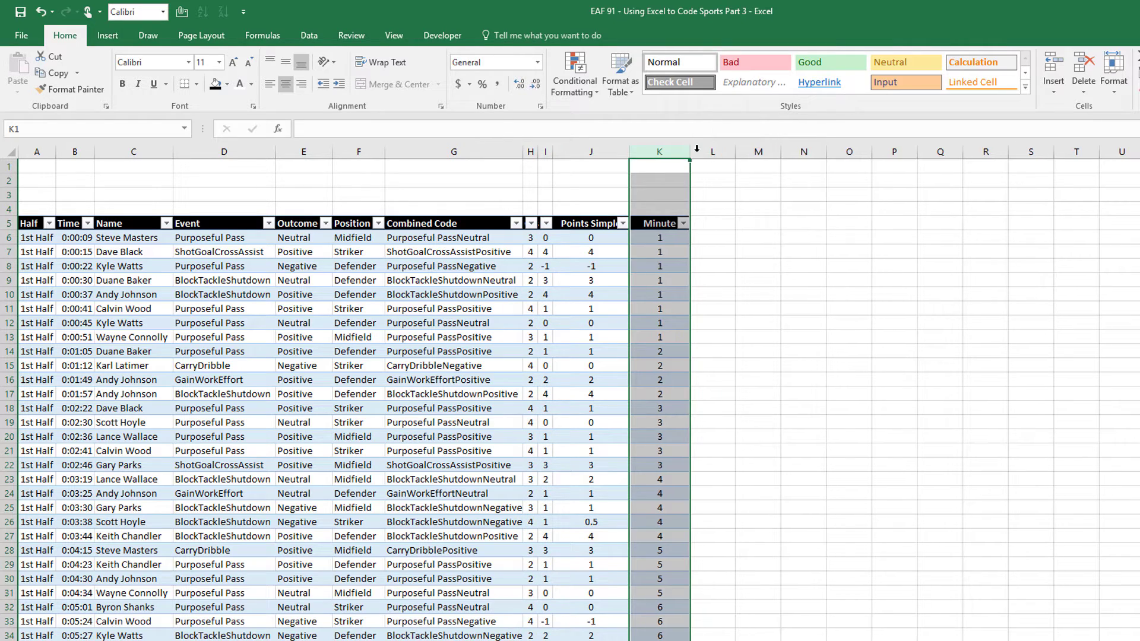
click(590, 196)
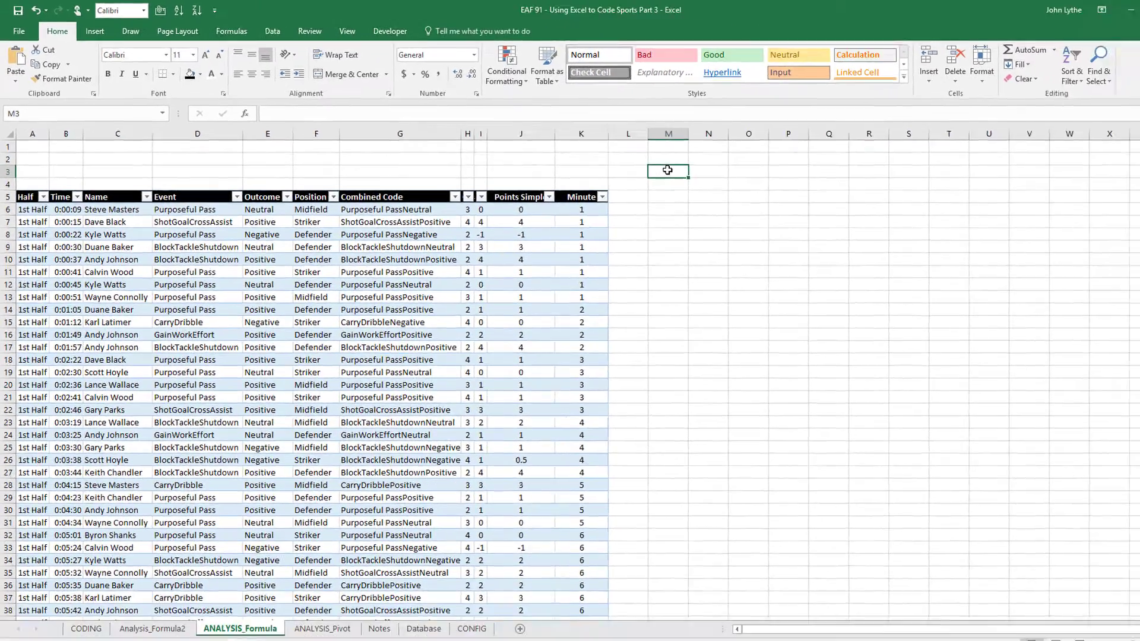
Switch to the ANALYSIS_Formula sheet to review the header block starting at M4
key(ctrl+Page_Down)
key(ctrl+Page_Down)
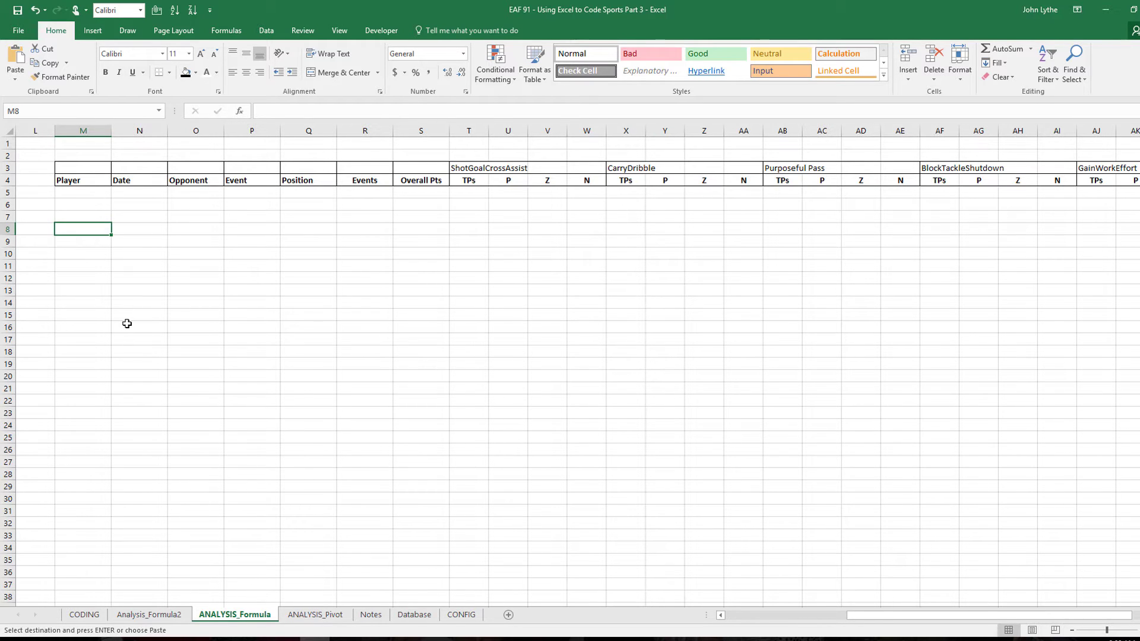
scroll(127, 324, left, 5)
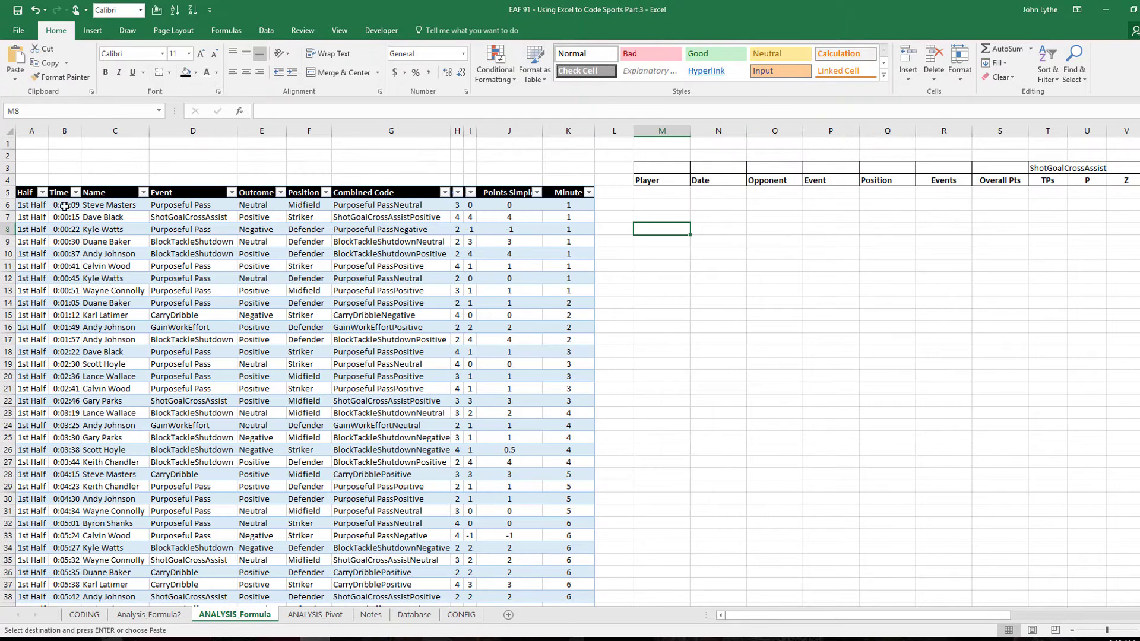
Select the whole Name column from its header down to the last row
click(94, 244)
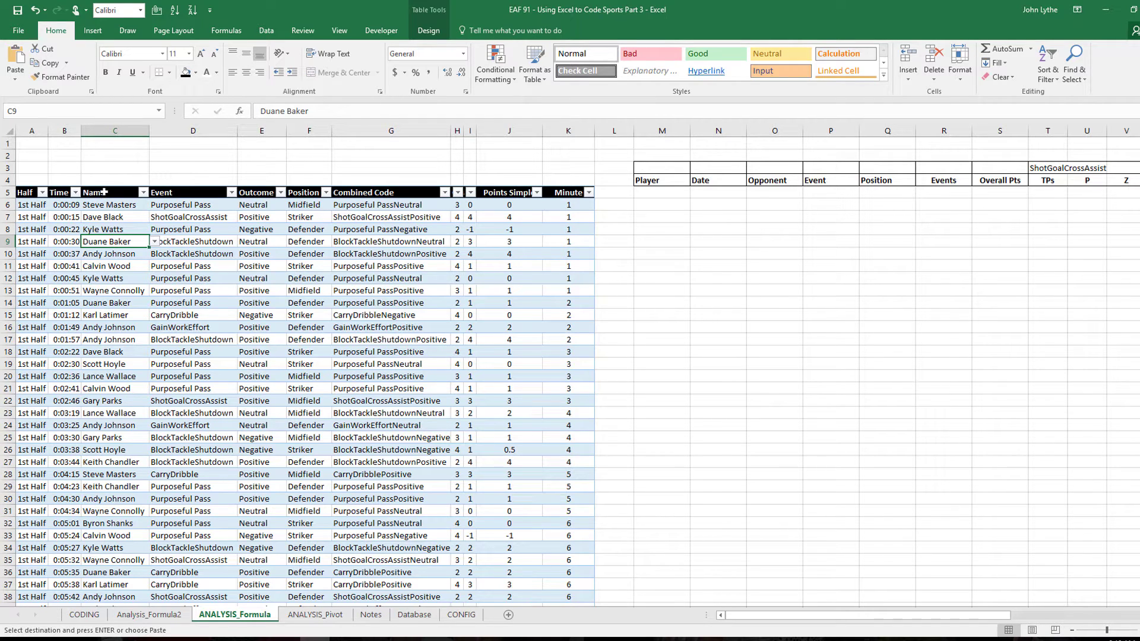
key(Up)
key(Up)
key(Up)
key(Up)
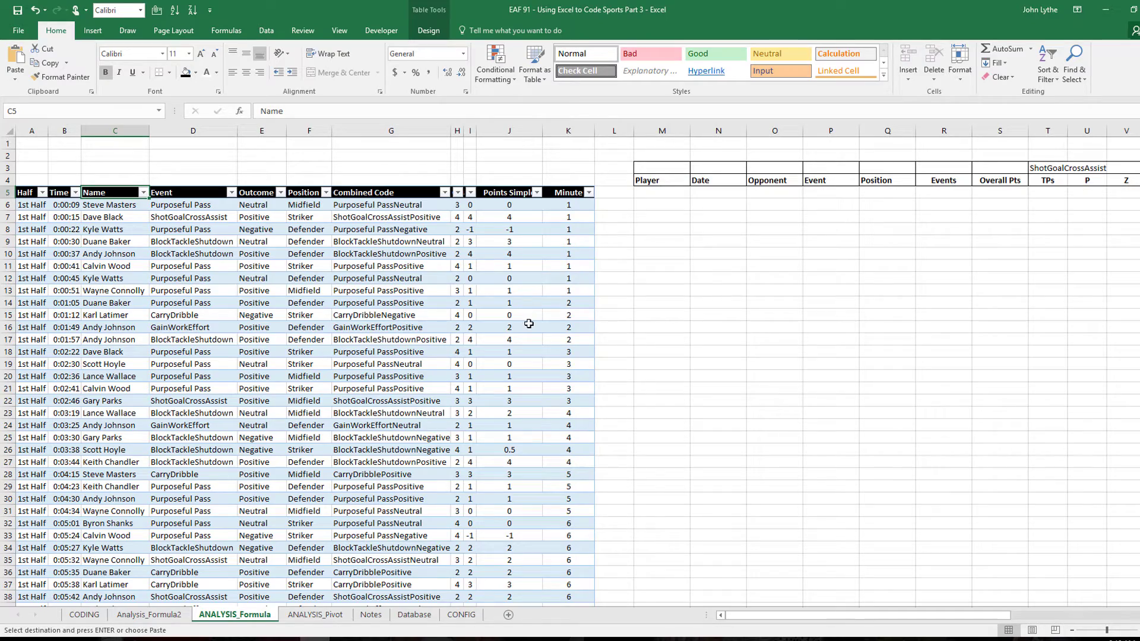
key(ctrl+shift+Down)
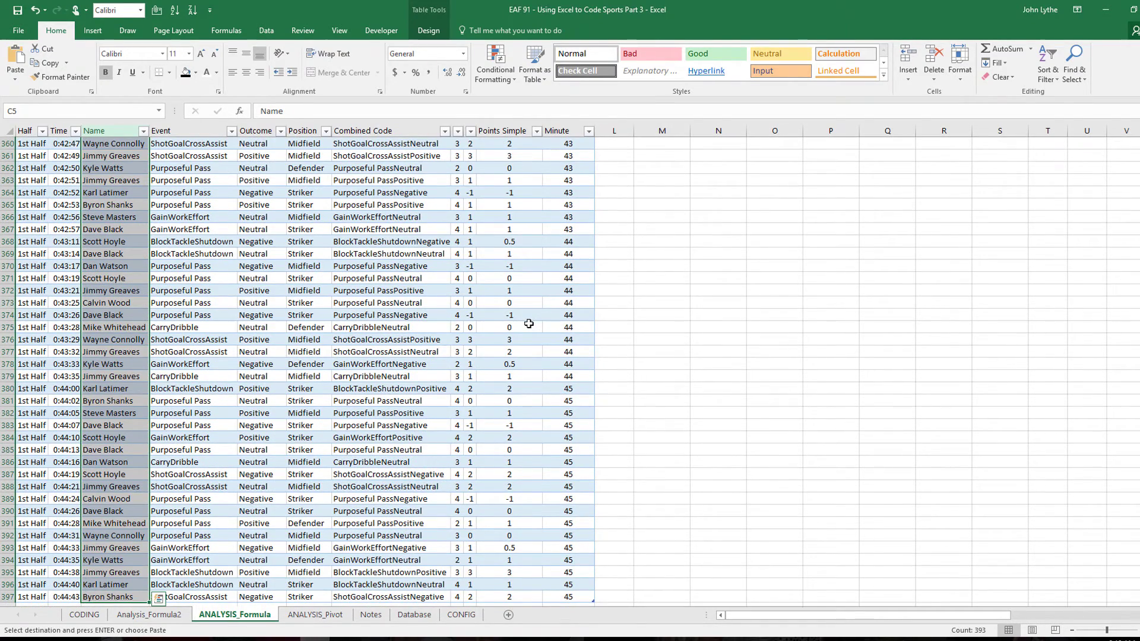
scroll(109, 350, down, 4)
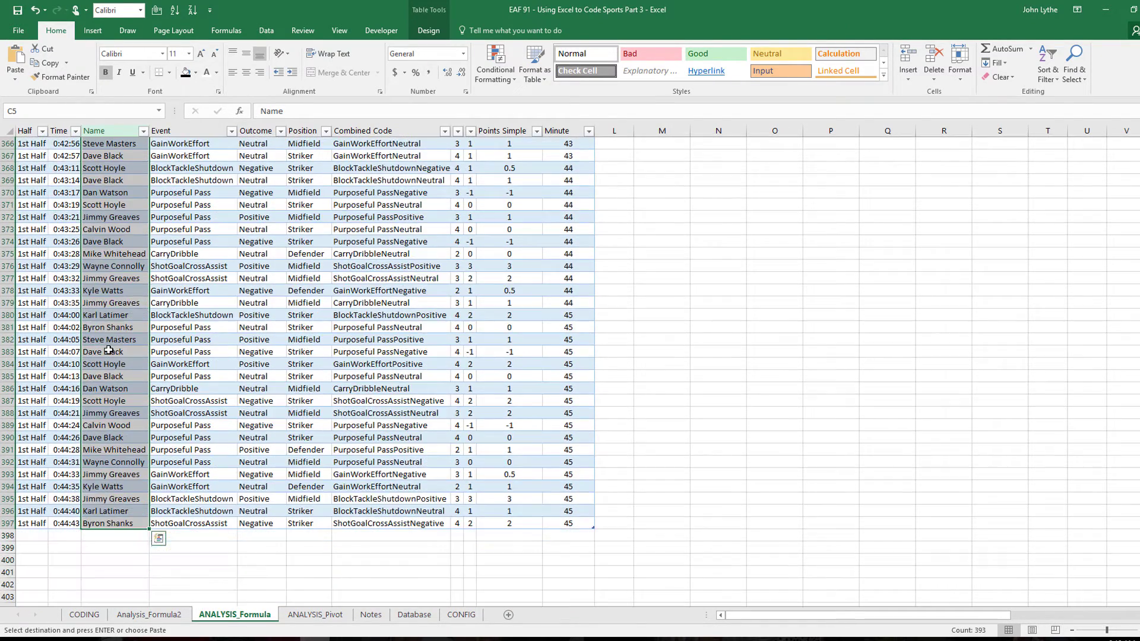
scroll(116, 361, up, 20)
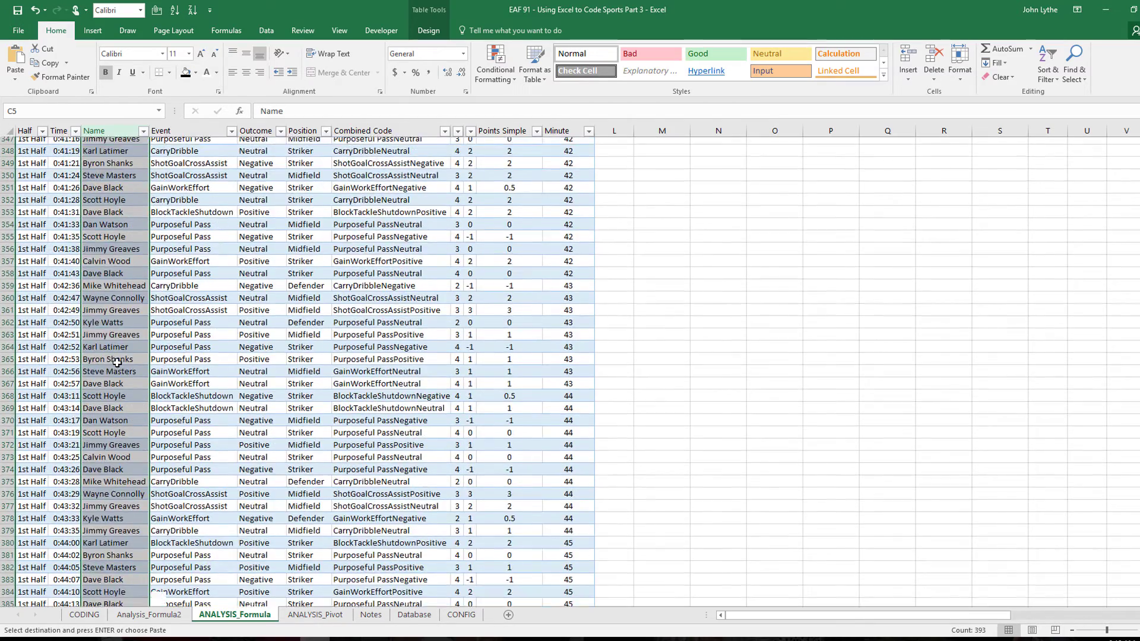
Use Advanced Filter to copy unique player names only to M5
click(264, 30)
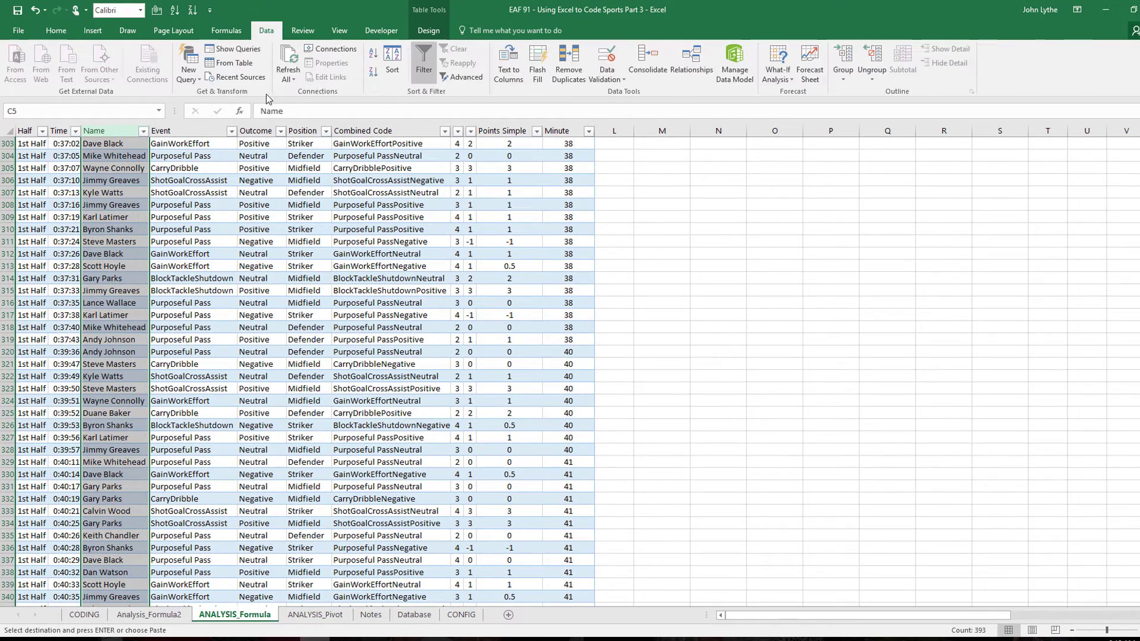
click(463, 79)
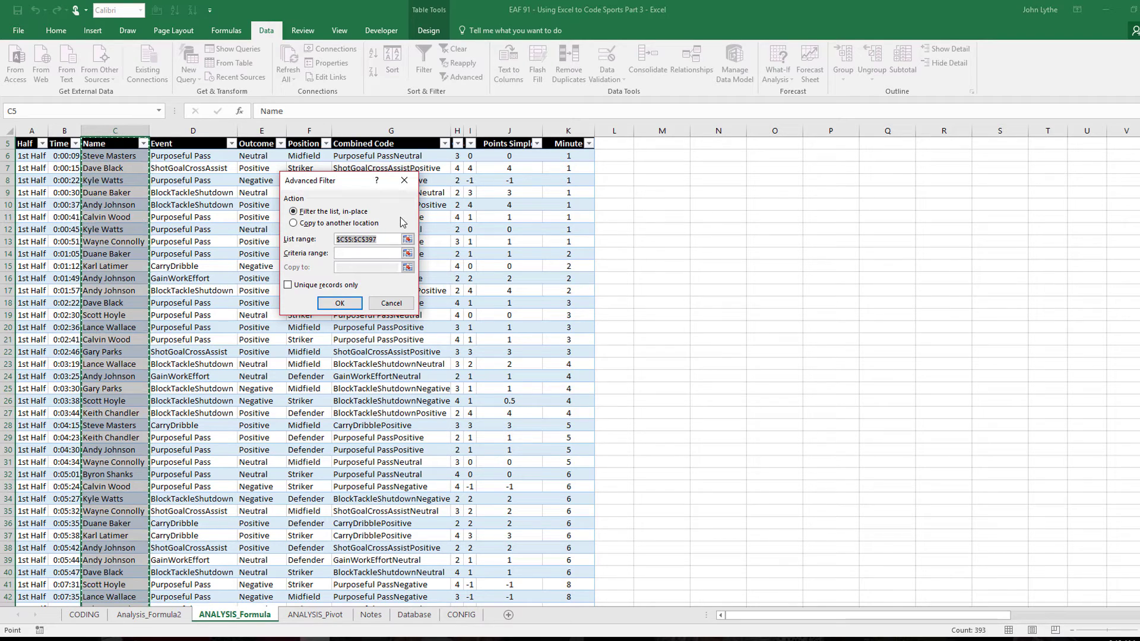
click(294, 224)
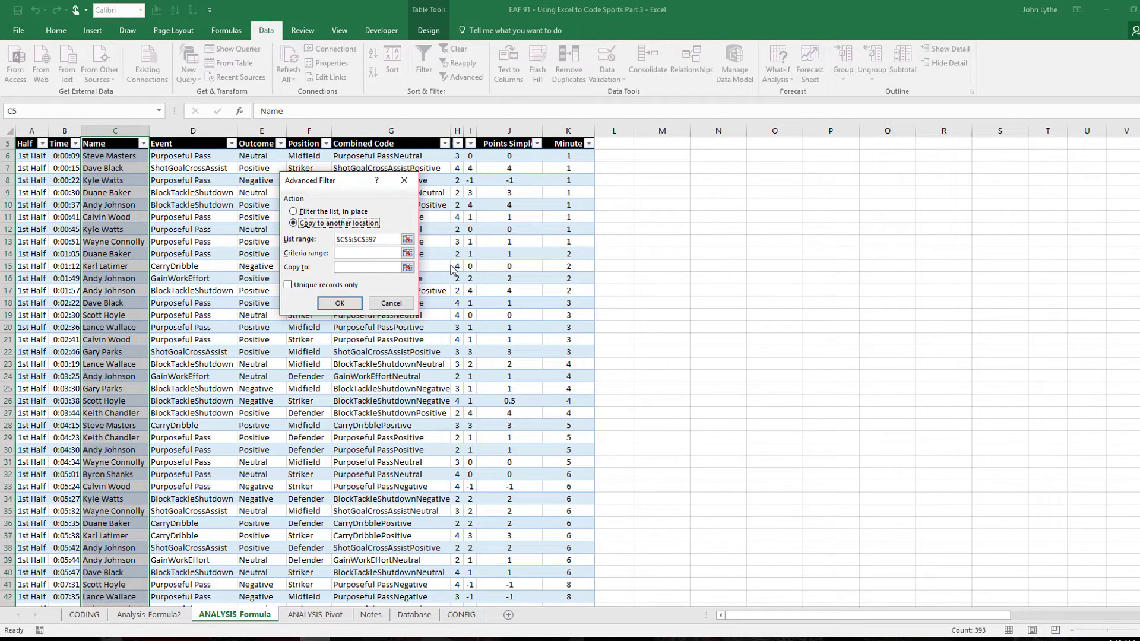
click(288, 286)
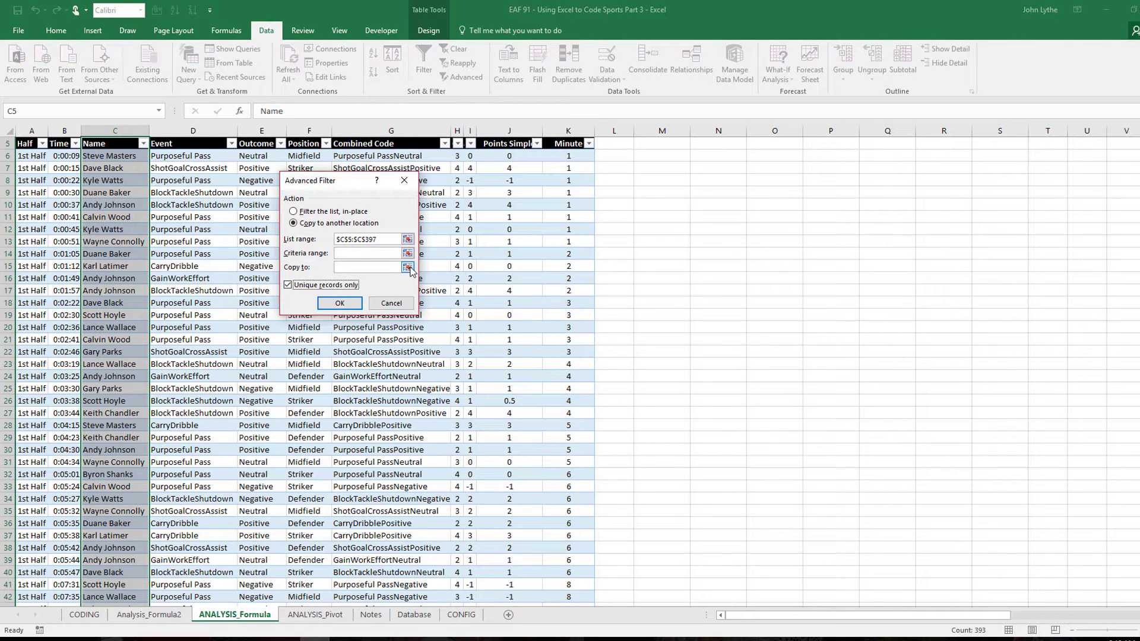
click(407, 268)
scroll(670, 315, up, 2)
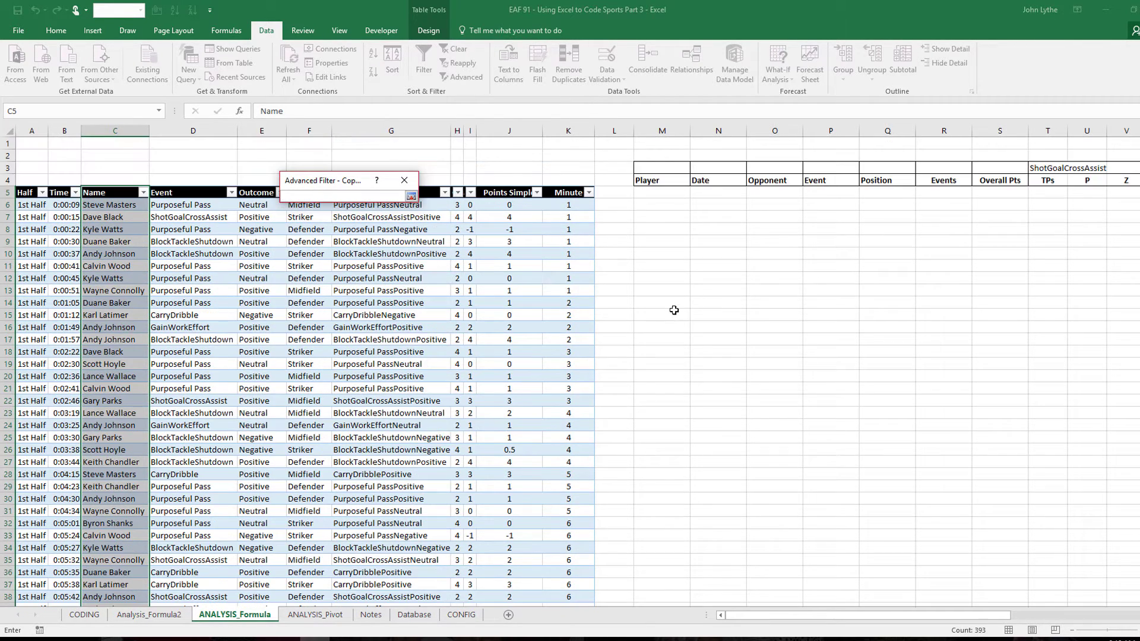
click(667, 192)
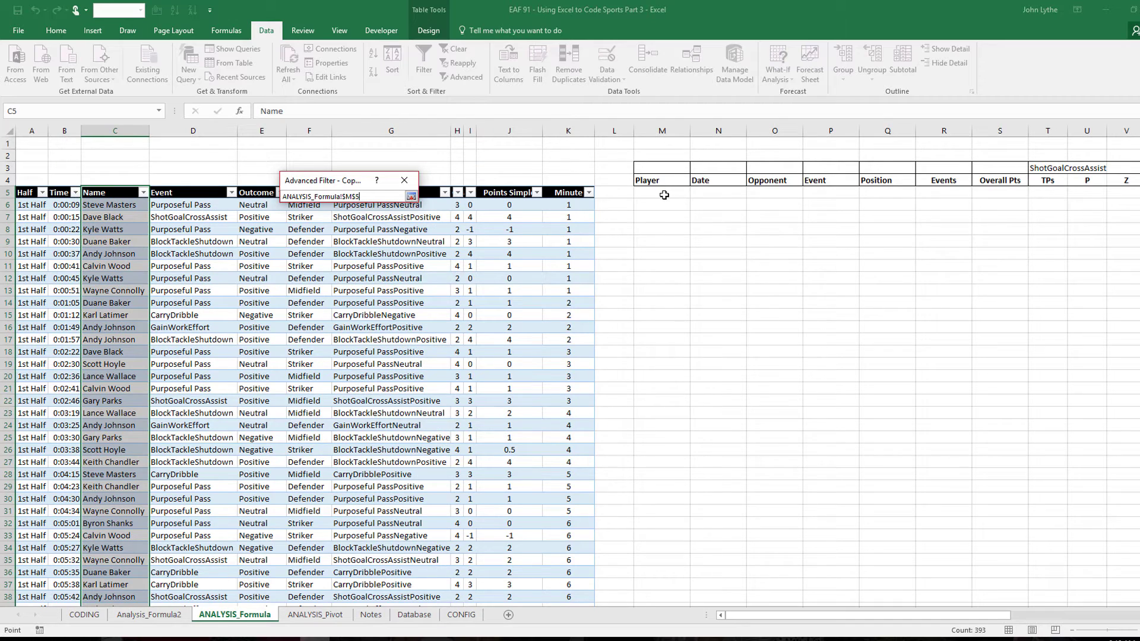
click(411, 196)
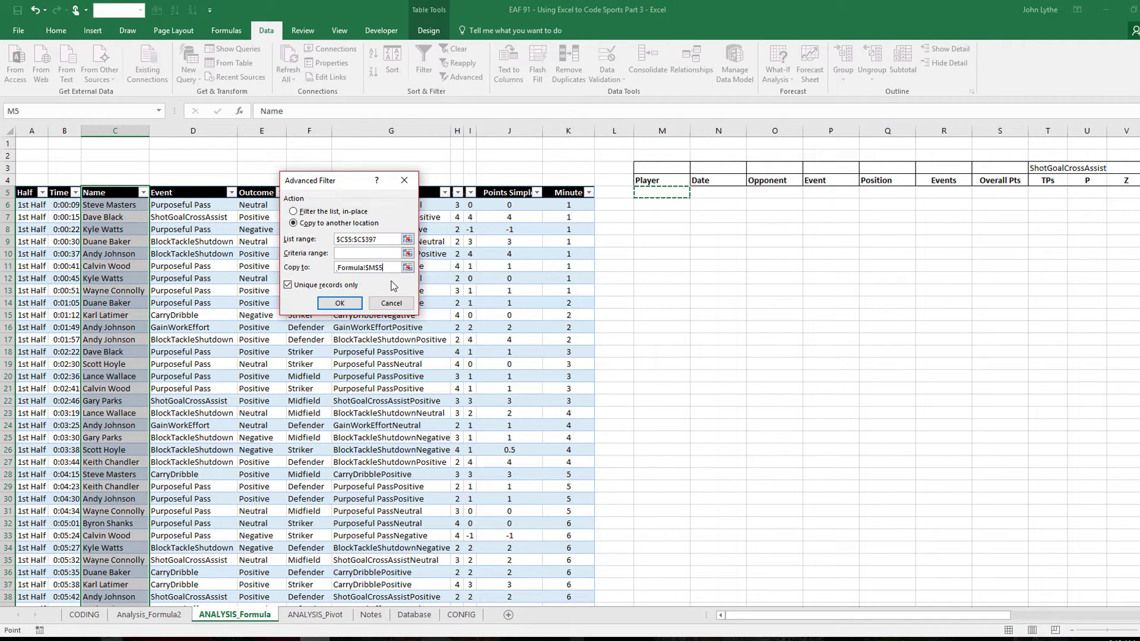
click(338, 305)
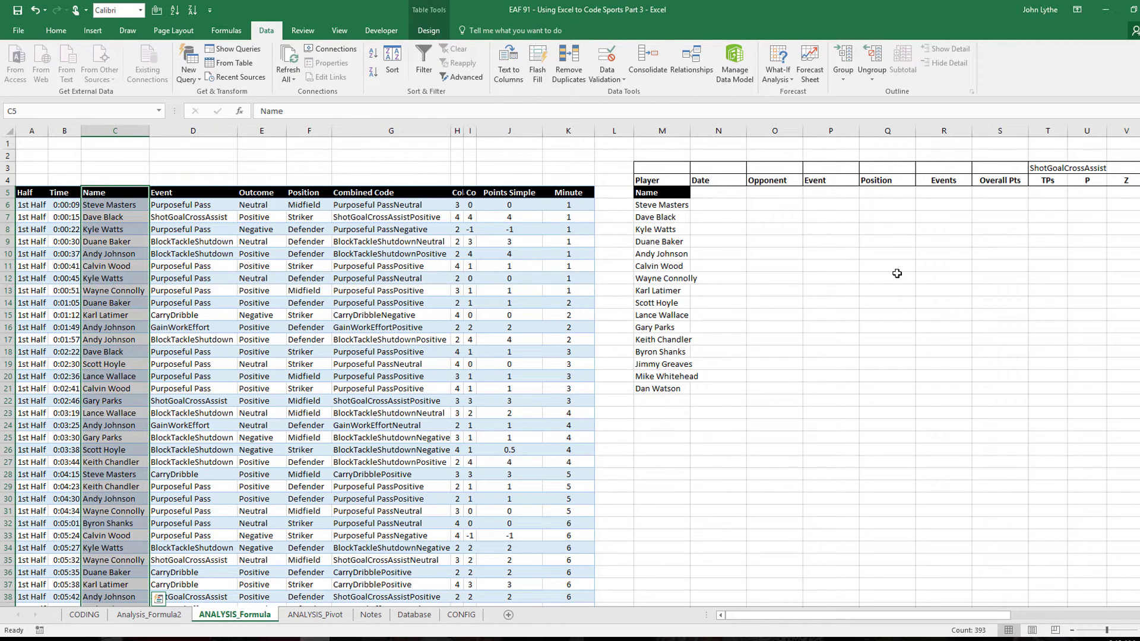
Delete the copied Name header in M5, shifting cells up, and widen column M
click(644, 190)
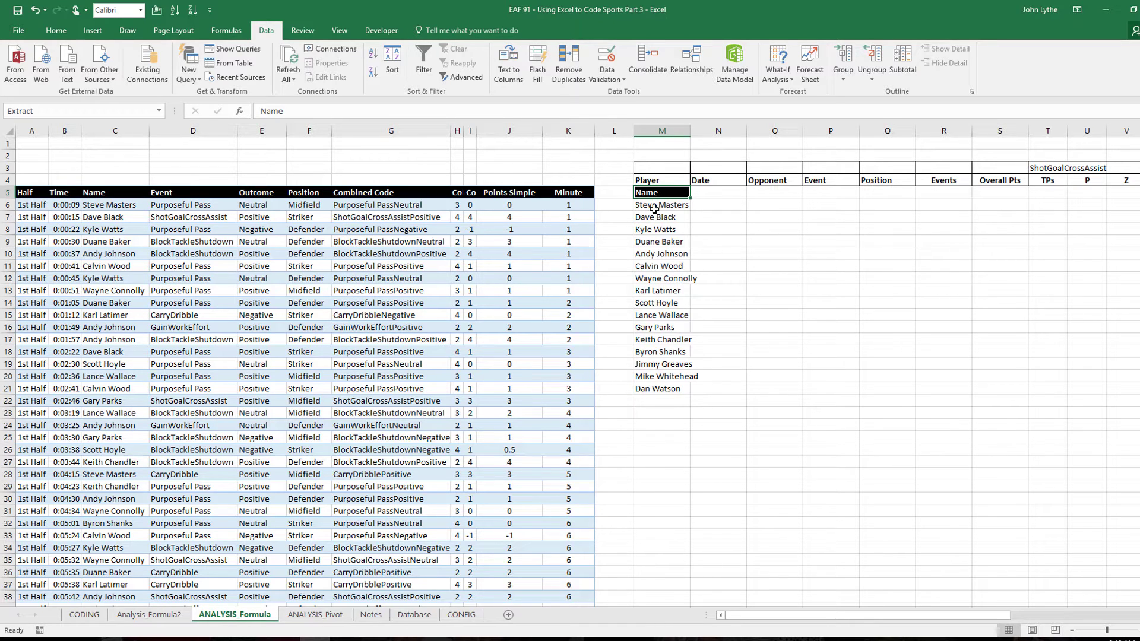
right_click(661, 191)
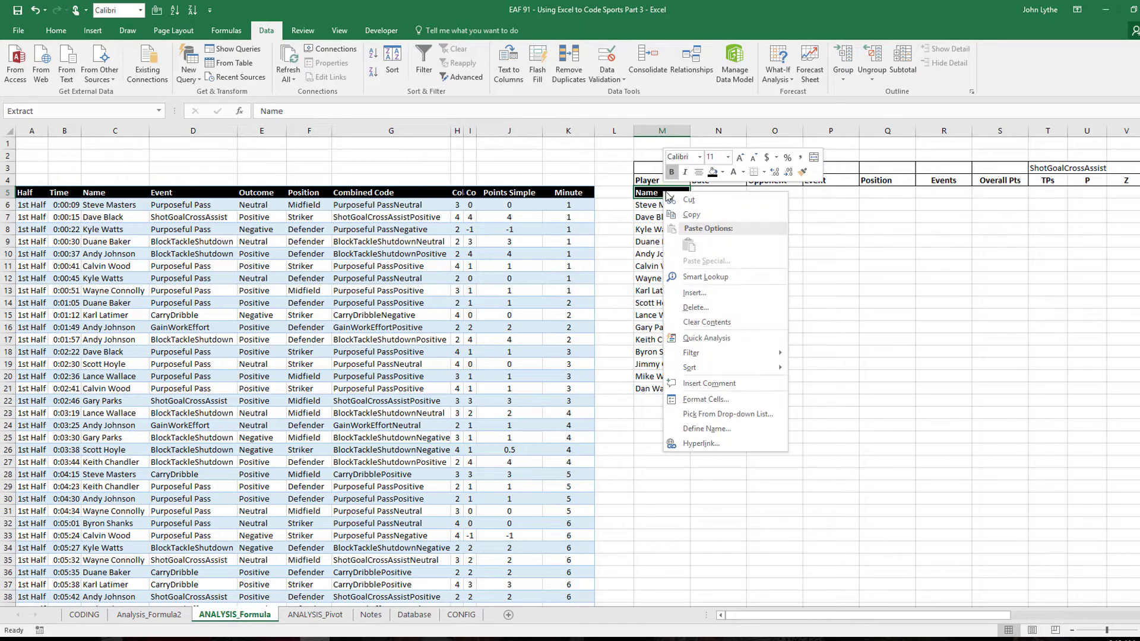
click(711, 303)
click(685, 335)
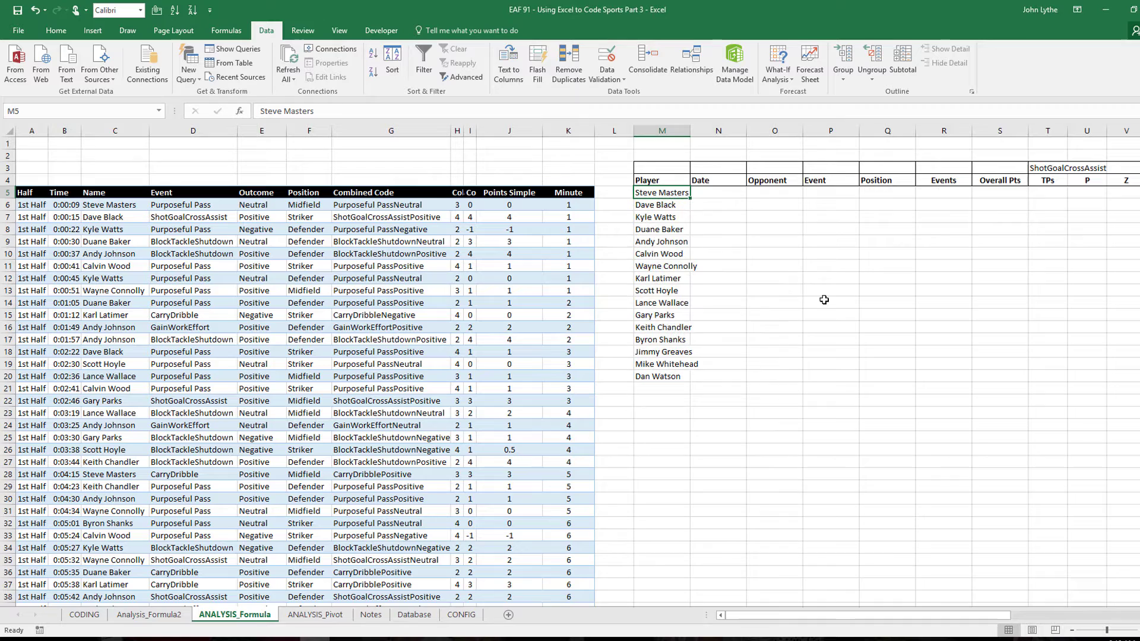
drag(690, 136, 709, 136)
Create a pivot table on a new sheet listing the player names as rows
click(118, 341)
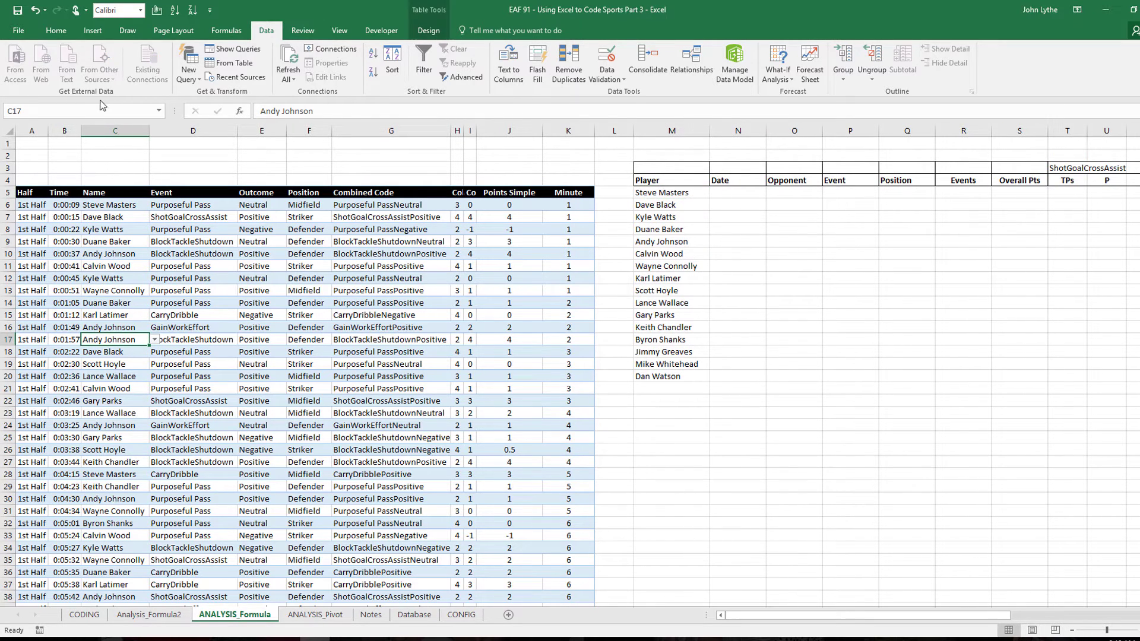
click(92, 31)
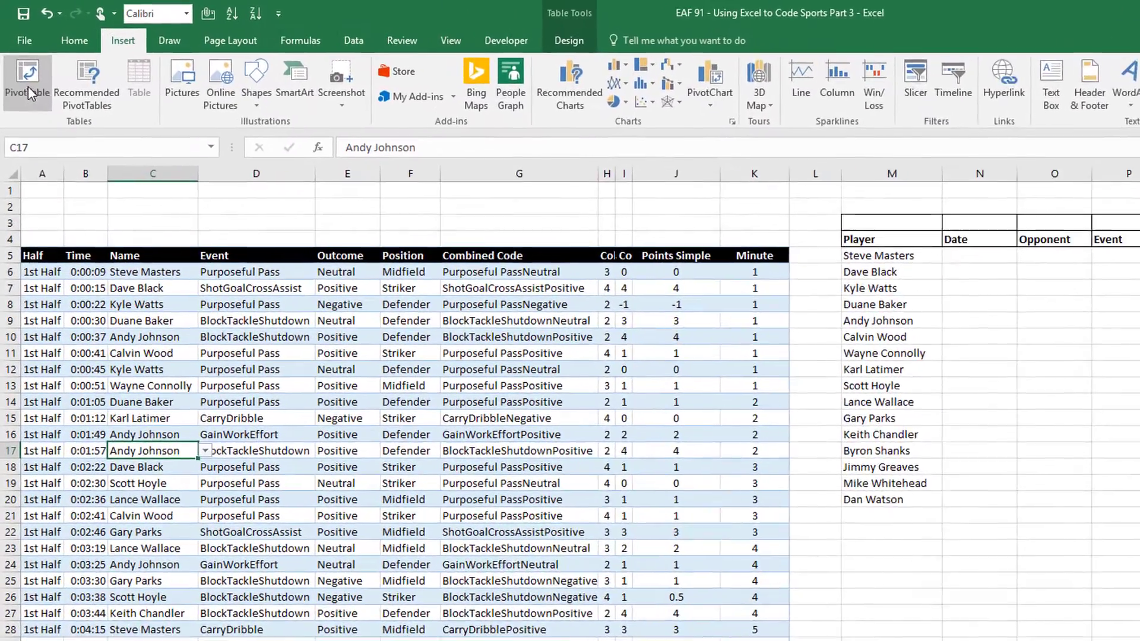
click(21, 65)
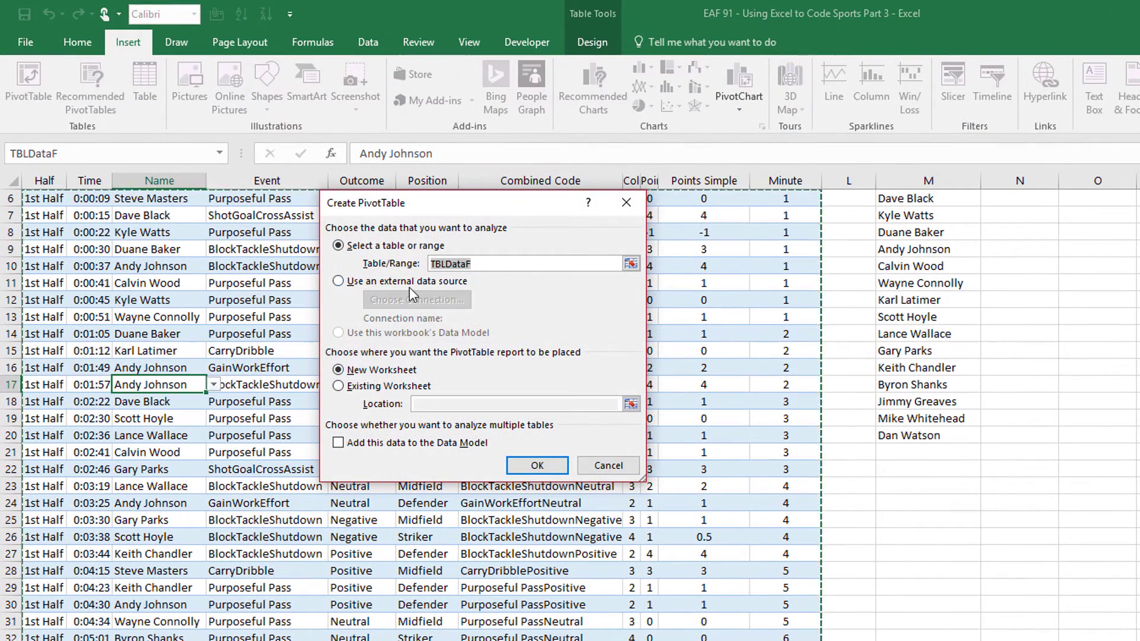
click(536, 466)
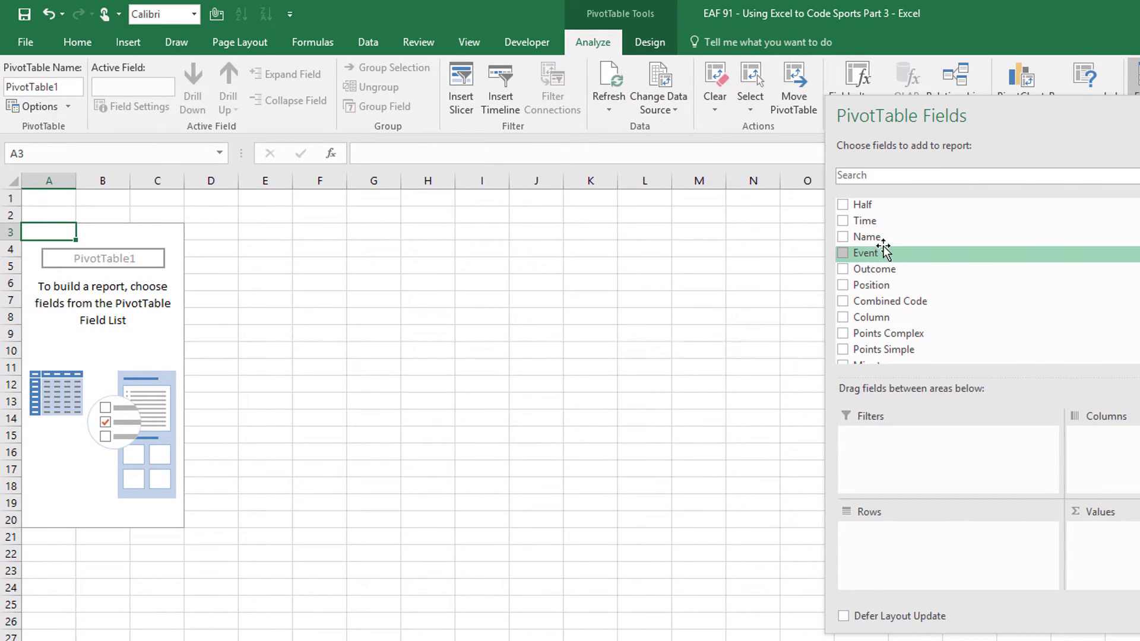
drag(878, 236, 898, 542)
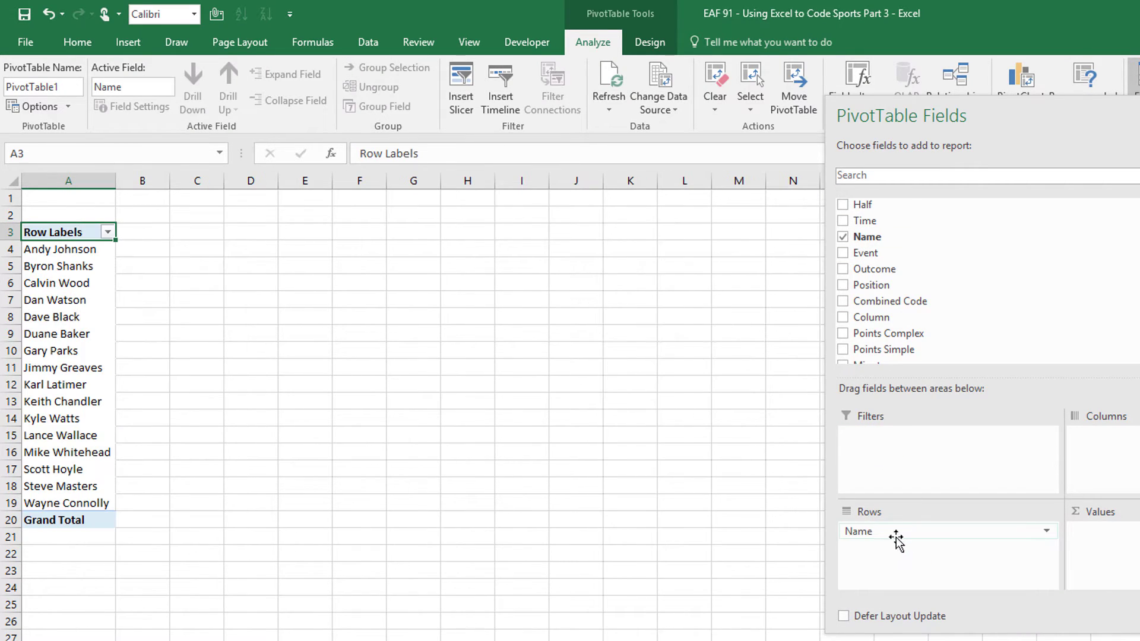
Copy the alphabetically sorted player names and paste them into M5 on ANALYSIS_Formula
drag(56, 250, 59, 505)
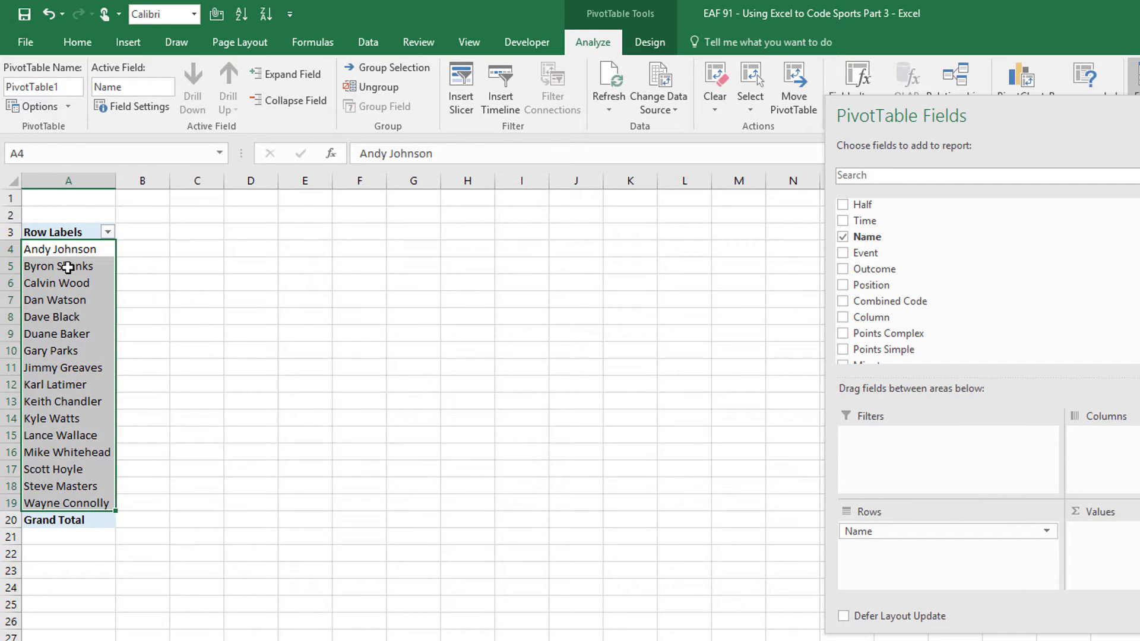
right_click(66, 268)
click(98, 280)
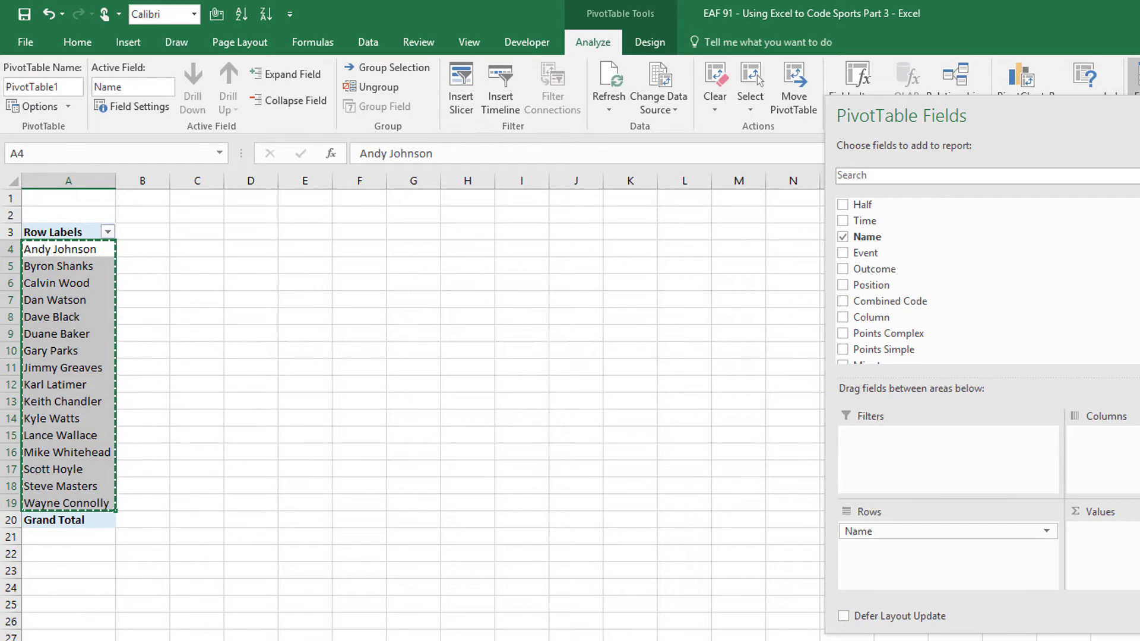
key(ctrl+Page_Down)
scroll(909, 262, up, 2)
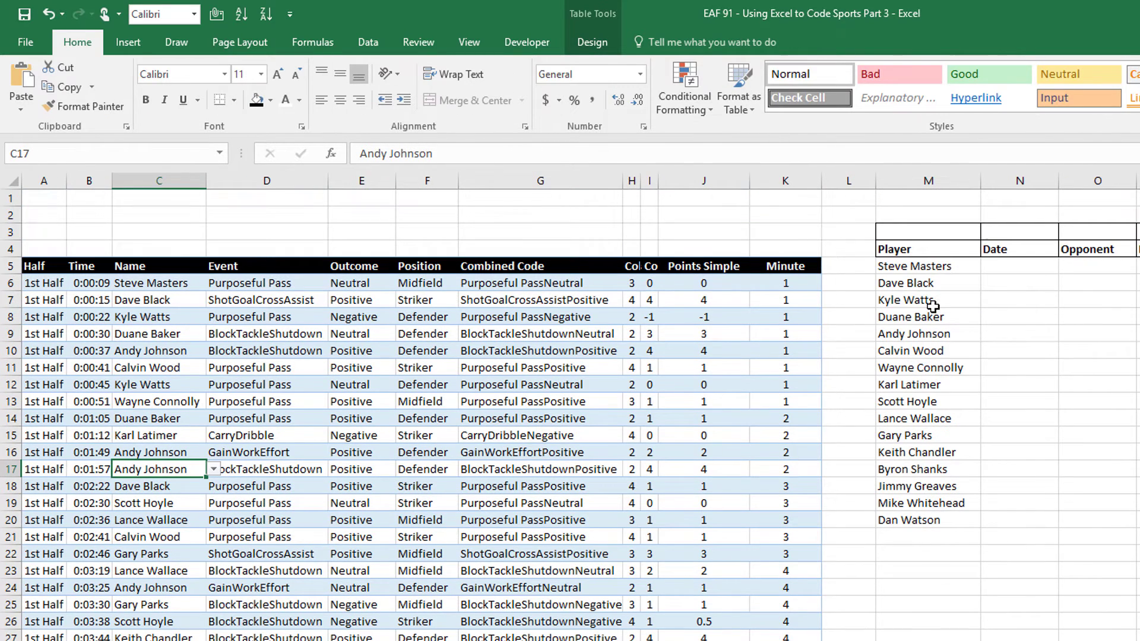
click(918, 267)
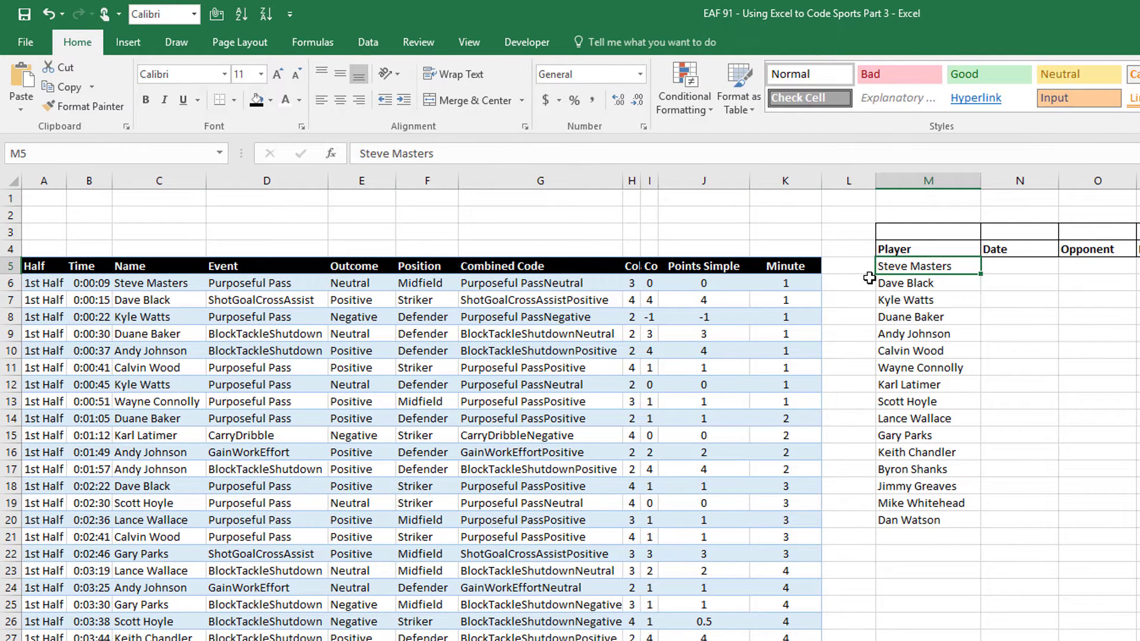
key(ctrl+v)
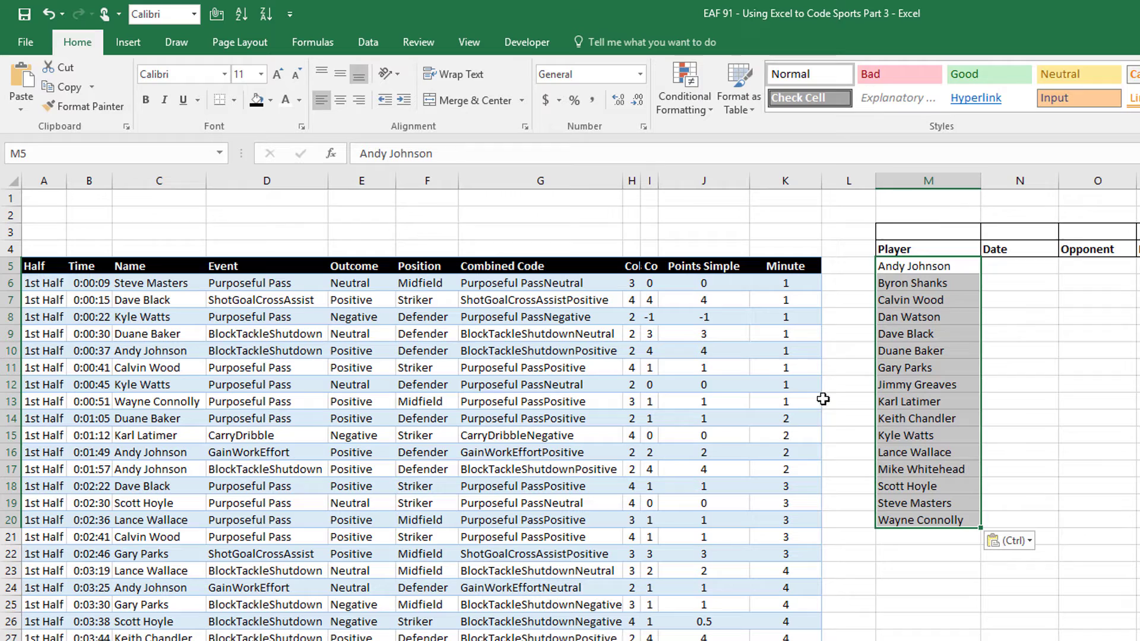
Delete the temporary PivotTable sheet
key(ctrl+Page_Up)
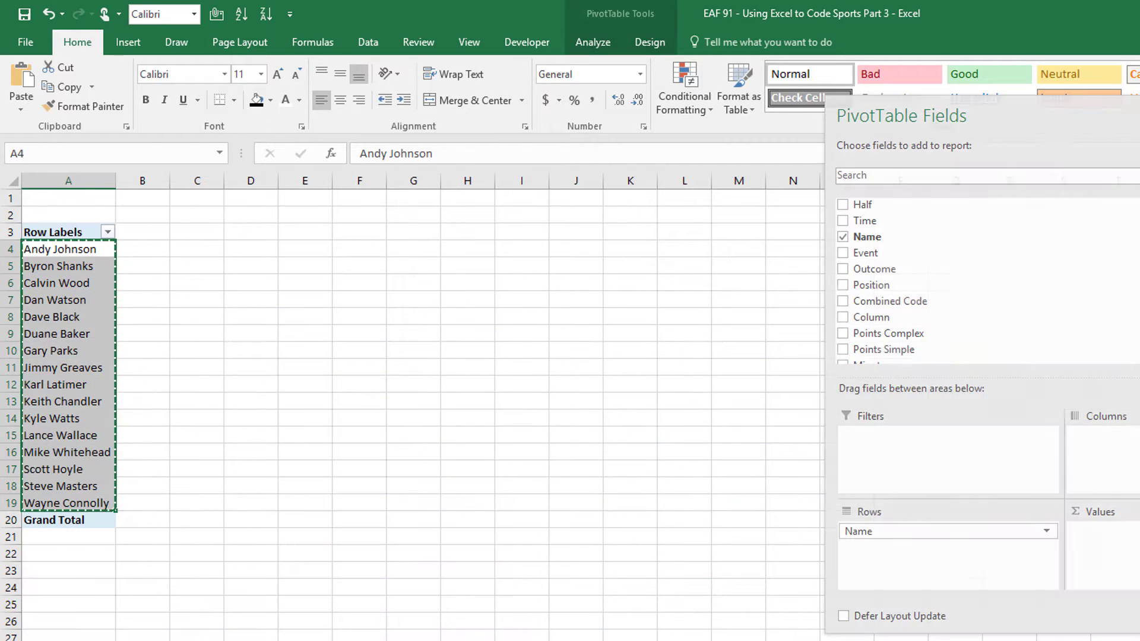
key(alt+h)
key(d)
key(s)
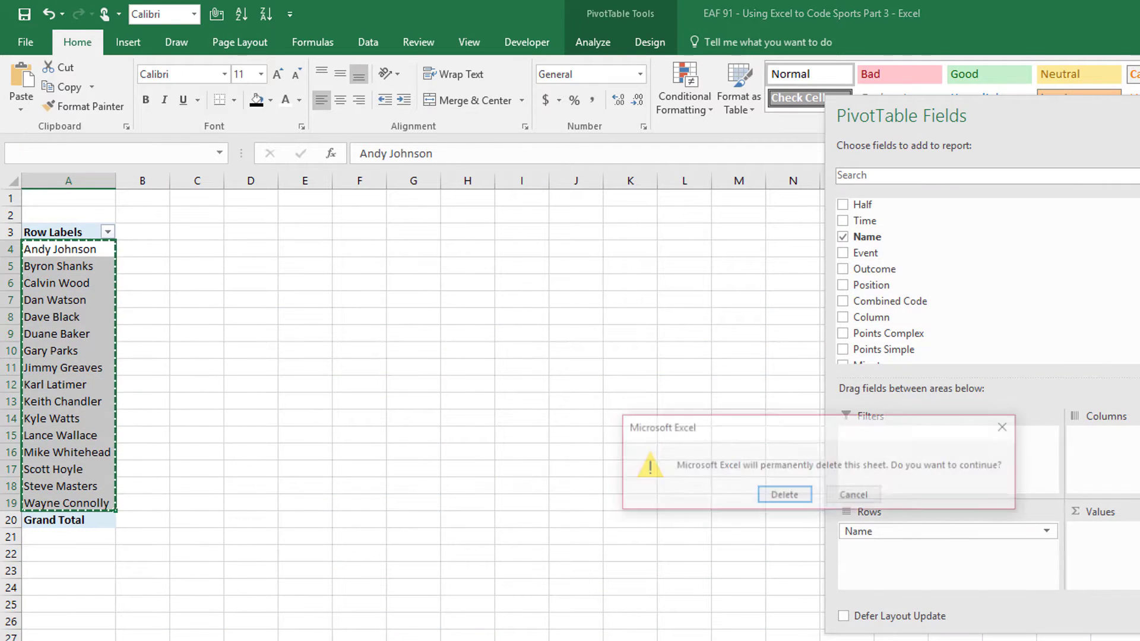
click(790, 496)
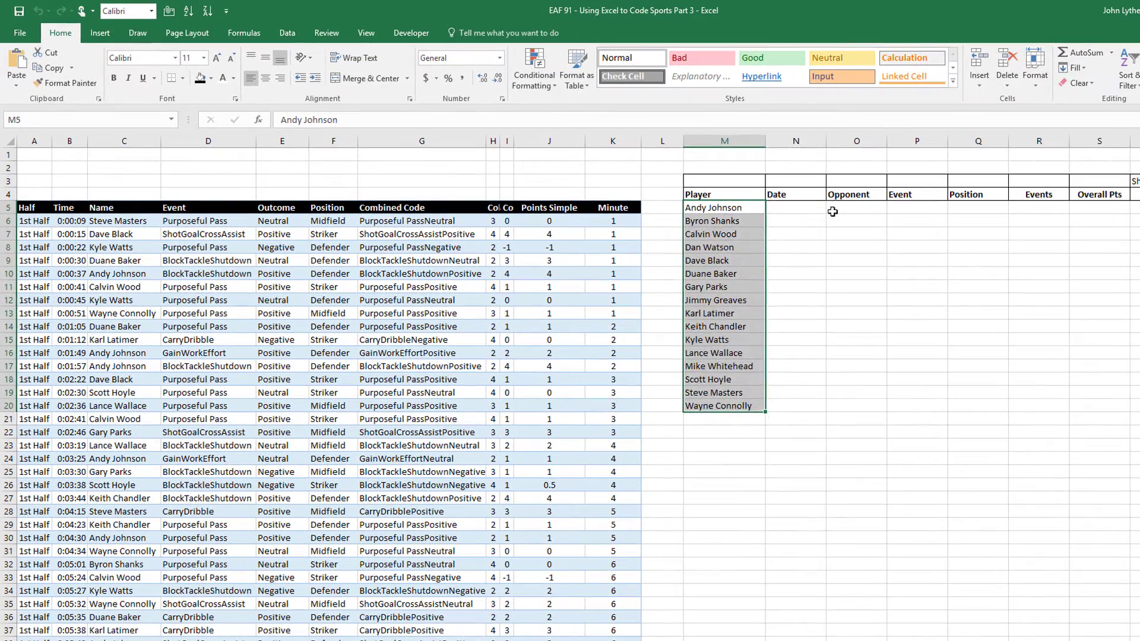
key(Right)
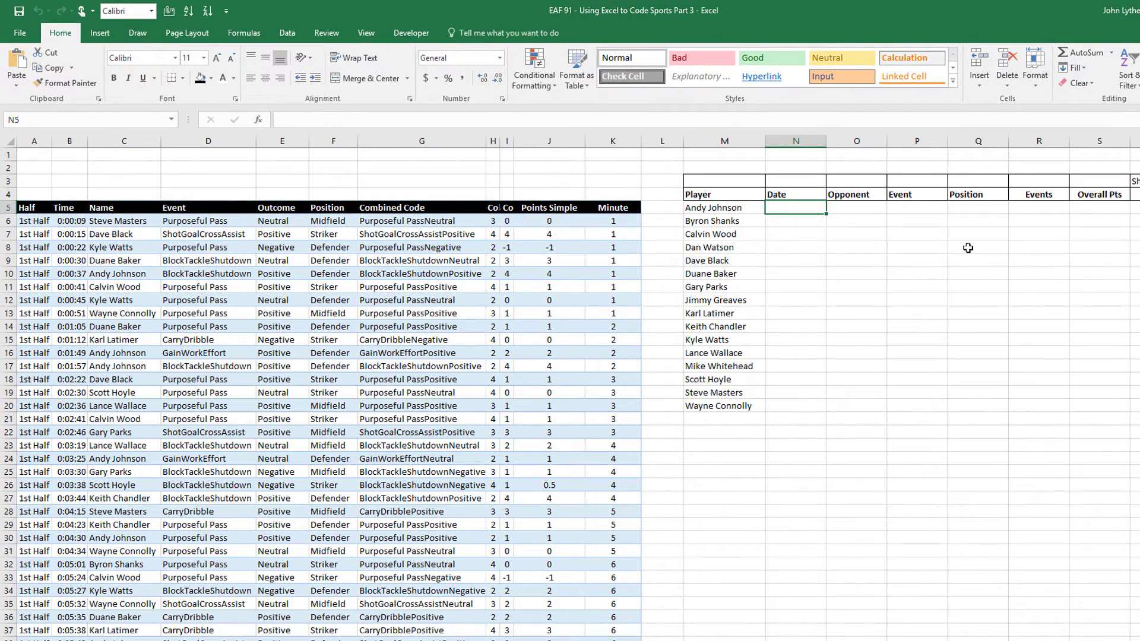
Link N5 to the CODING sheet's match start time and format it as Short Date
key(F2)
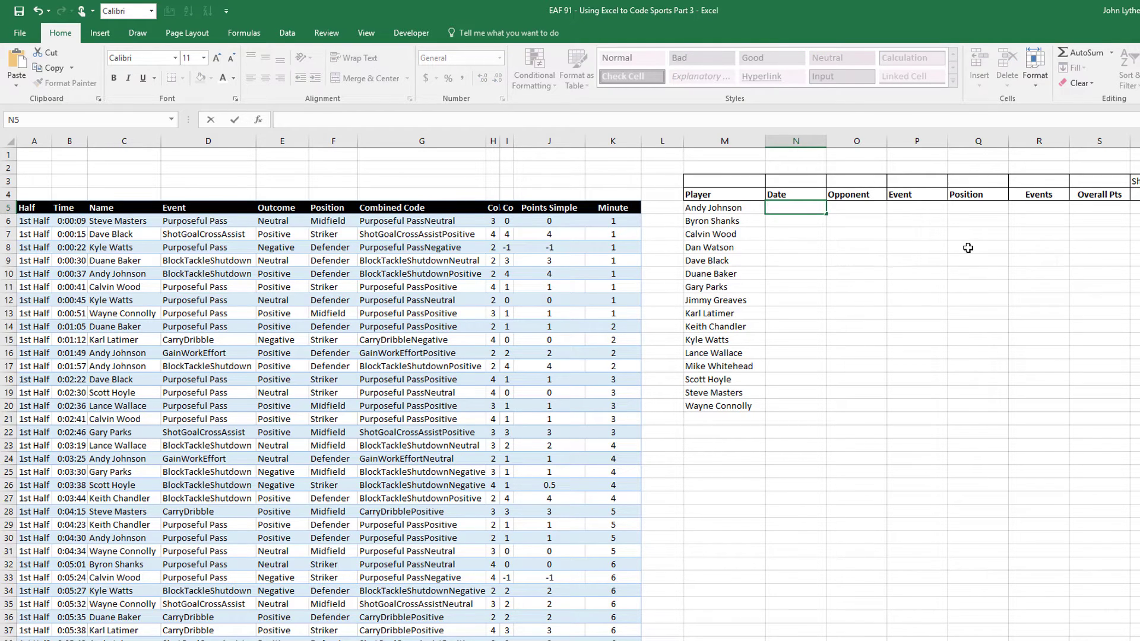
text(=CODING!B2)
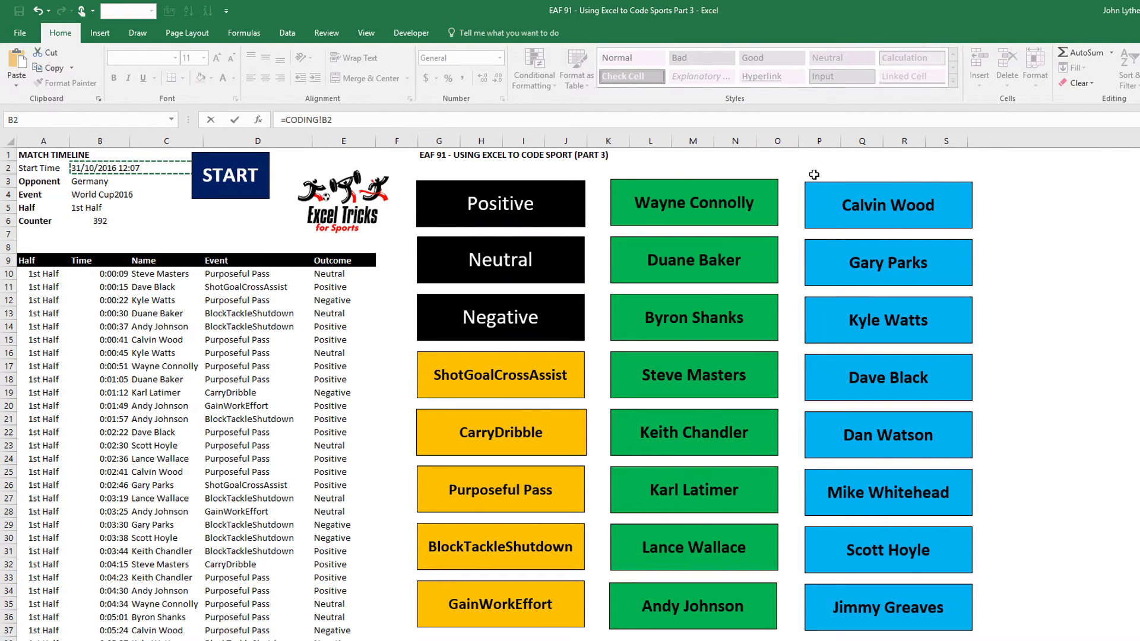
key(Return)
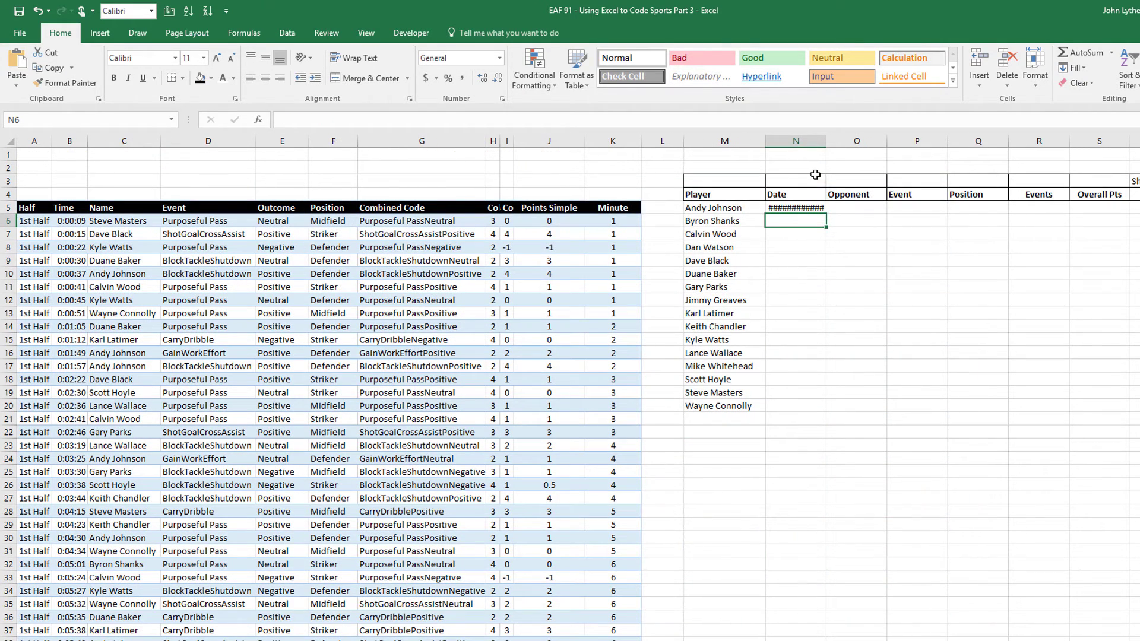
click(799, 209)
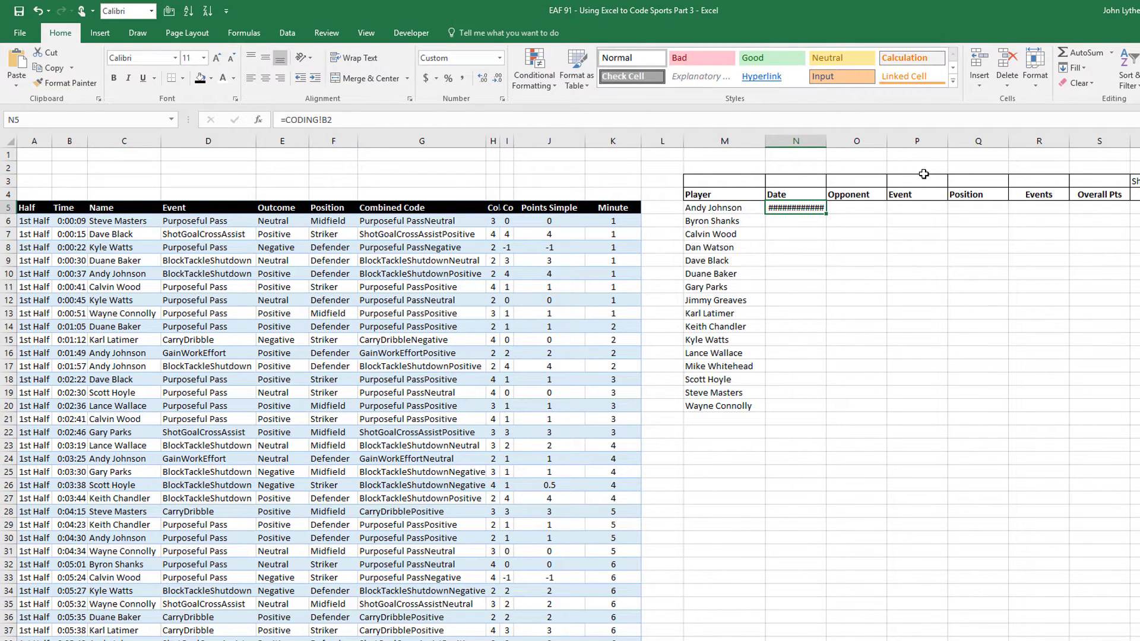
click(500, 57)
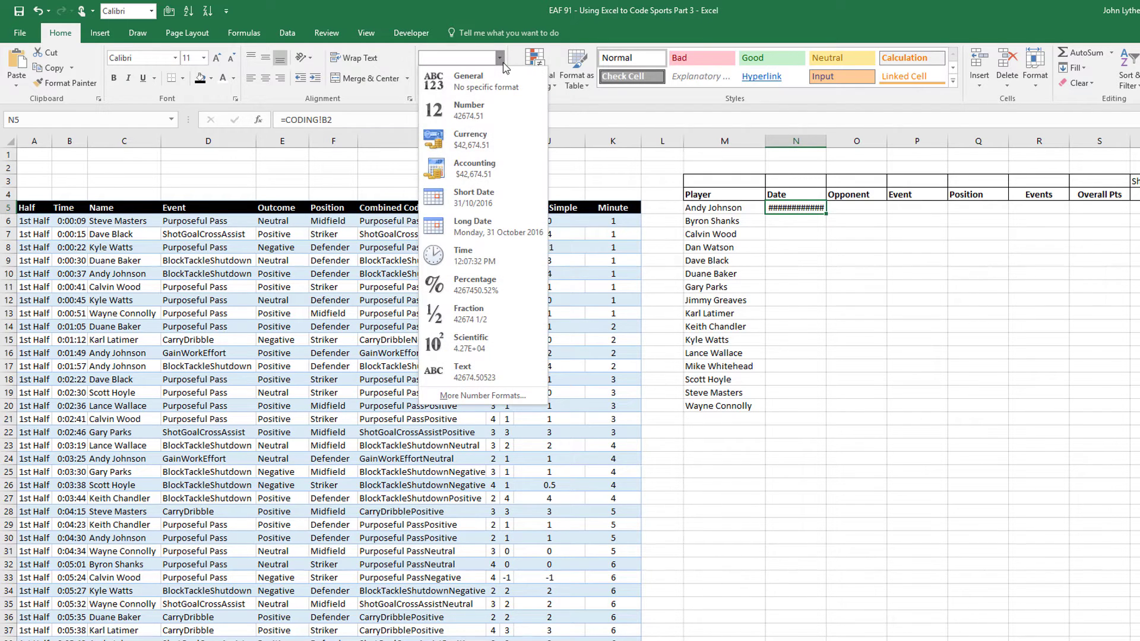
click(475, 197)
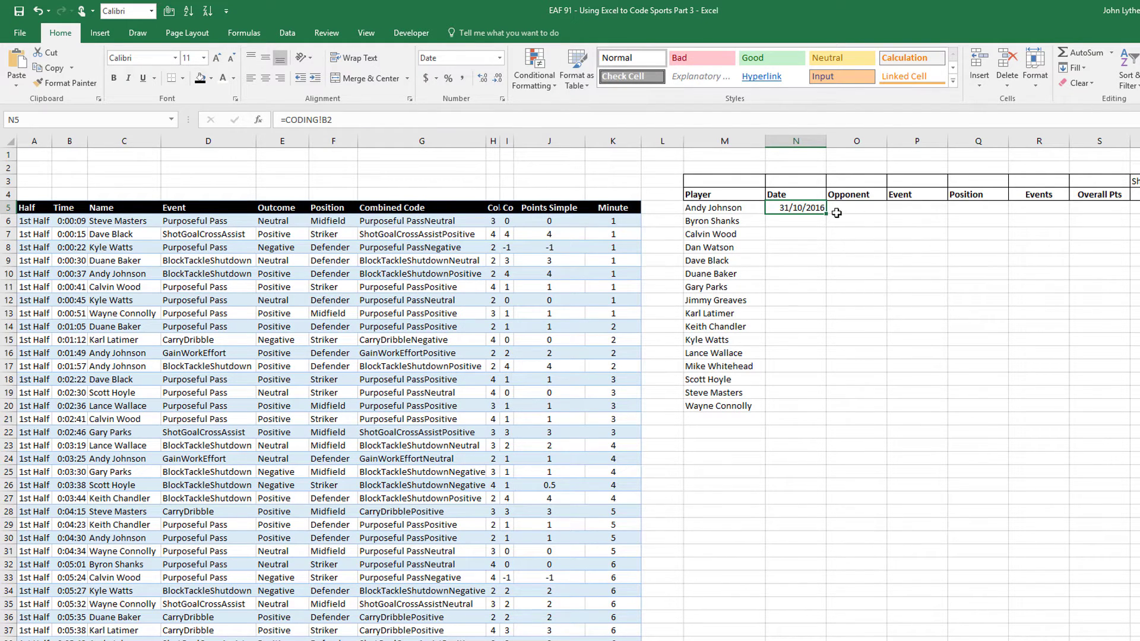
Change the formula to =CODING!B$2 and fill the date down to N20
click(391, 120)
text($)
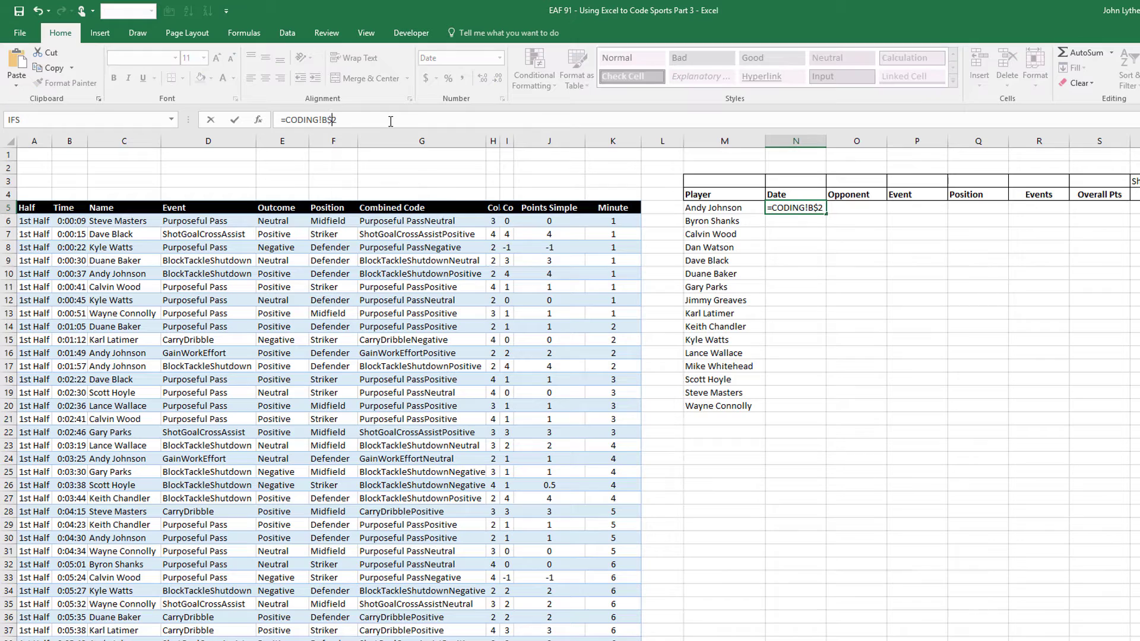
key(Return)
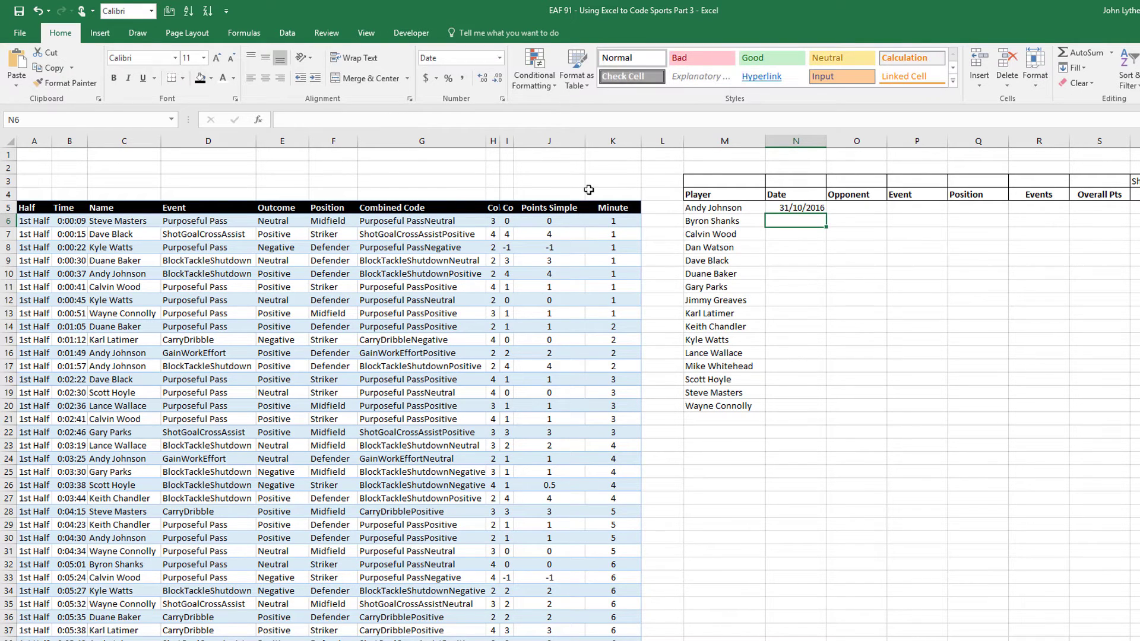
click(821, 208)
double_click(829, 214)
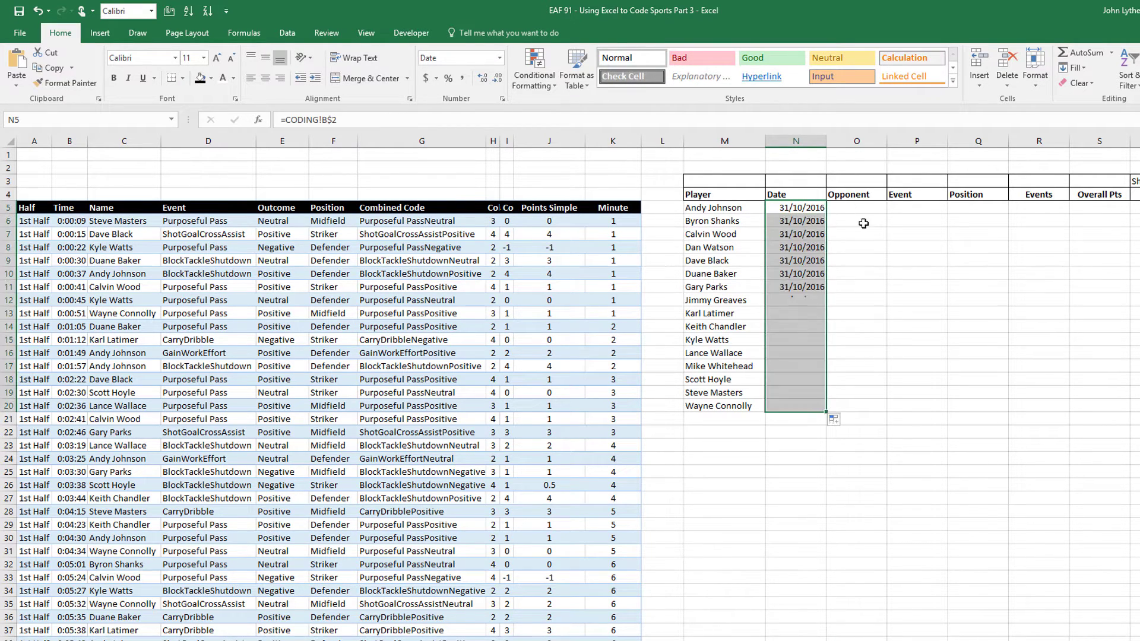
key(Right)
Link O5 to CODING!B3 for the opponent and P5 to CODING!B4 for the event
text(=)
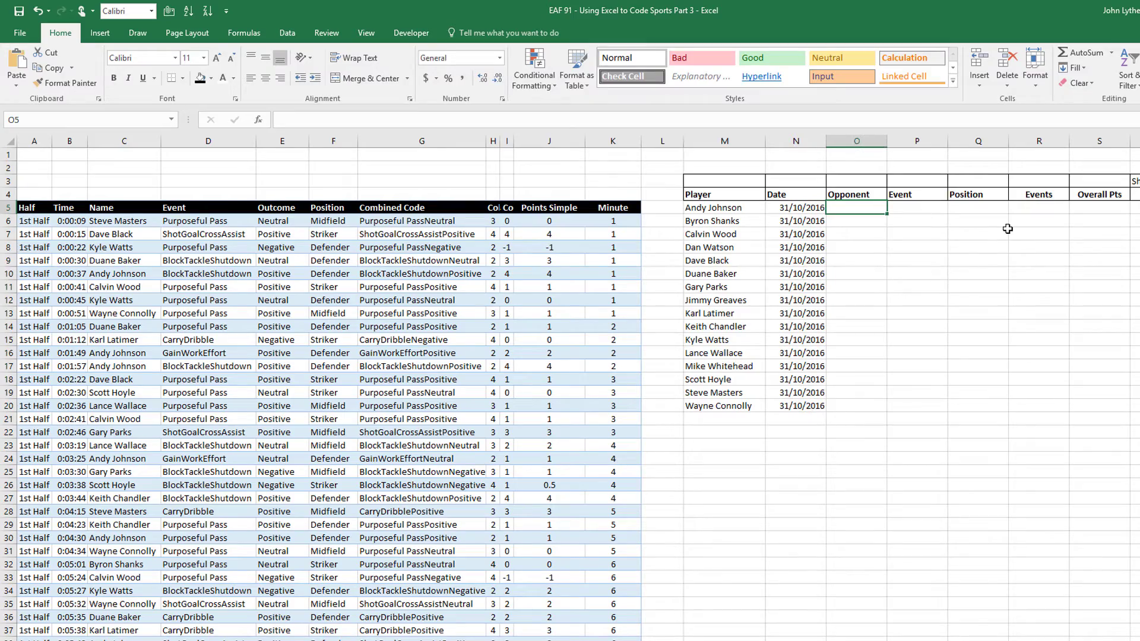
key(ctrl+Page_Up)
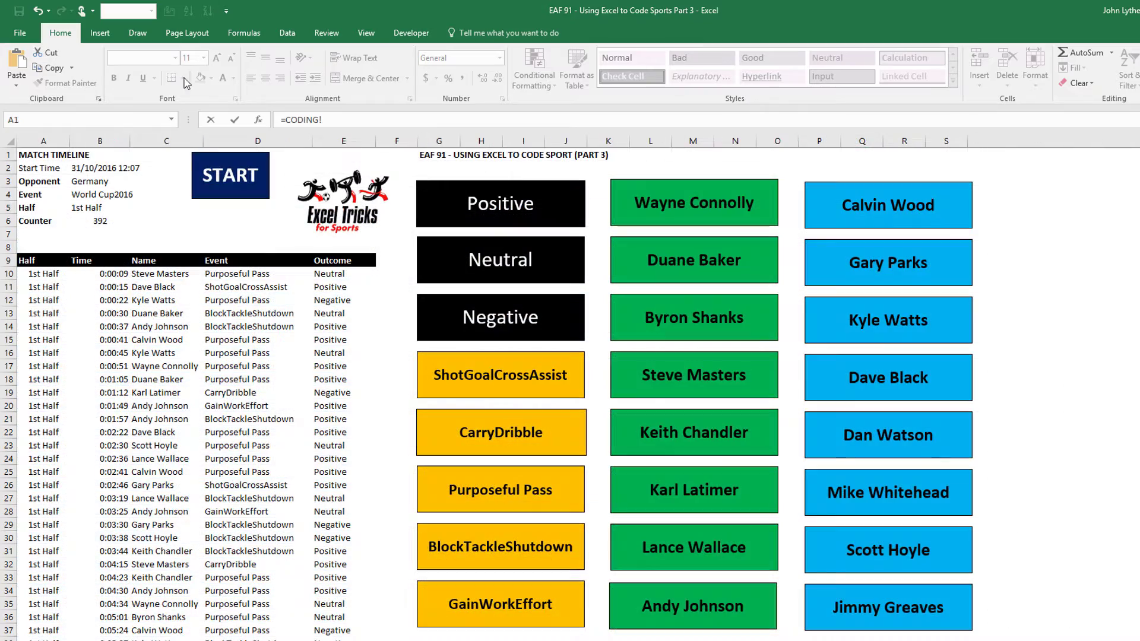
click(92, 181)
key(Return)
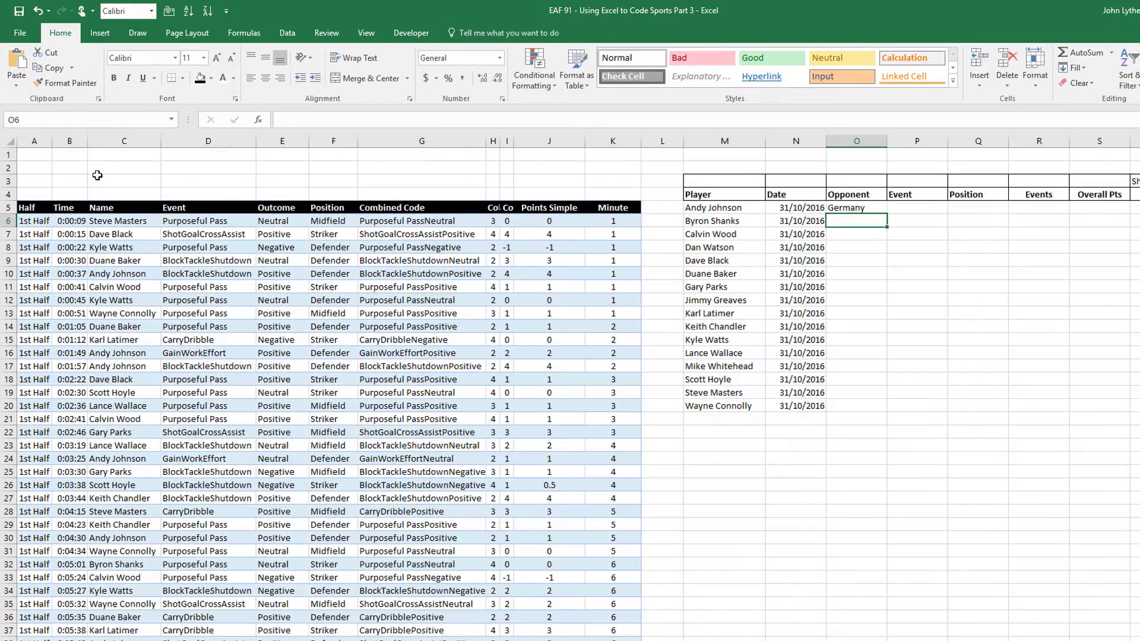
click(917, 211)
text(=)
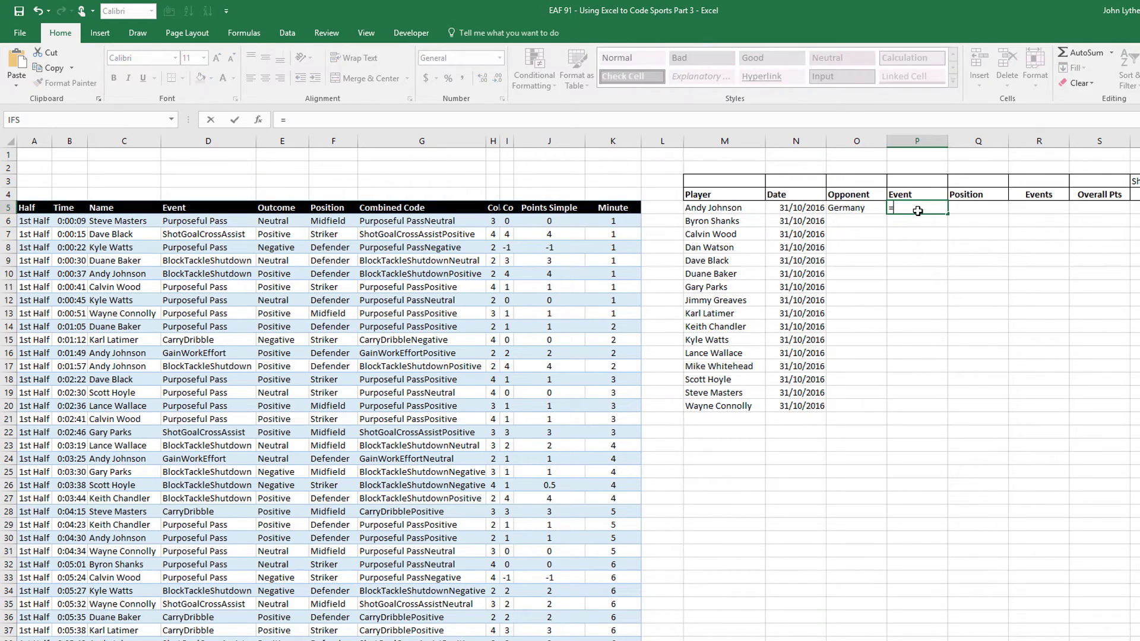
key(ctrl+Page_Up)
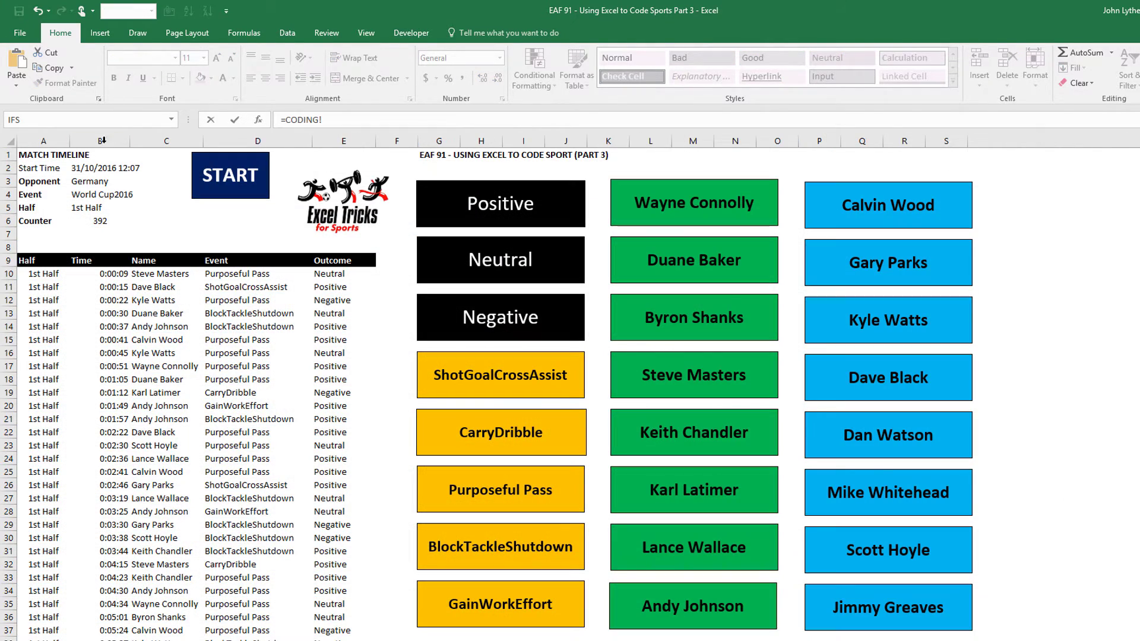
click(86, 192)
key(Return)
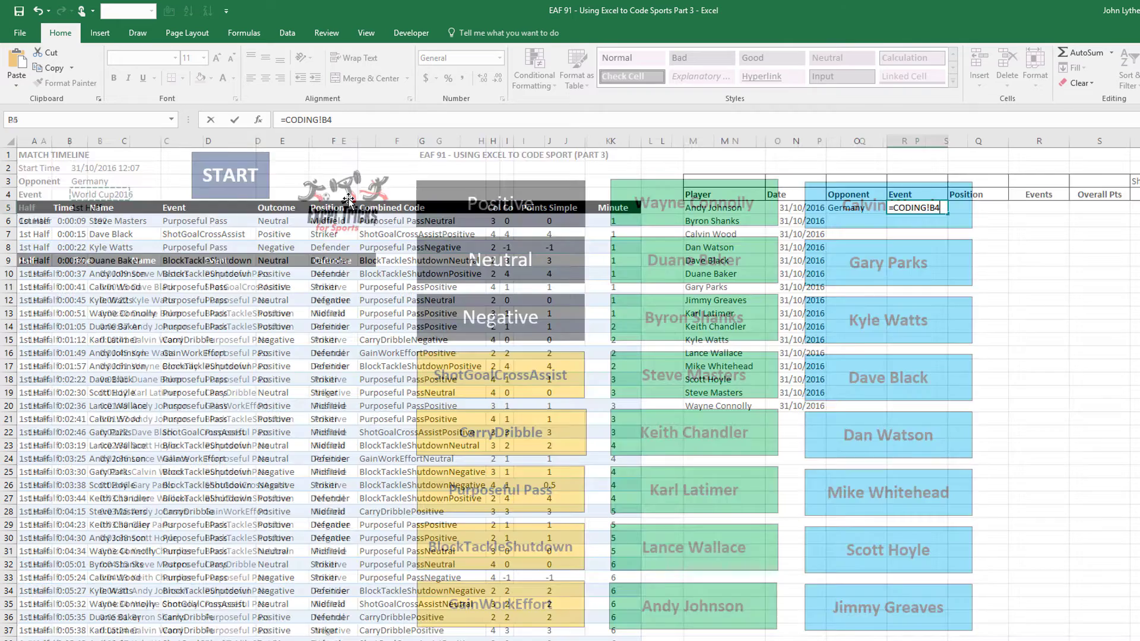
Row-lock both formulas as =CODING!B$3 and =CODING!B$4
drag(867, 209, 929, 209)
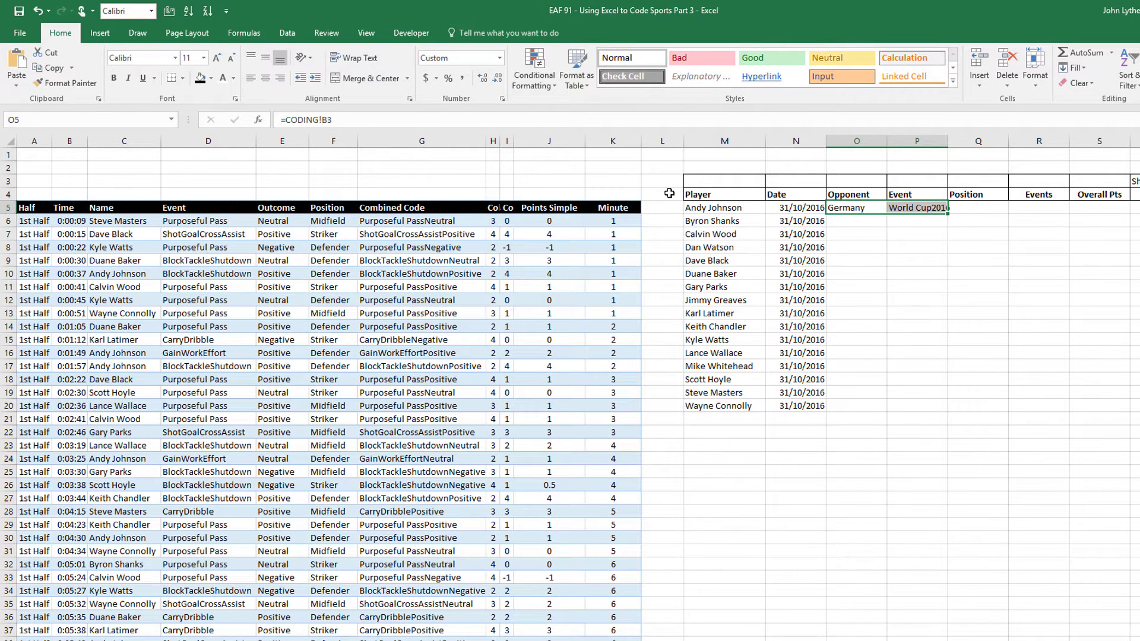
click(841, 208)
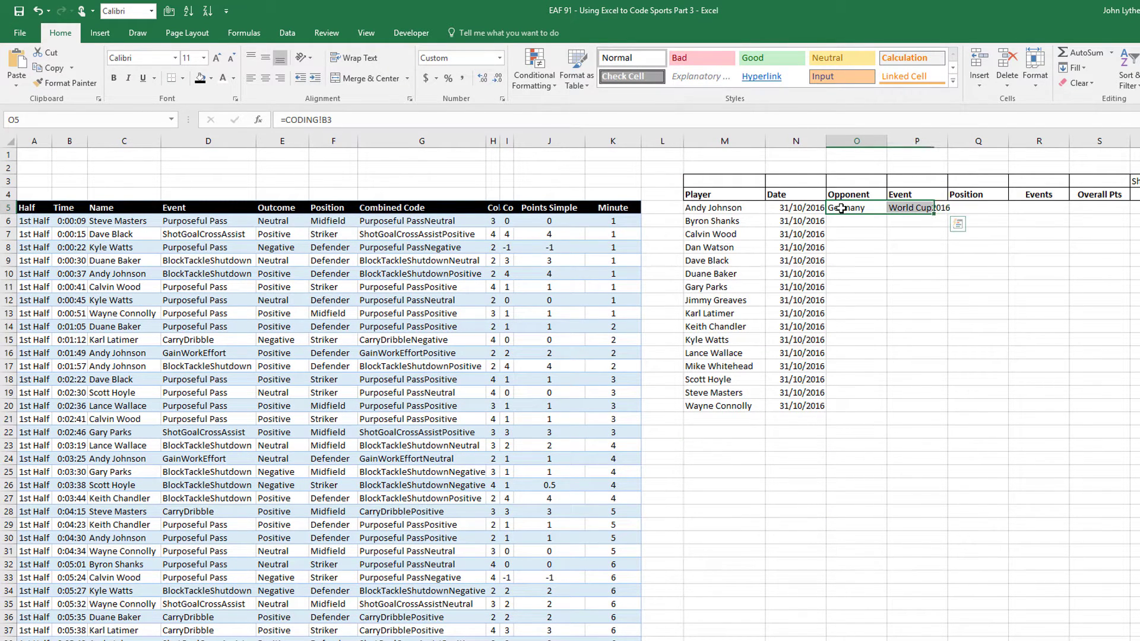
click(330, 120)
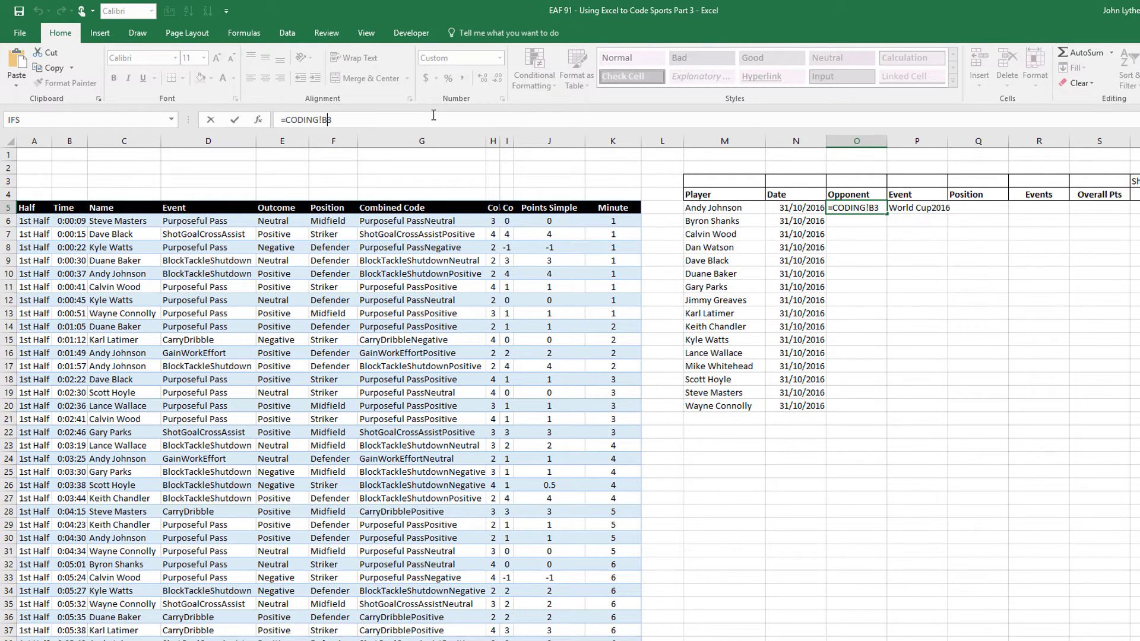
text($)
key(Return)
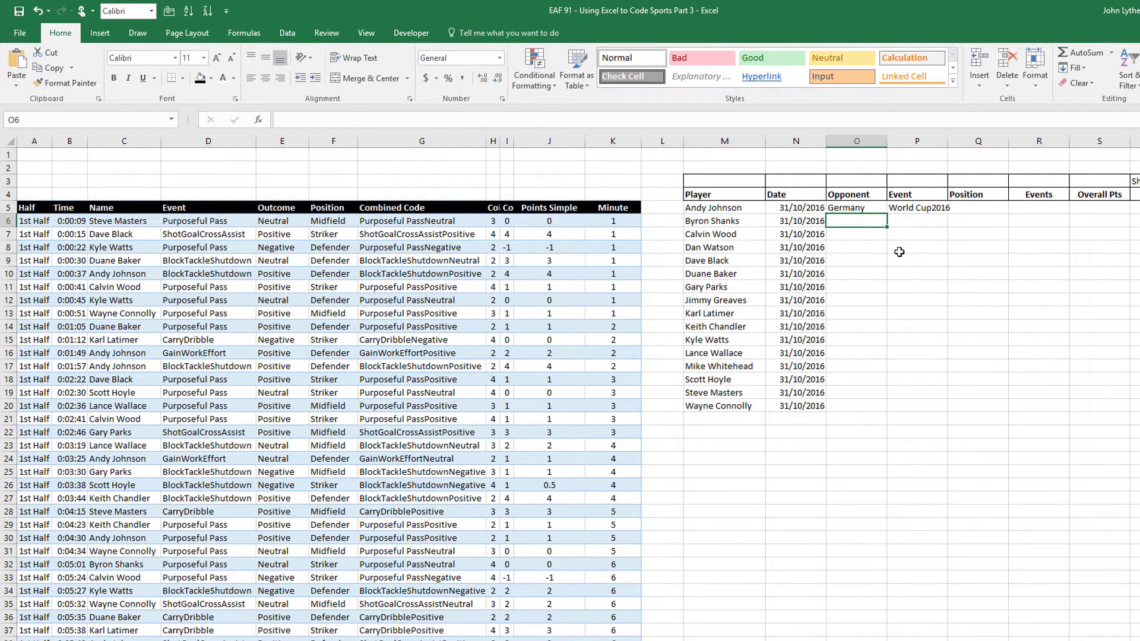
click(914, 209)
click(330, 119)
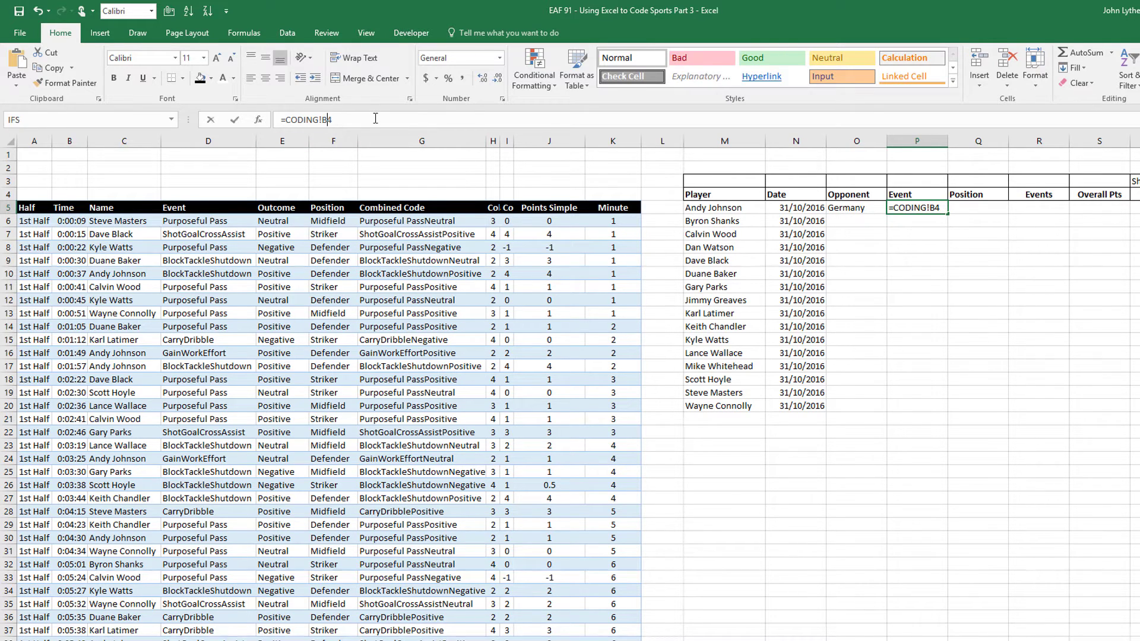
text($)
key(Return)
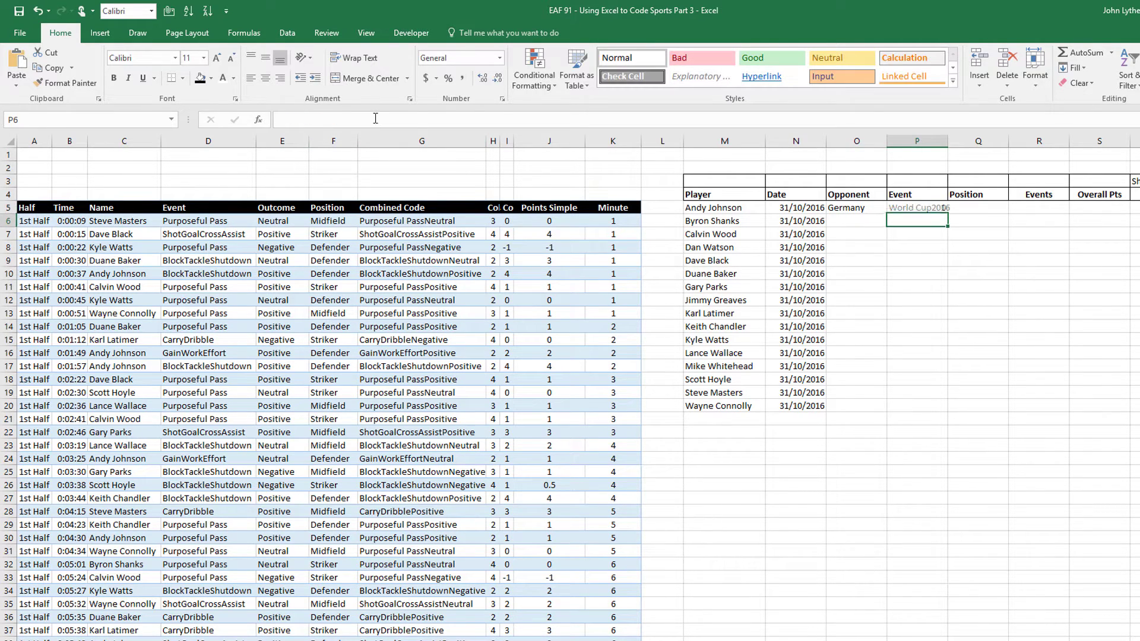
Fill Opponent and Event down to row 20 and widen the Event column
drag(861, 215, 944, 211)
double_click(948, 215)
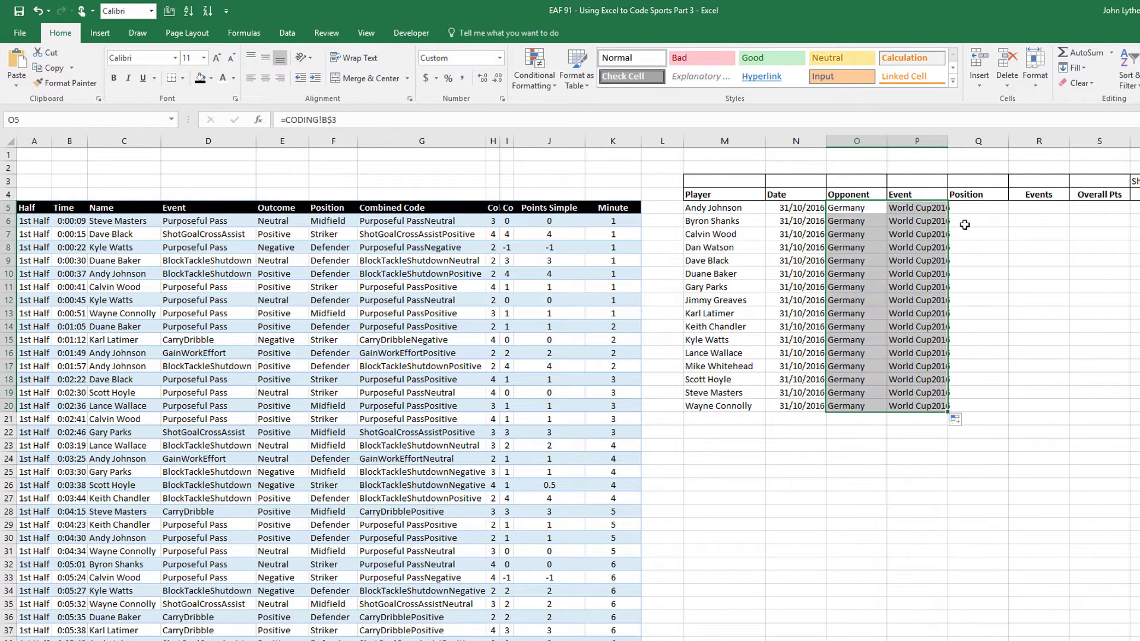
click(963, 208)
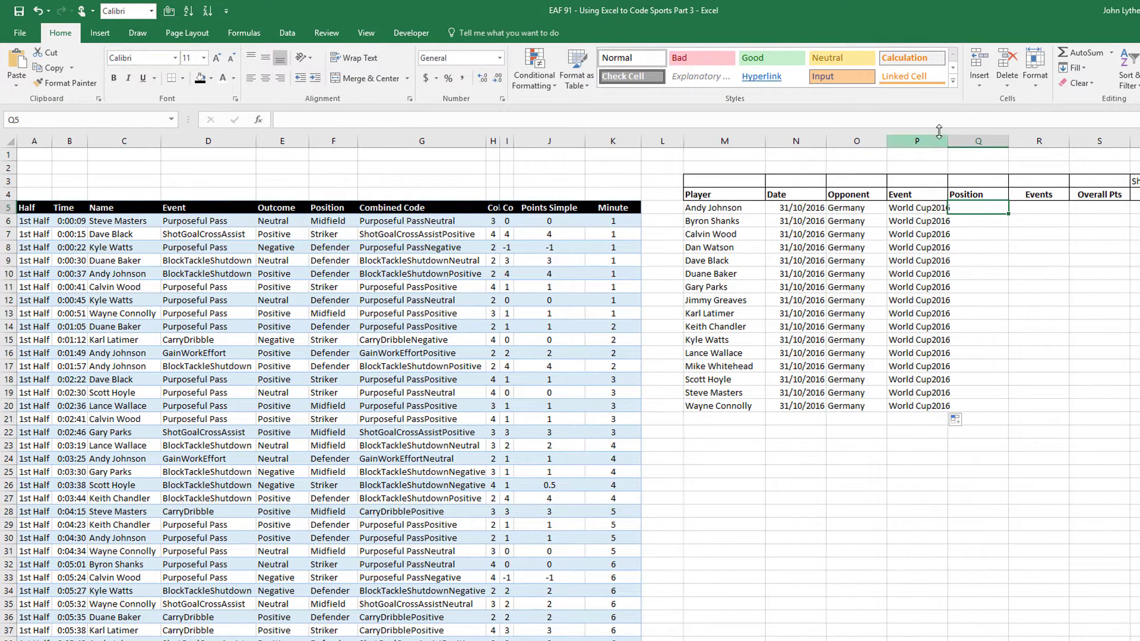
drag(948, 143, 796, 141)
Hide the Date, Opponent and Event columns and narrow the gap columns
right_click(797, 141)
click(829, 311)
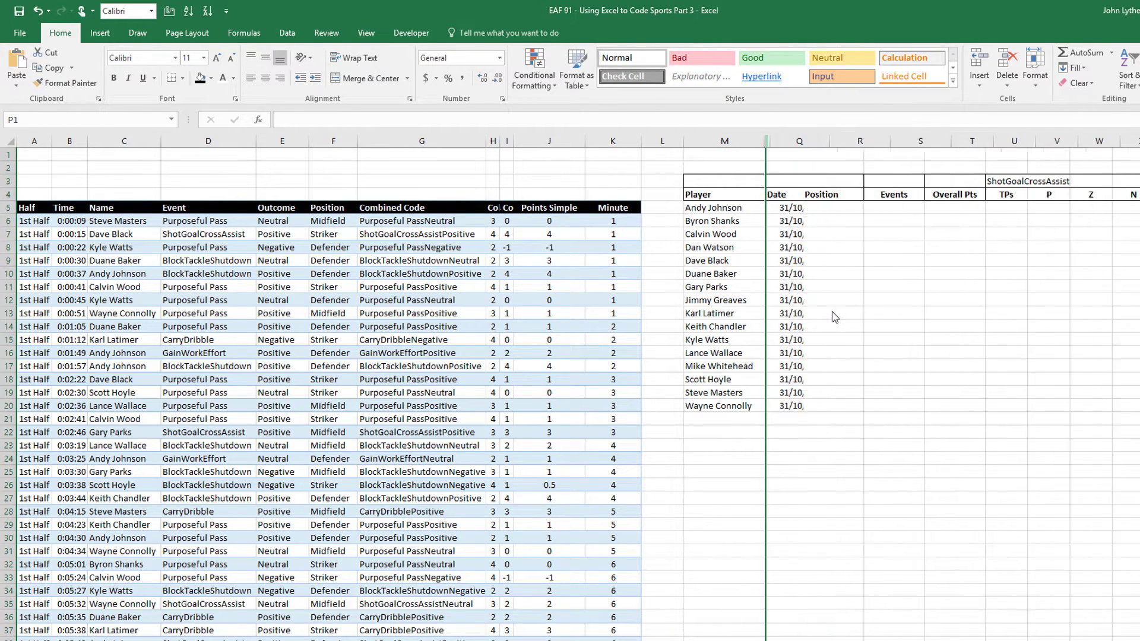
click(783, 209)
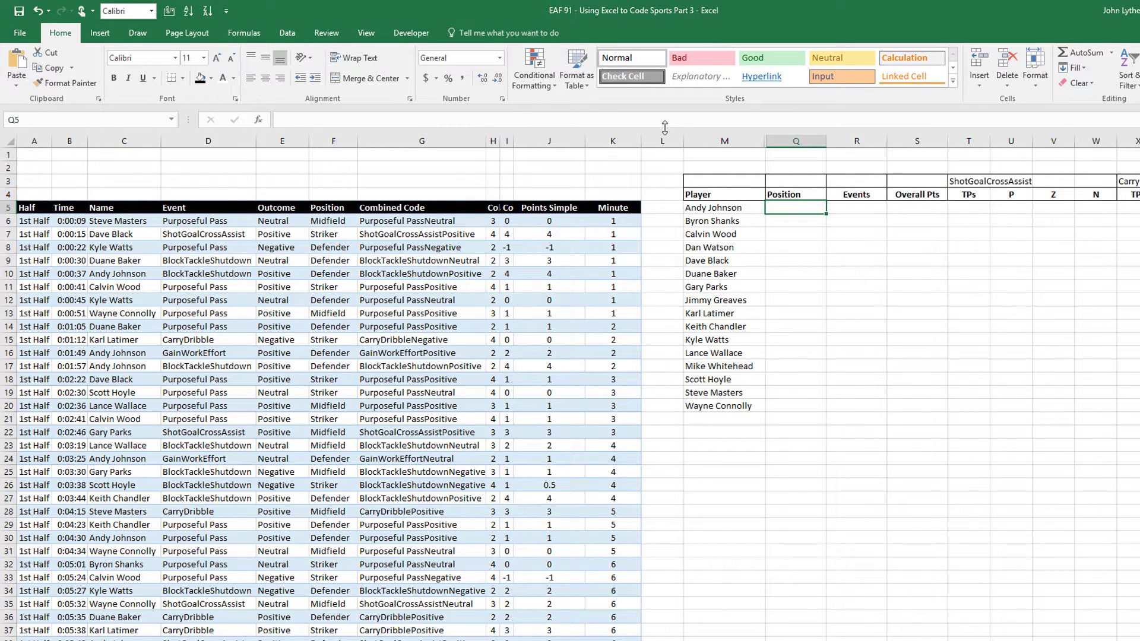
drag(683, 139, 665, 140)
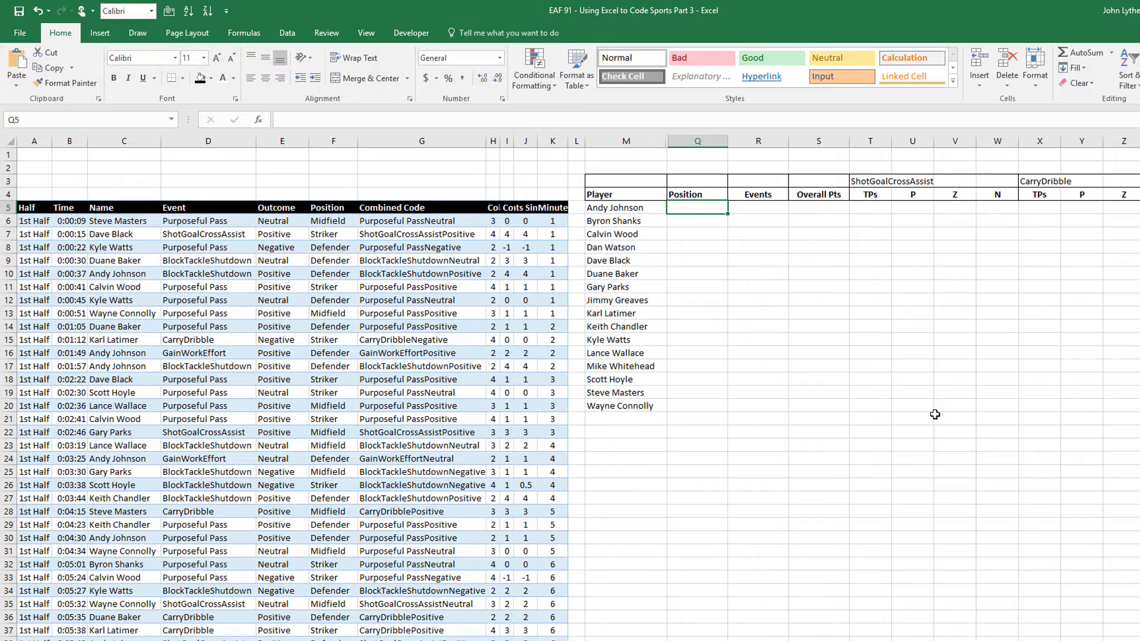
Enter =VLOOKUP(M5,tablePlayerDetails,2,0) in Q5 and fill it down to Q20
text(=VLOOKUP()
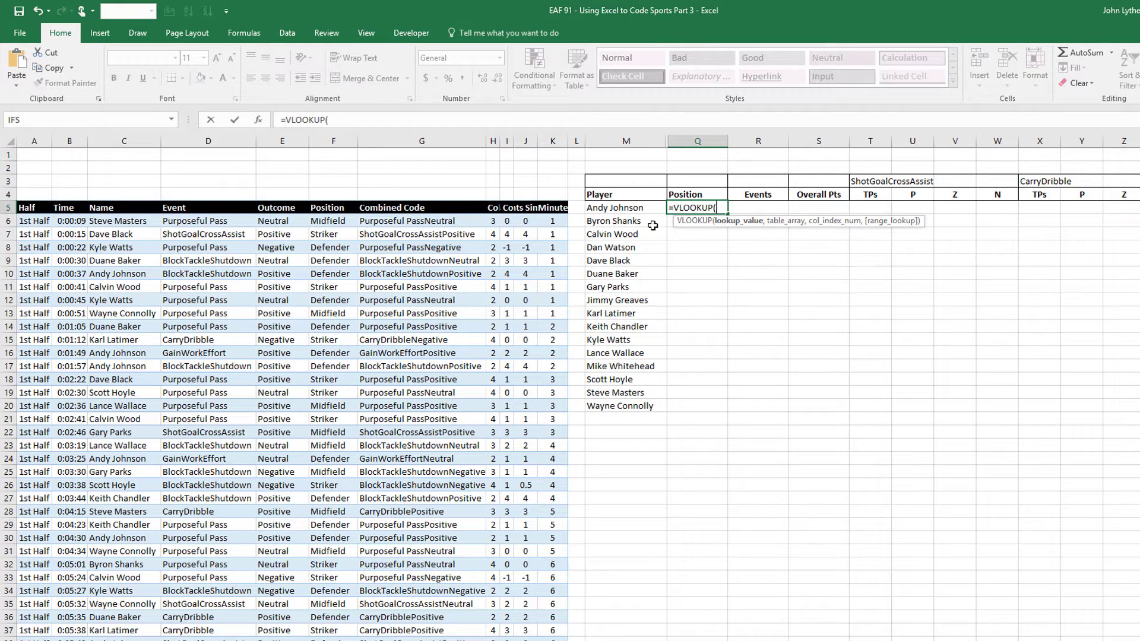
click(609, 210)
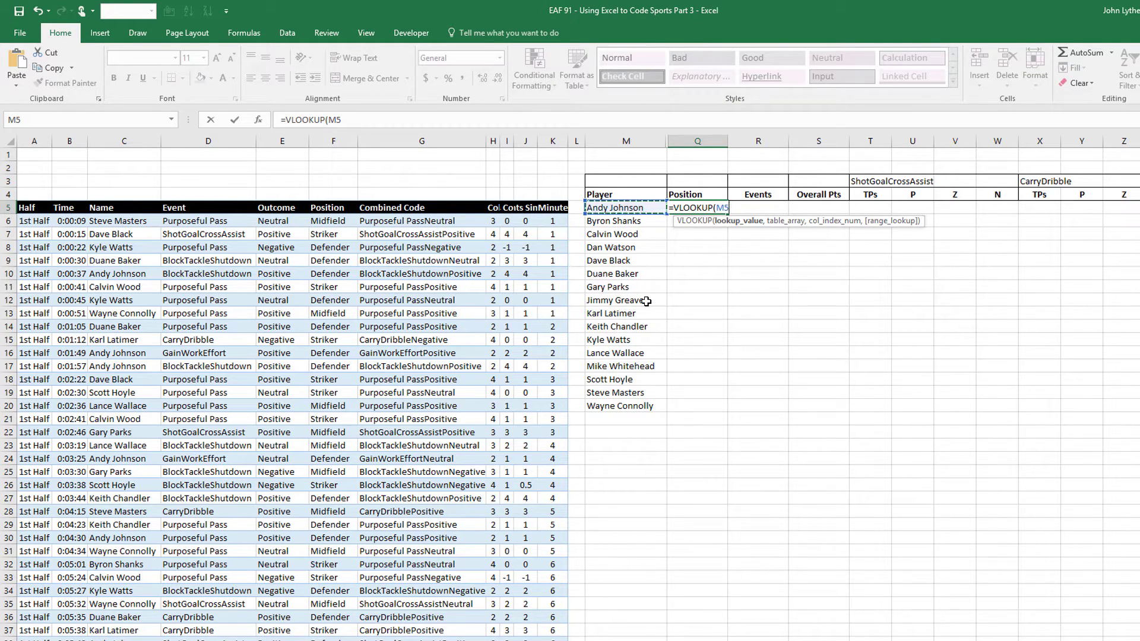
text(,tab)
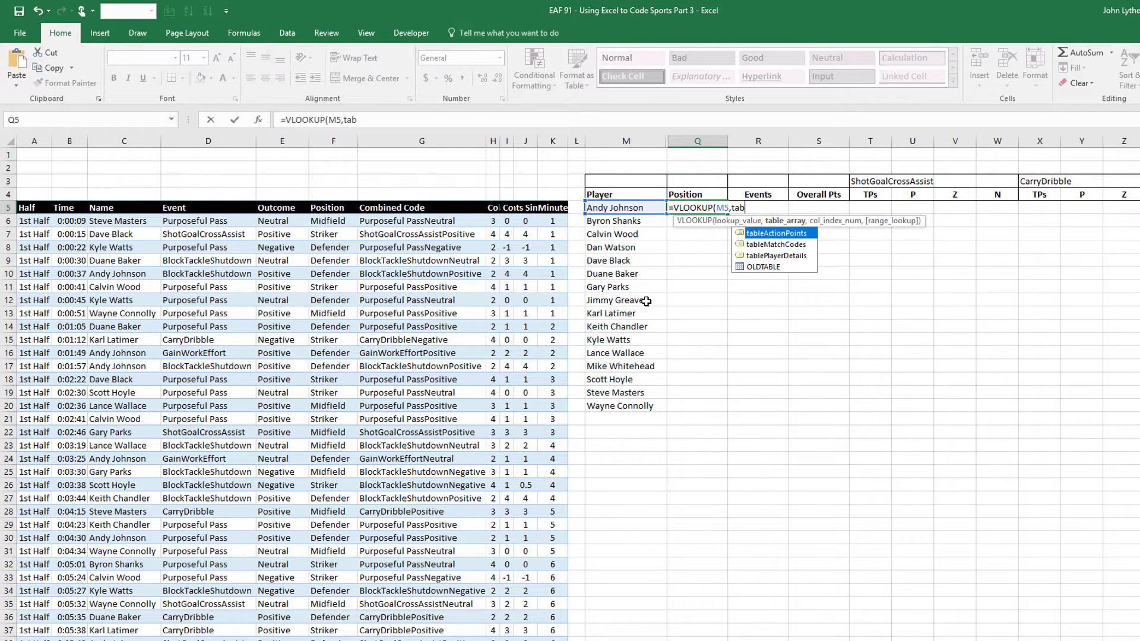
key(Down)
key(Down)
key(Tab)
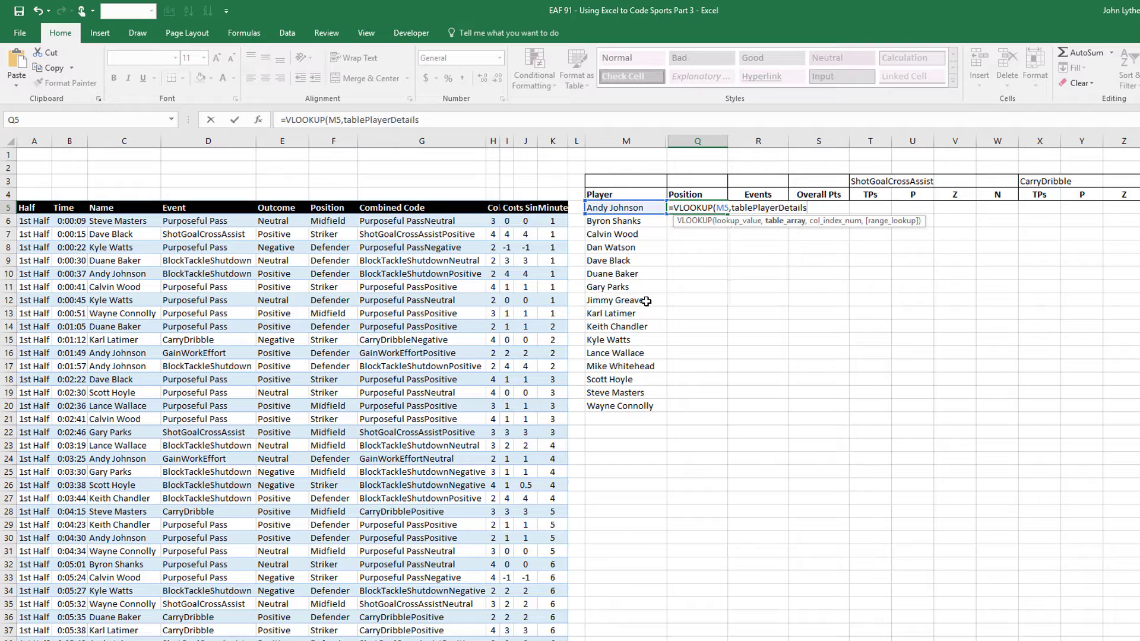
text(,)
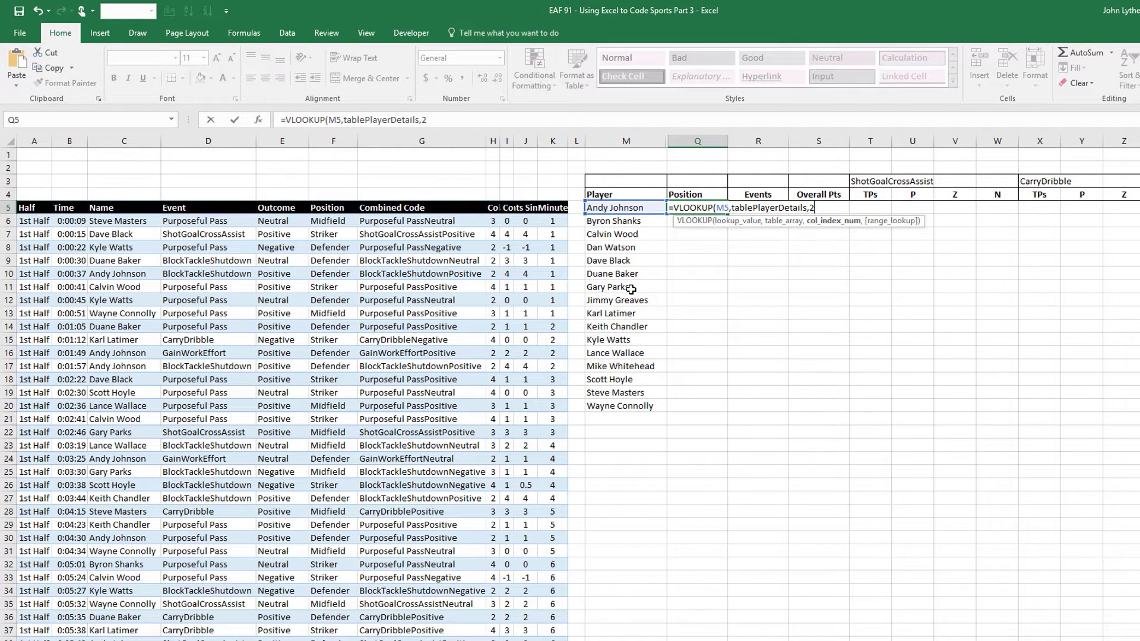
text(2,0))
key(Return)
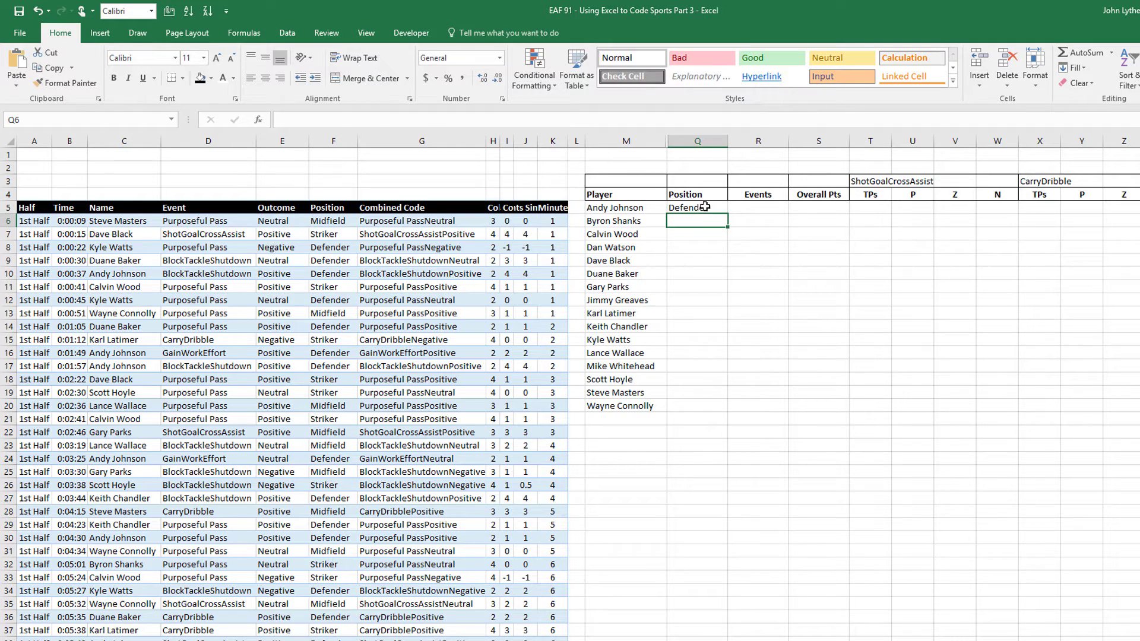
click(706, 208)
double_click(728, 215)
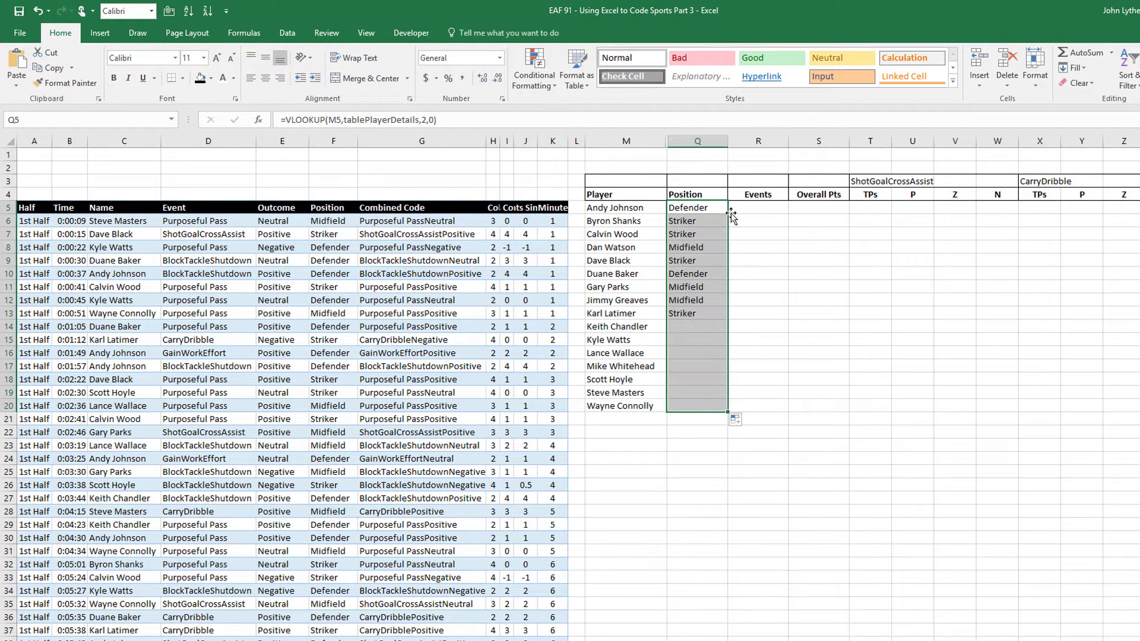
click(766, 208)
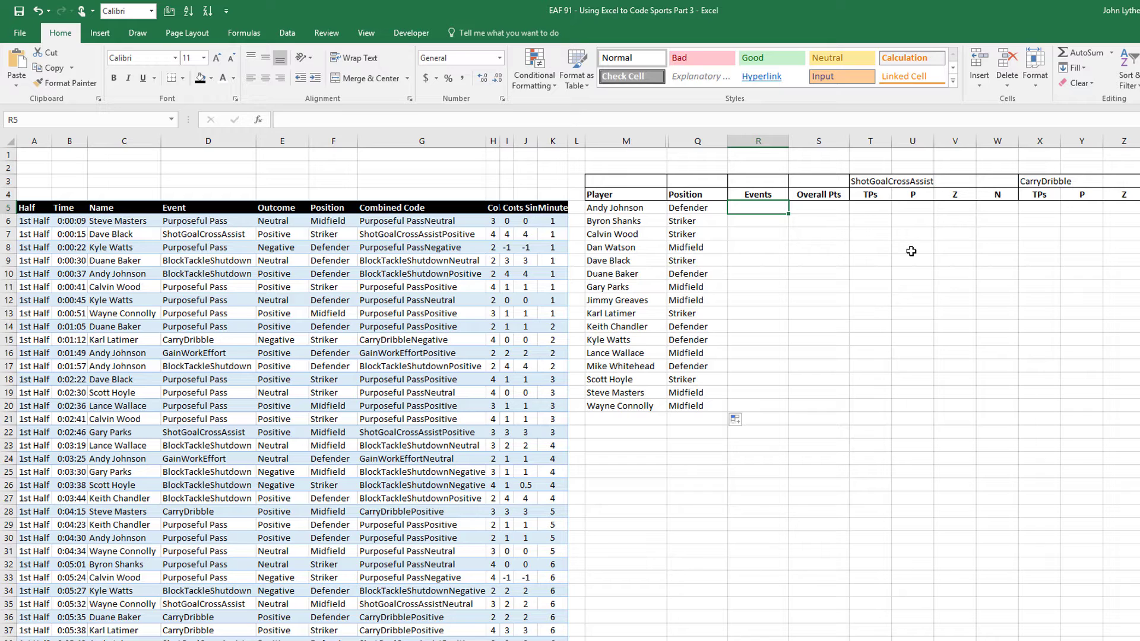
text(=count)
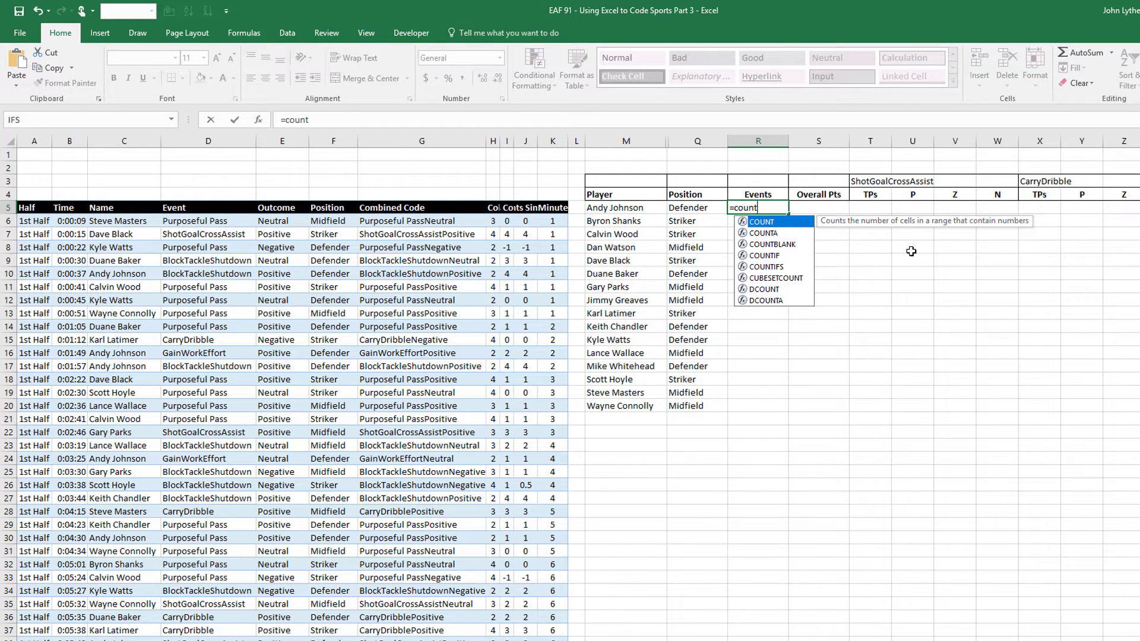
text(if)
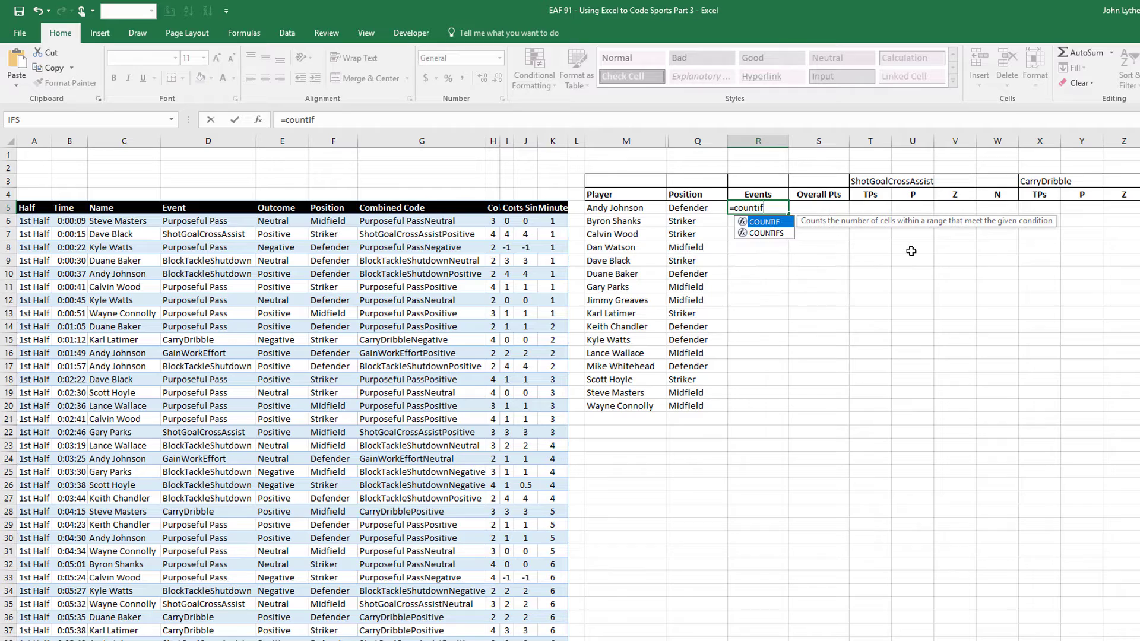
text(()
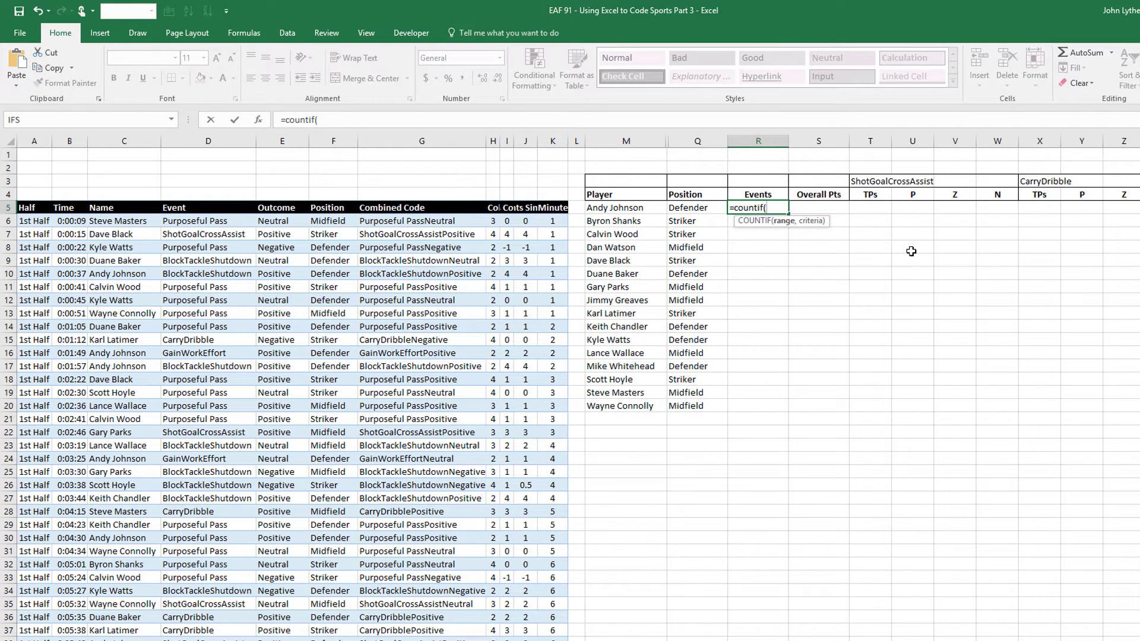
text(tbl)
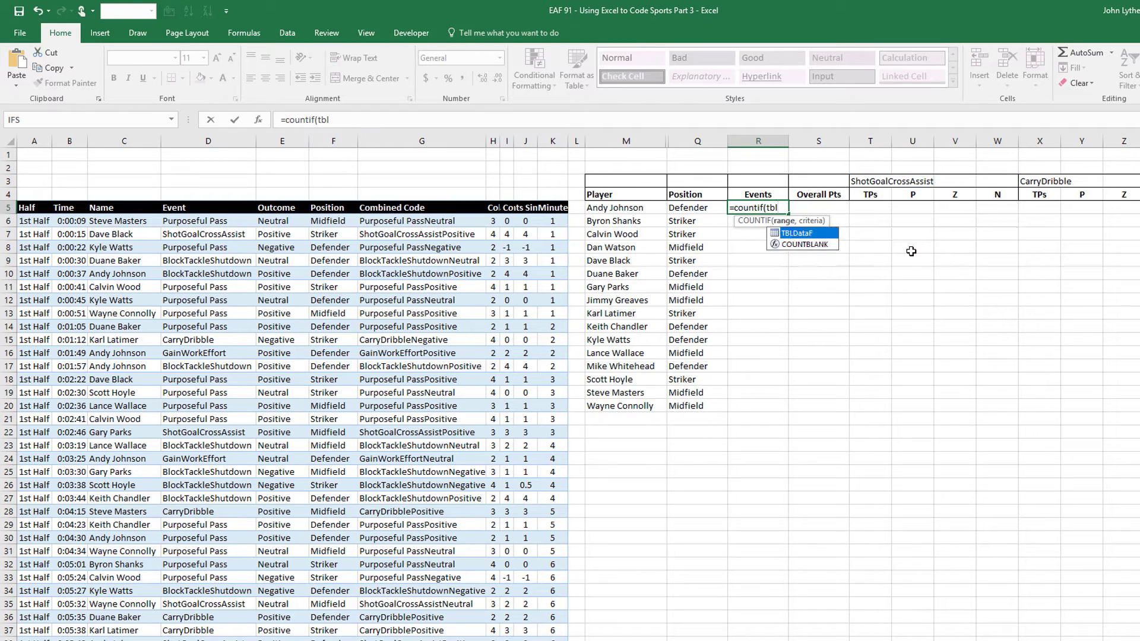
key(Tab)
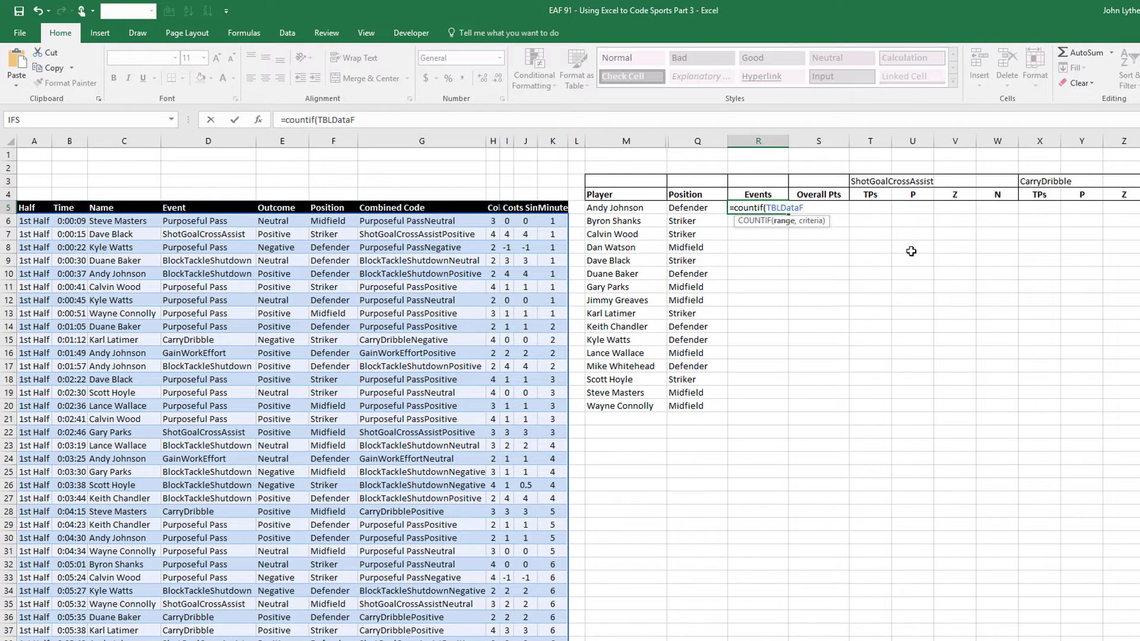
text([)
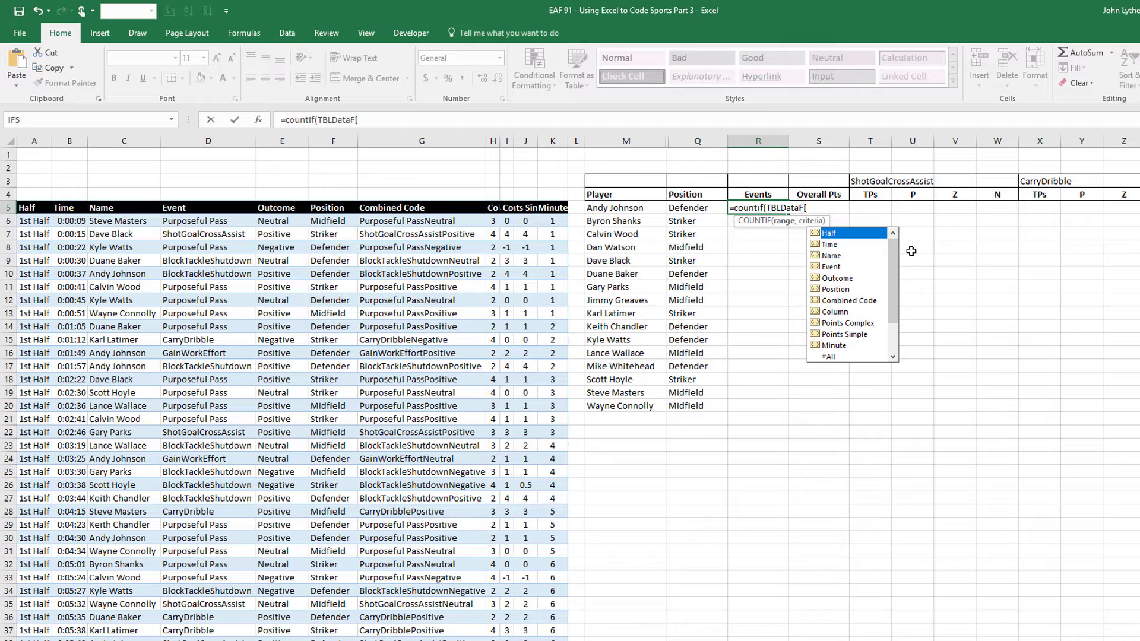
key(Down)
key(Down)
key(Tab)
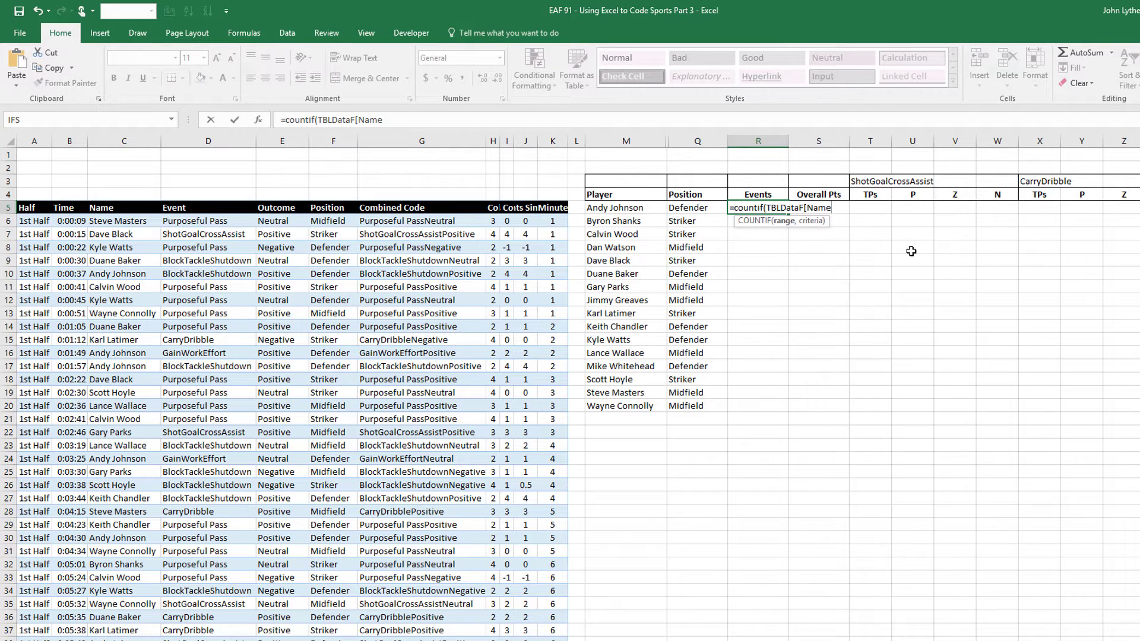
text(],)
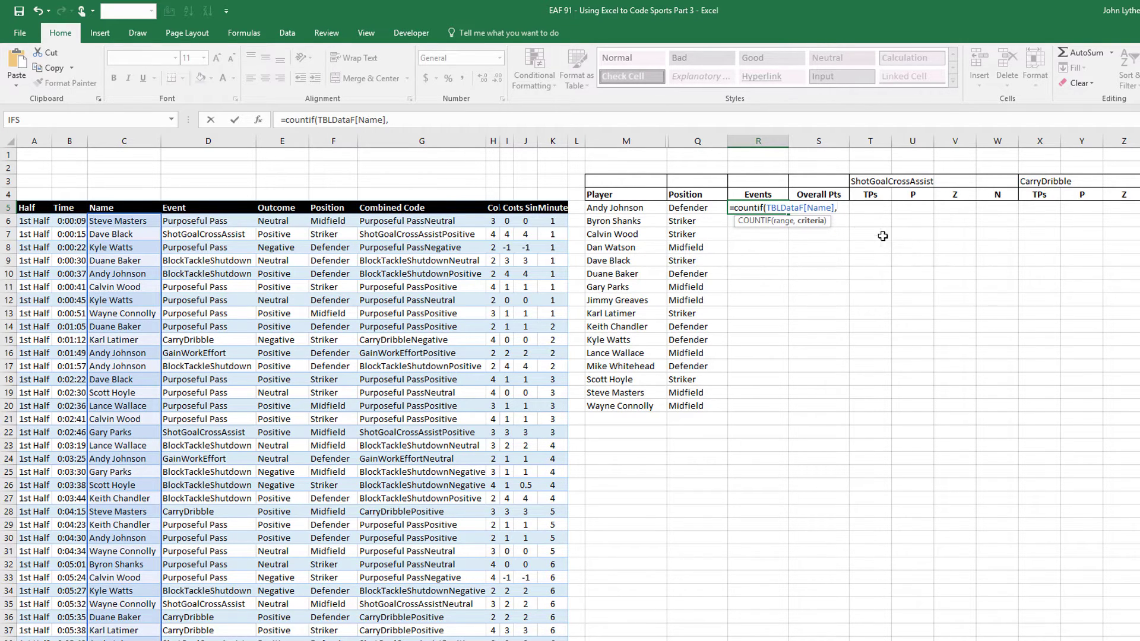
click(604, 205)
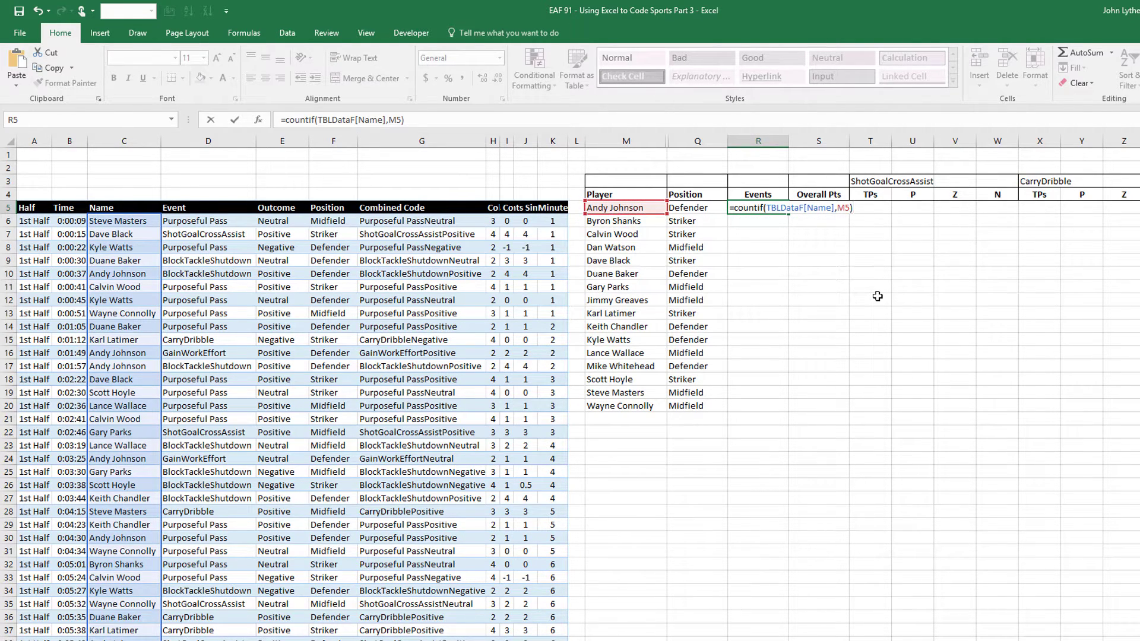
key(Return)
Fill the event-count formula down to R20 for every player
click(777, 209)
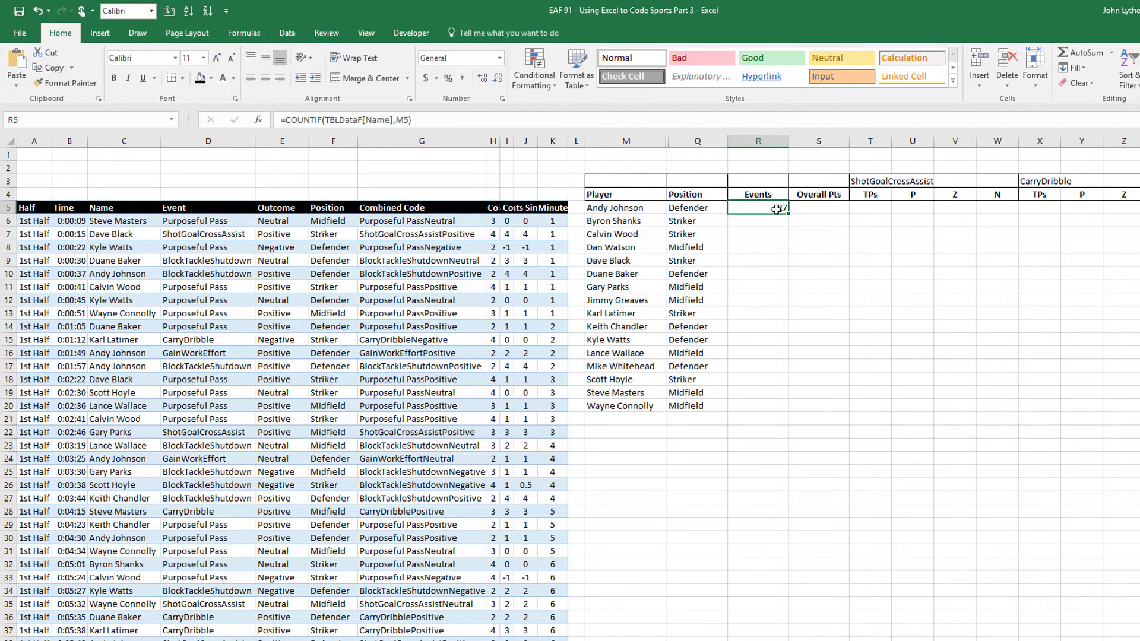
double_click(788, 212)
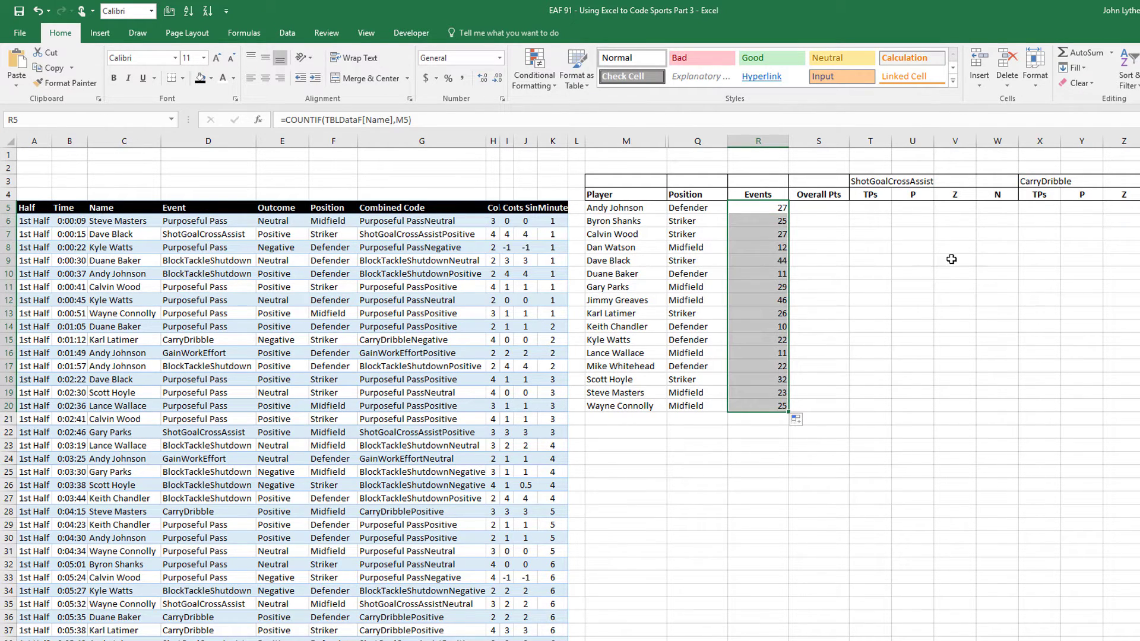
drag(814, 206, 771, 340)
click(814, 207)
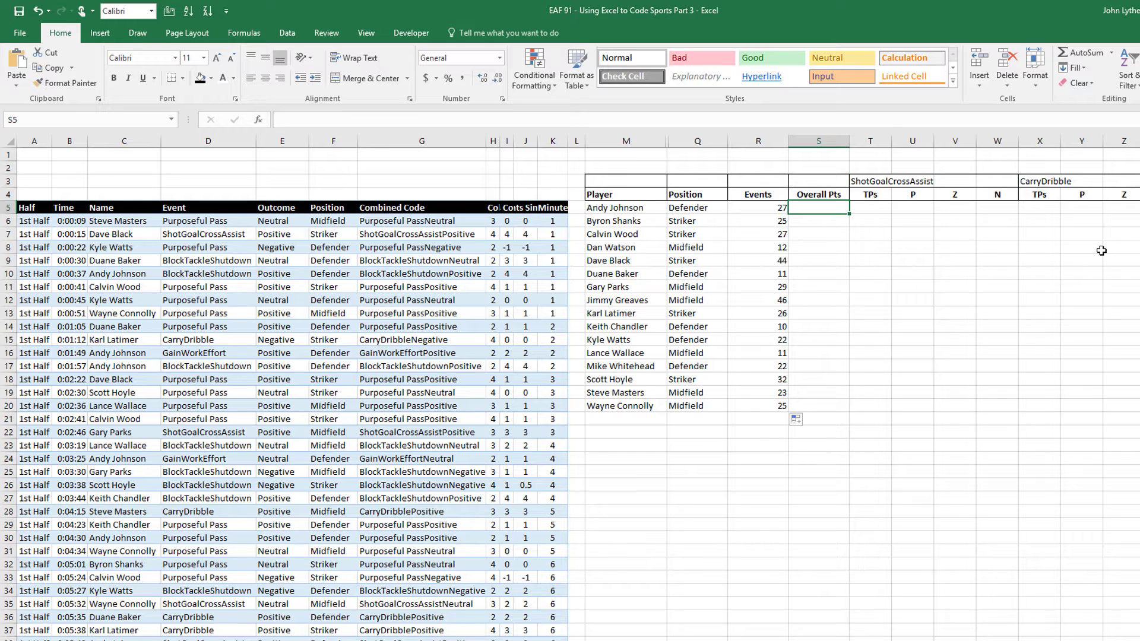
Enter =SUMIF(TBLDataF[Name],M5,TBLDataF[Points Complex]) in S5 for the first player's Overall Pts
text(=sum)
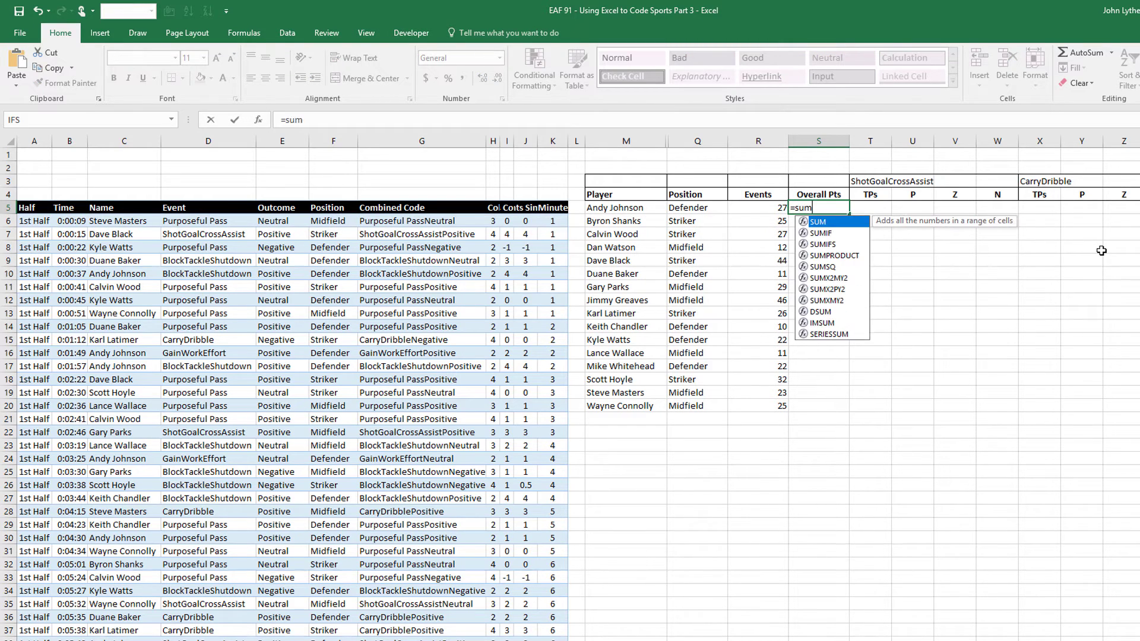
text(if)
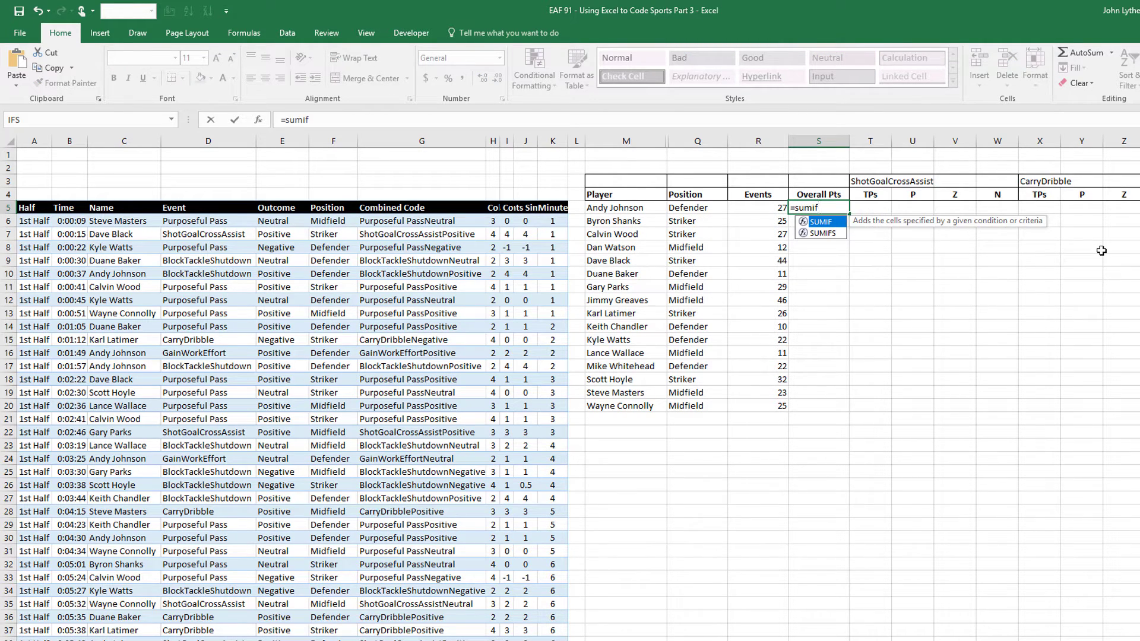
text(()
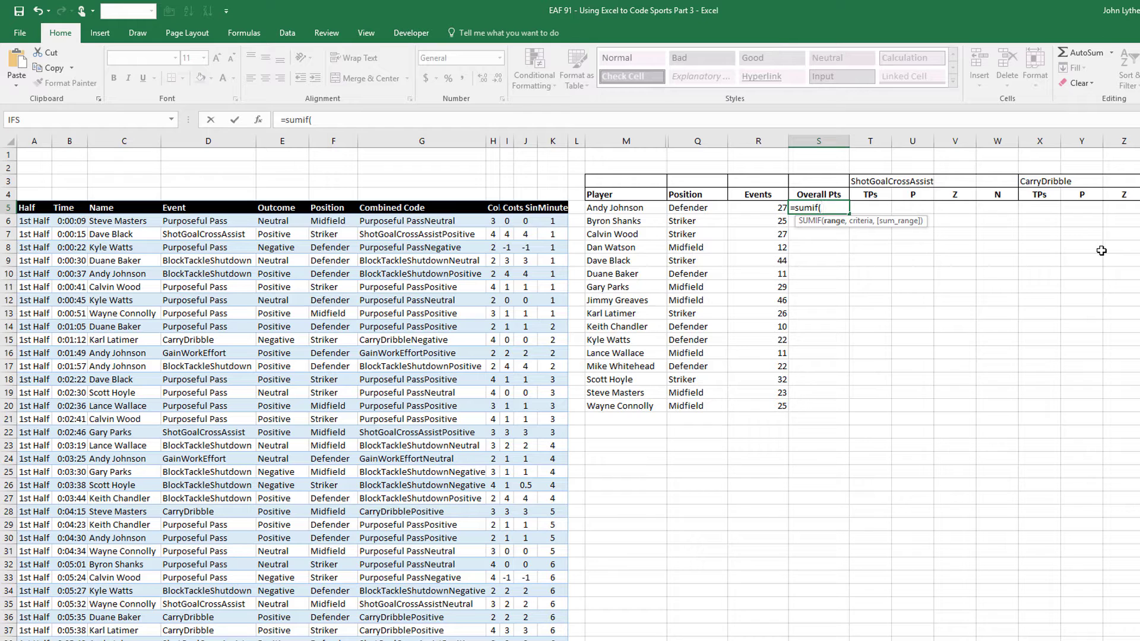
text(TBLDataF)
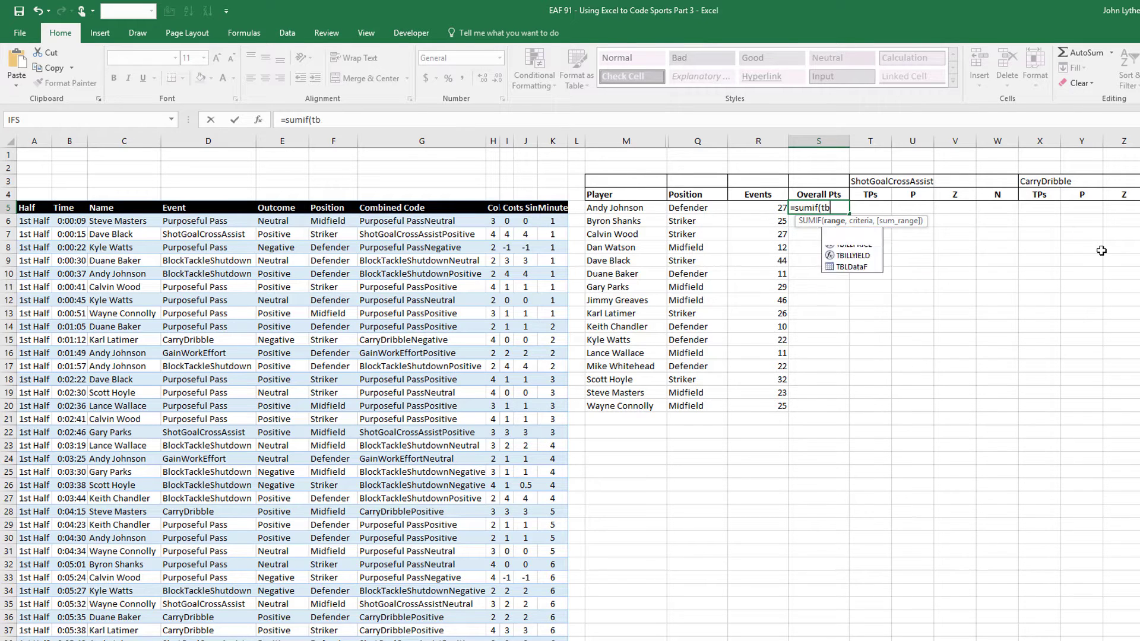
text([)
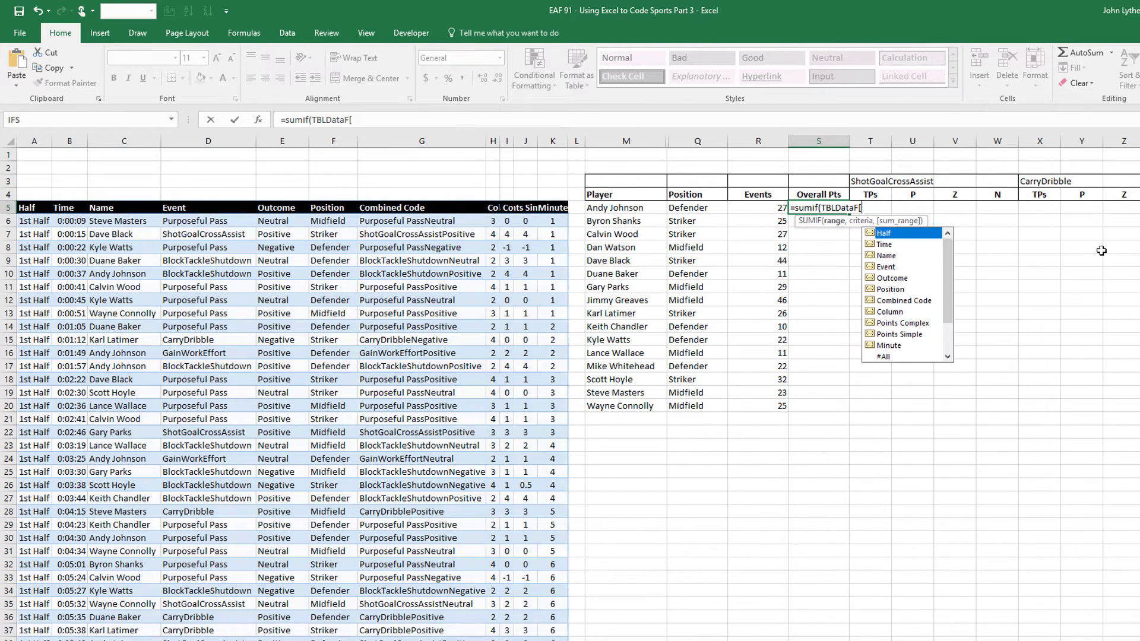
key(Down)
key(Down)
key(Tab)
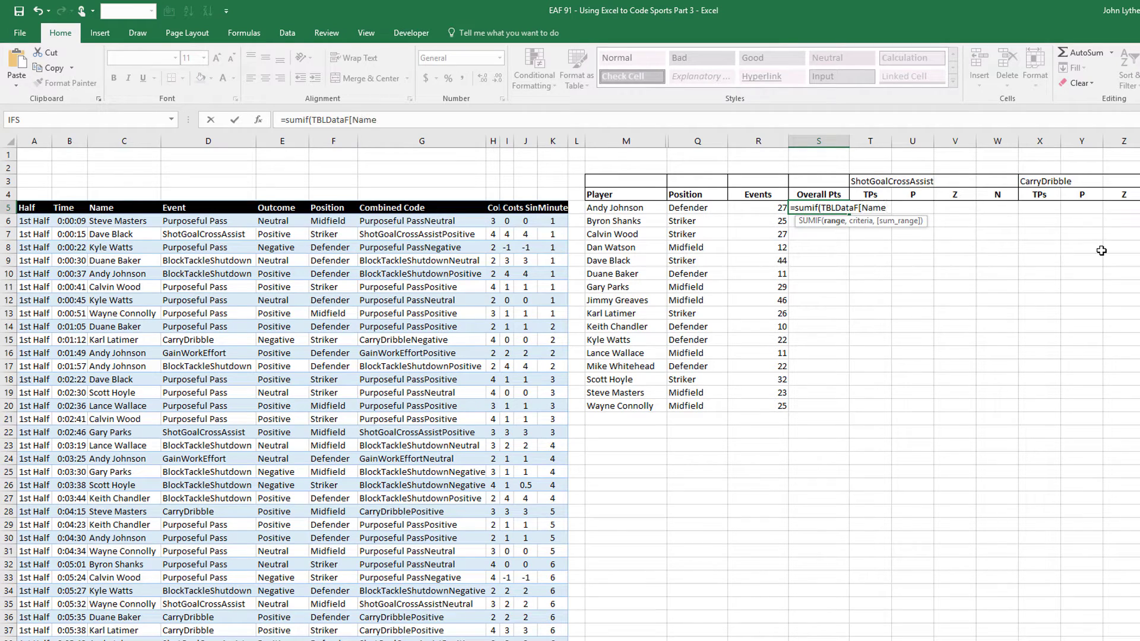
text(],)
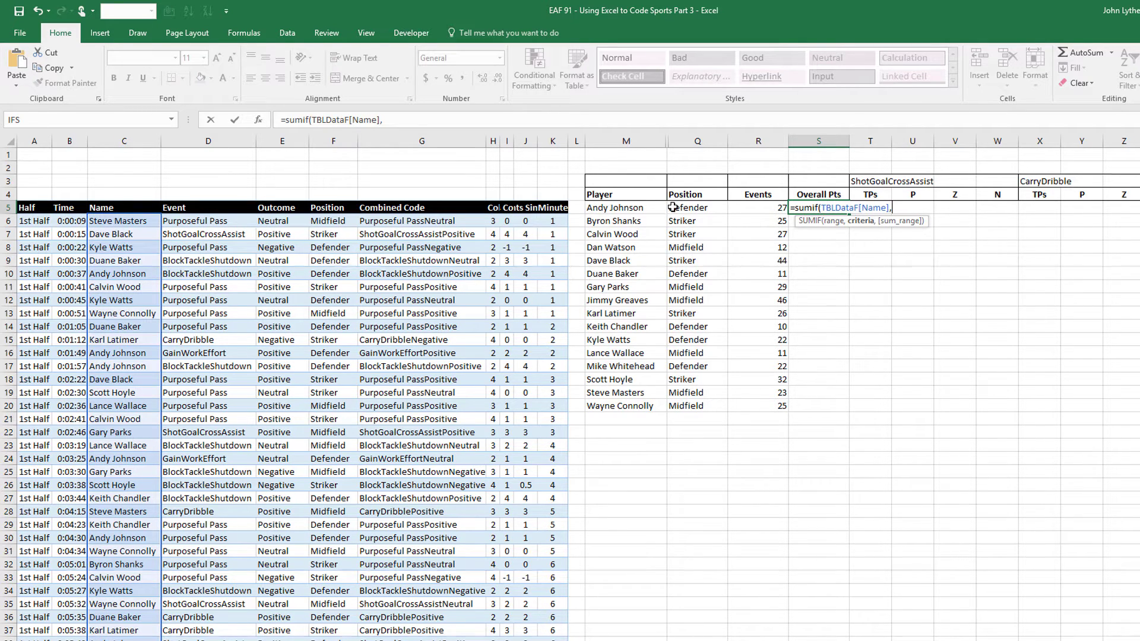
click(611, 208)
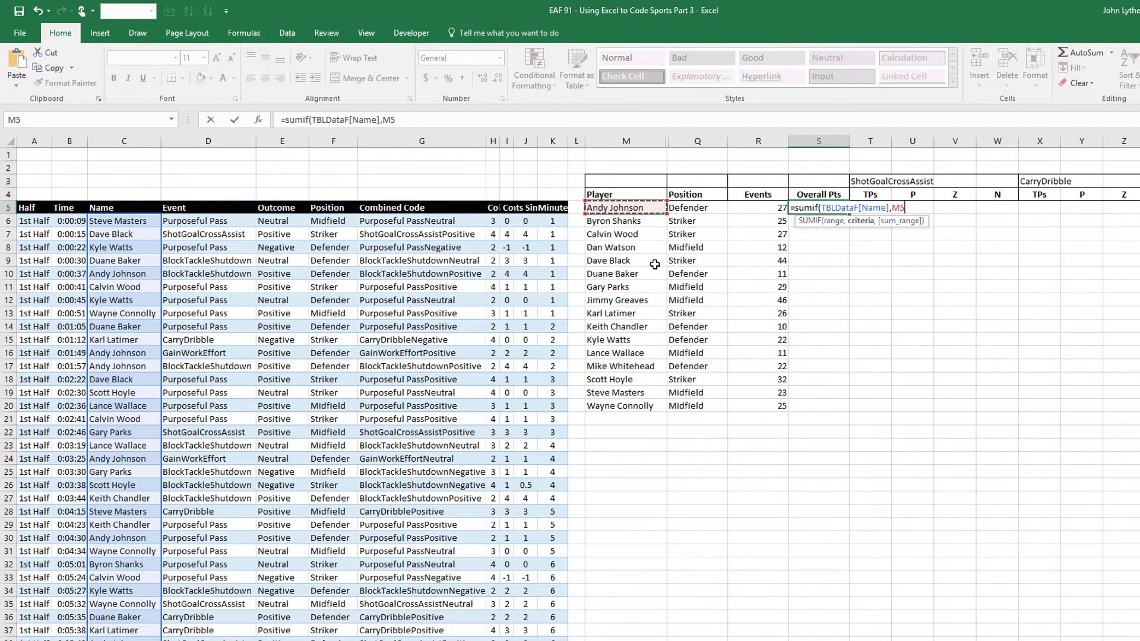
text(,)
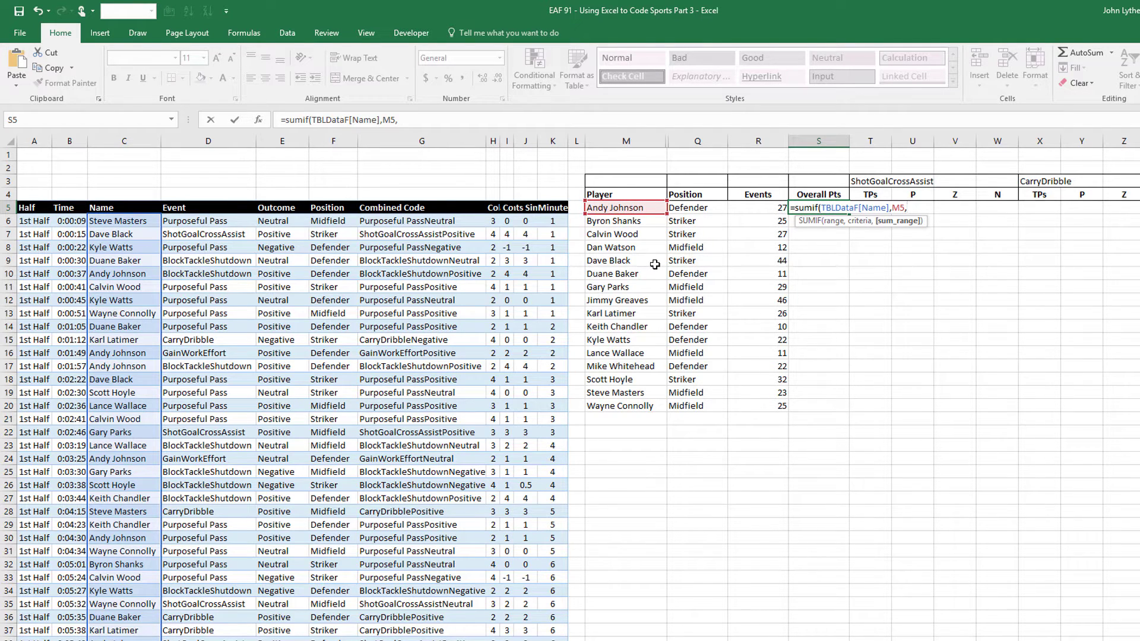
text(TBLDataF)
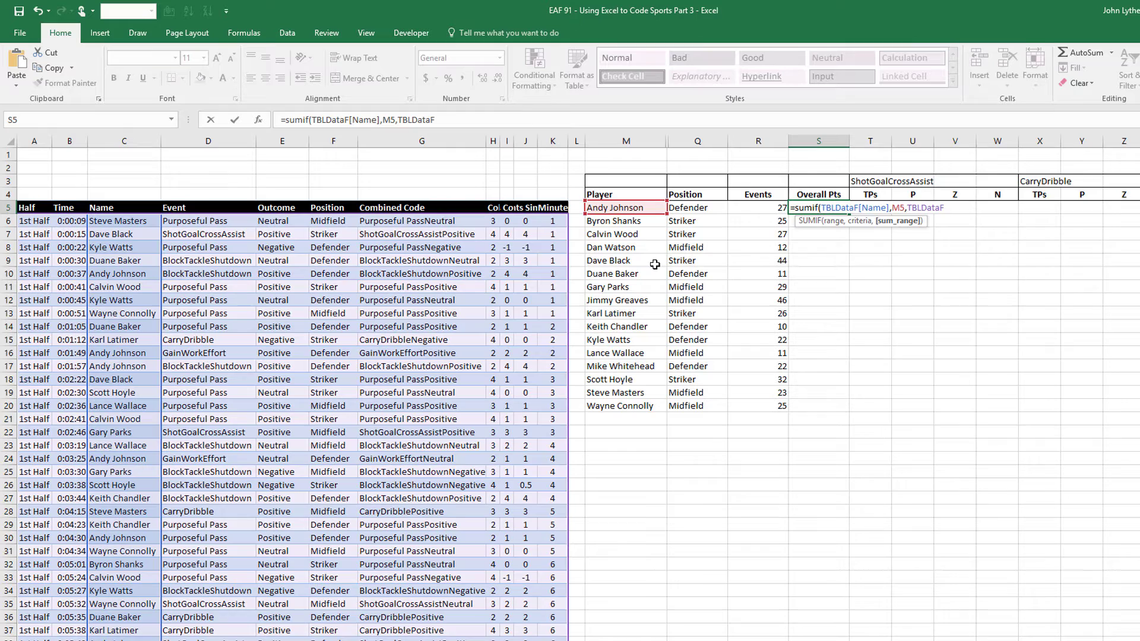
text([)
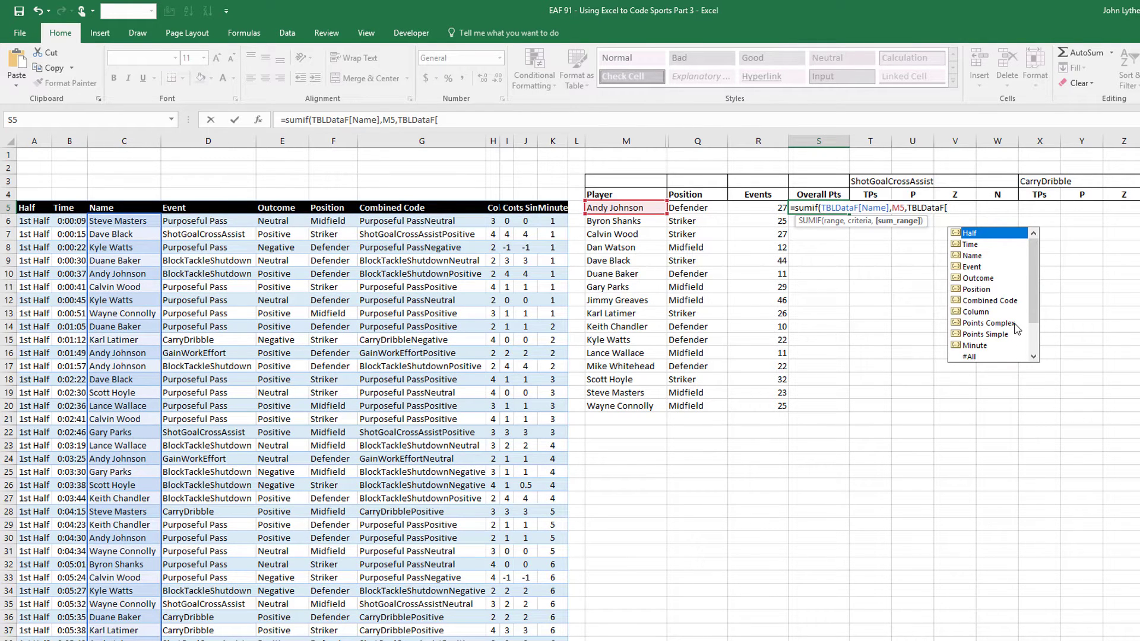
double_click(990, 324)
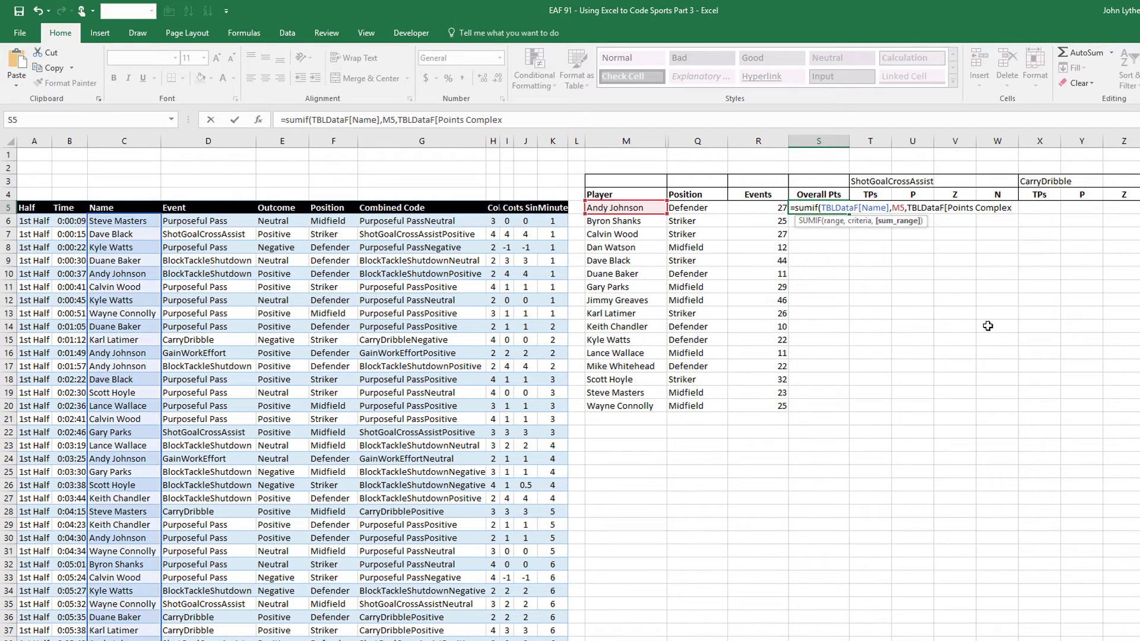
text(])
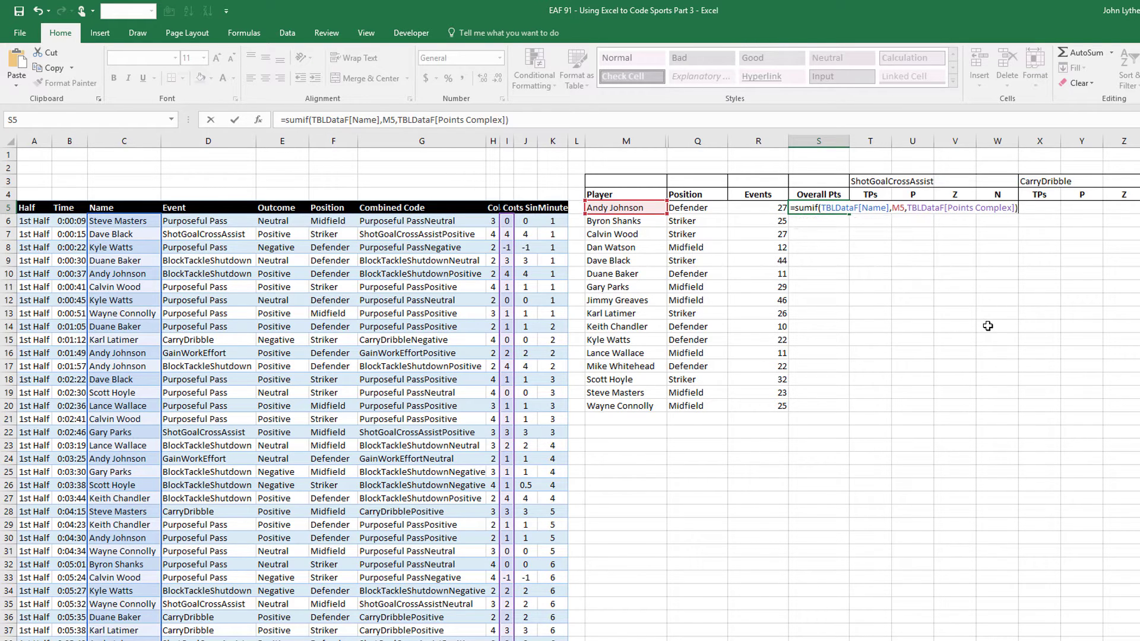
key(Return)
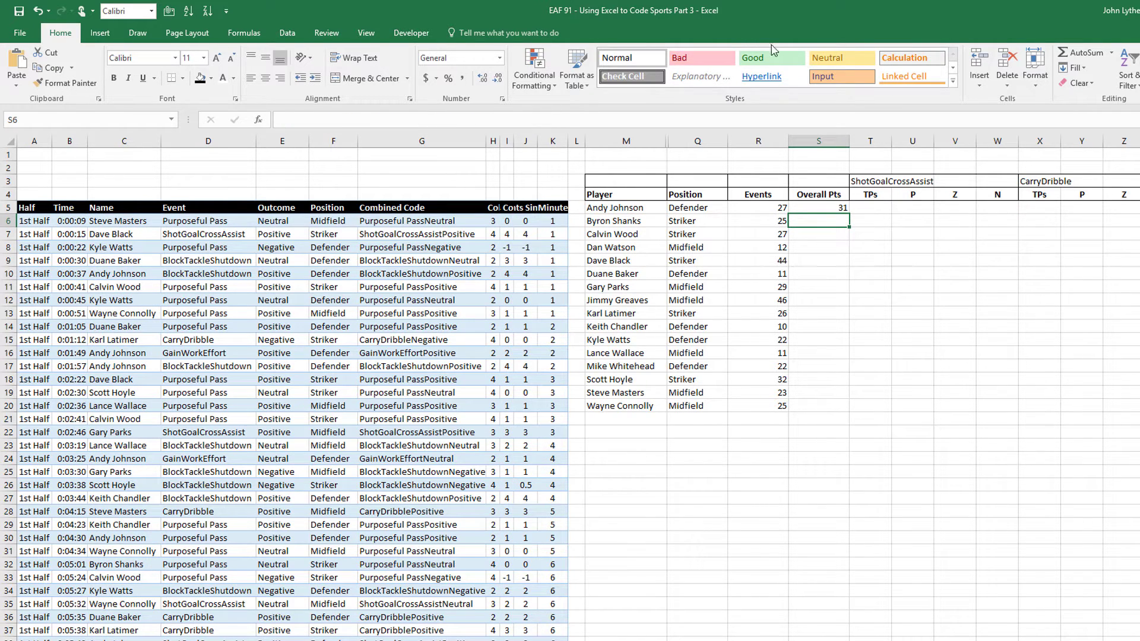
Fill the Overall Pts formula down to S20 and centre the values
click(838, 211)
double_click(850, 215)
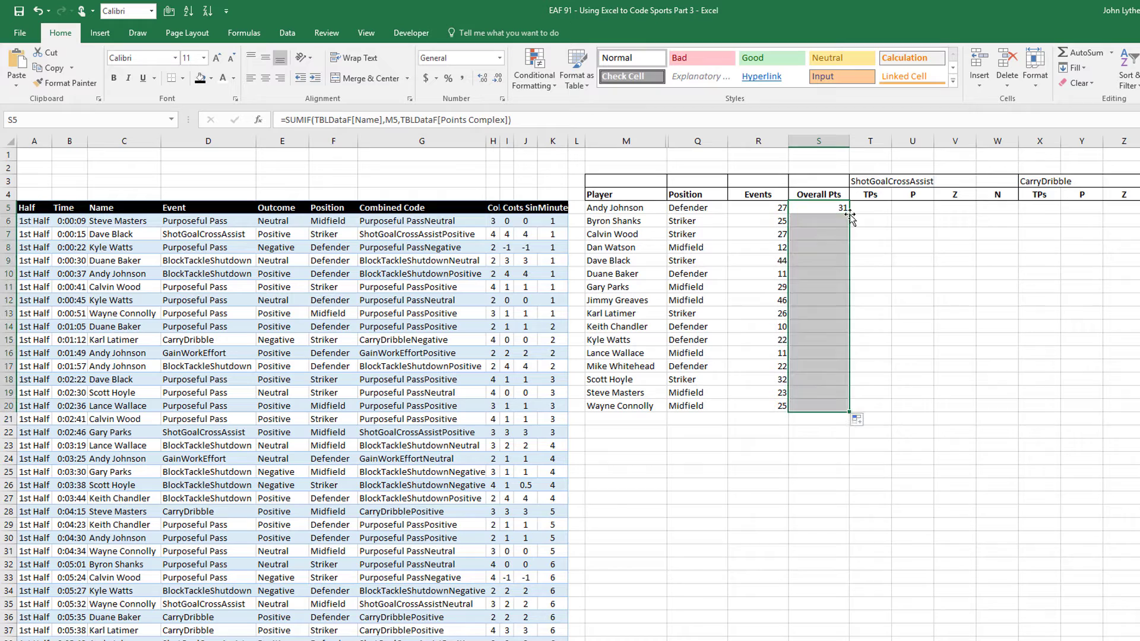
click(266, 78)
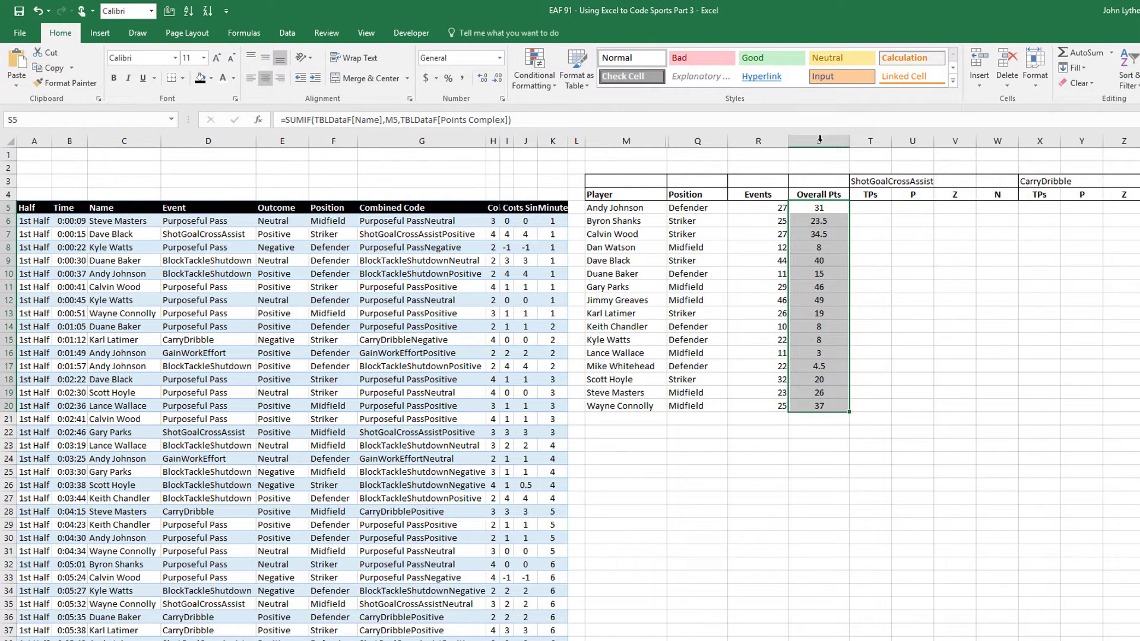
AutoFit the Events, Position, Player and Overall Pts columns to their contents
click(769, 139)
double_click(789, 141)
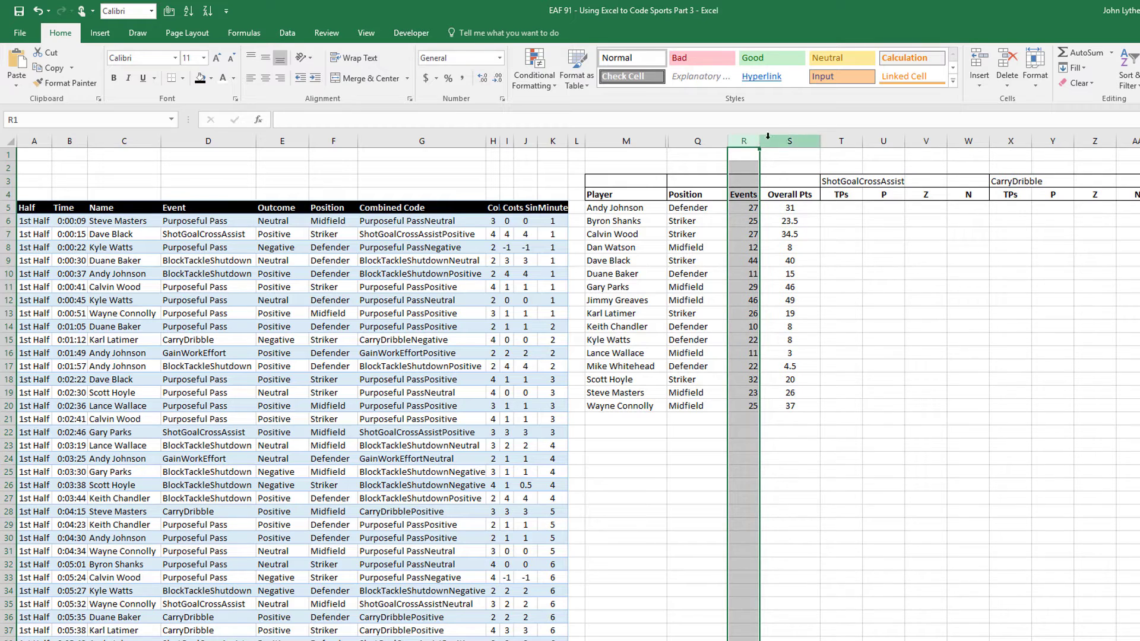
double_click(728, 141)
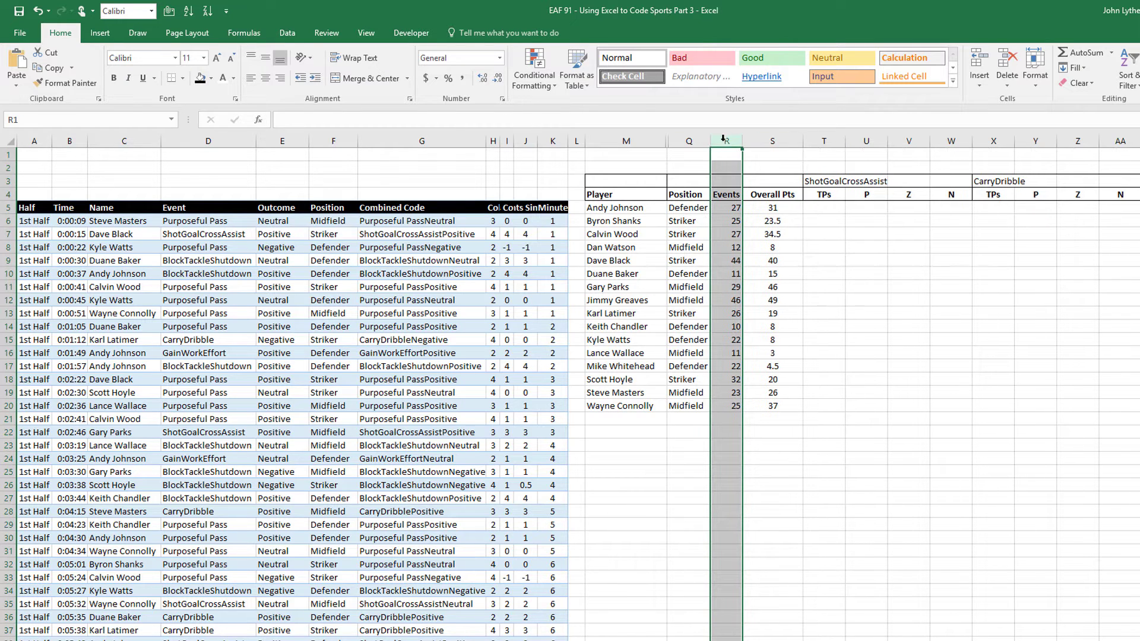
double_click(670, 140)
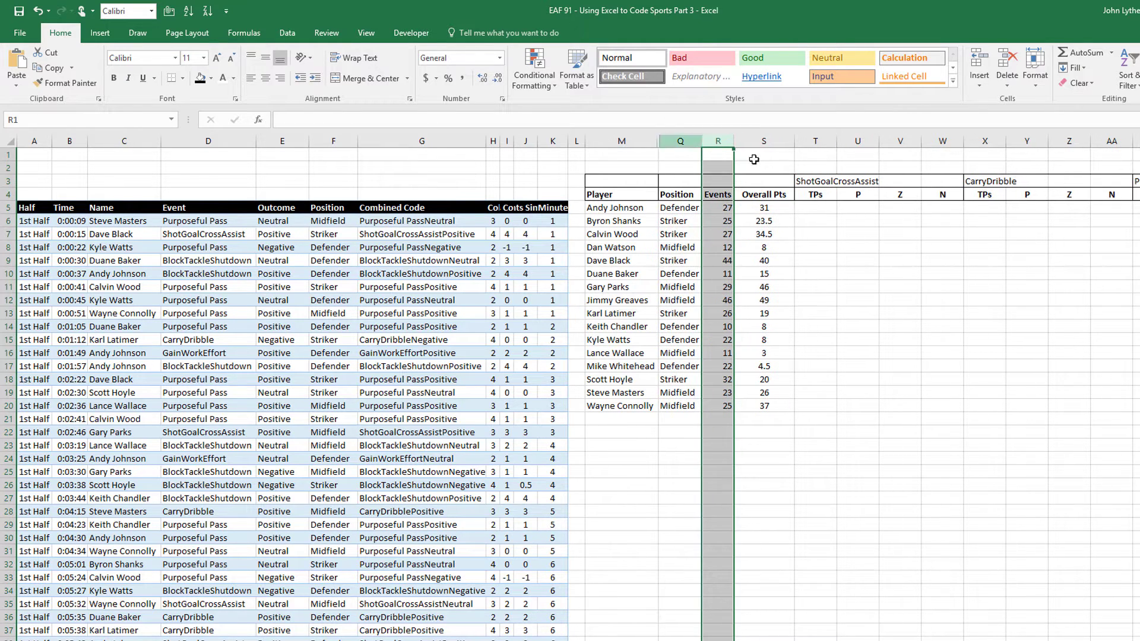
double_click(795, 141)
click(801, 209)
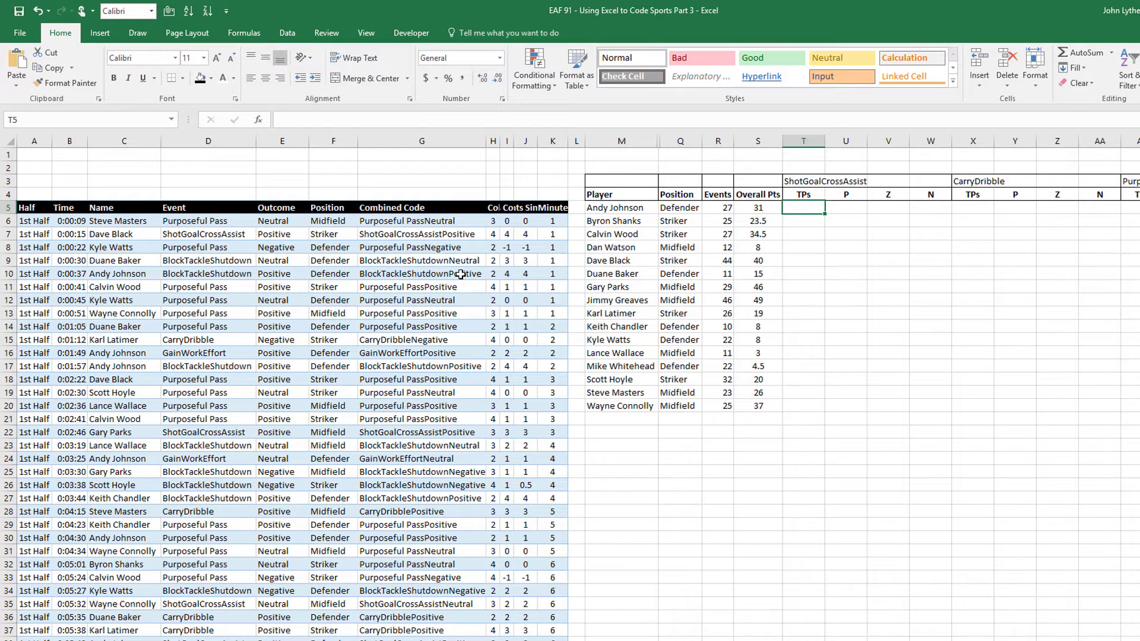
Start a SUMIFS in T5 summing TBLDataF[Points Complex] where TBLDataF[Name] matches $M5
text(=sum)
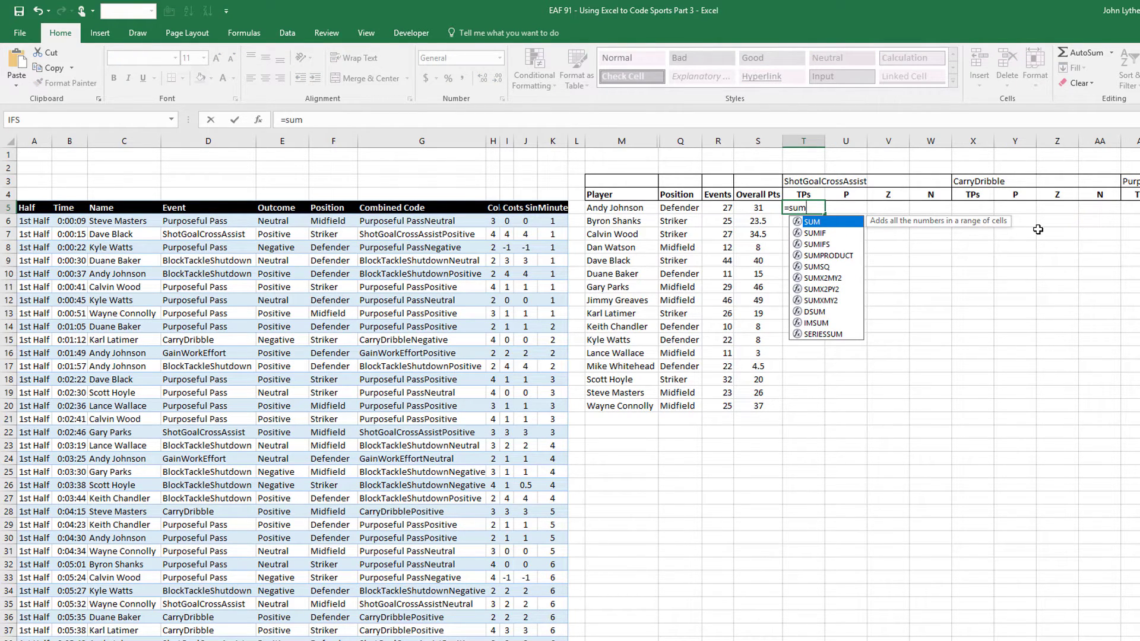
text(if)
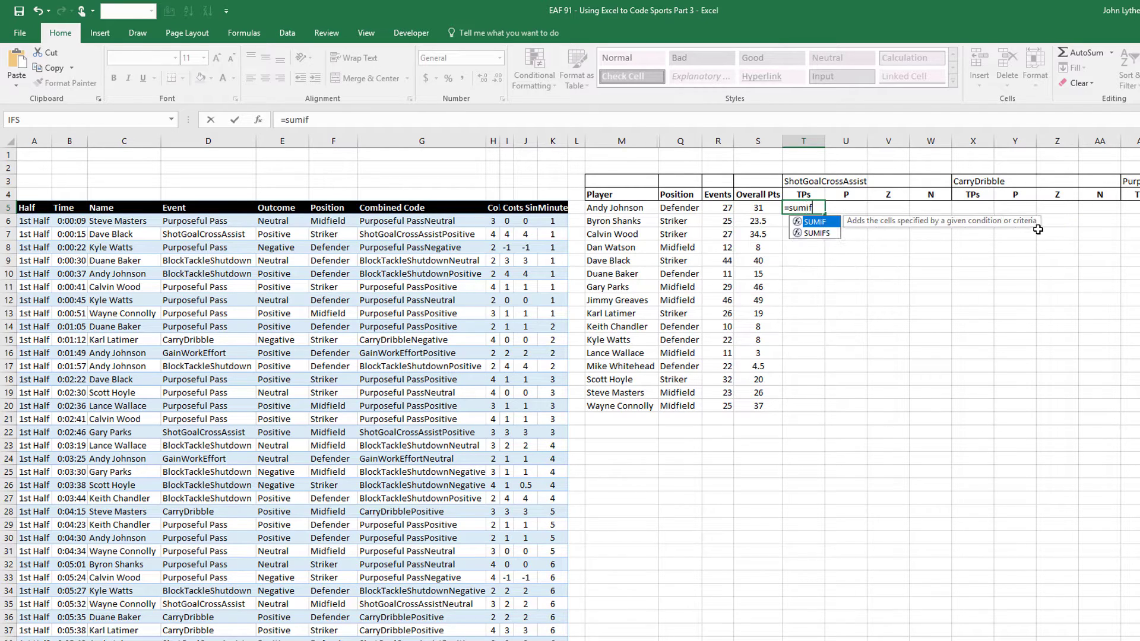
text(s)
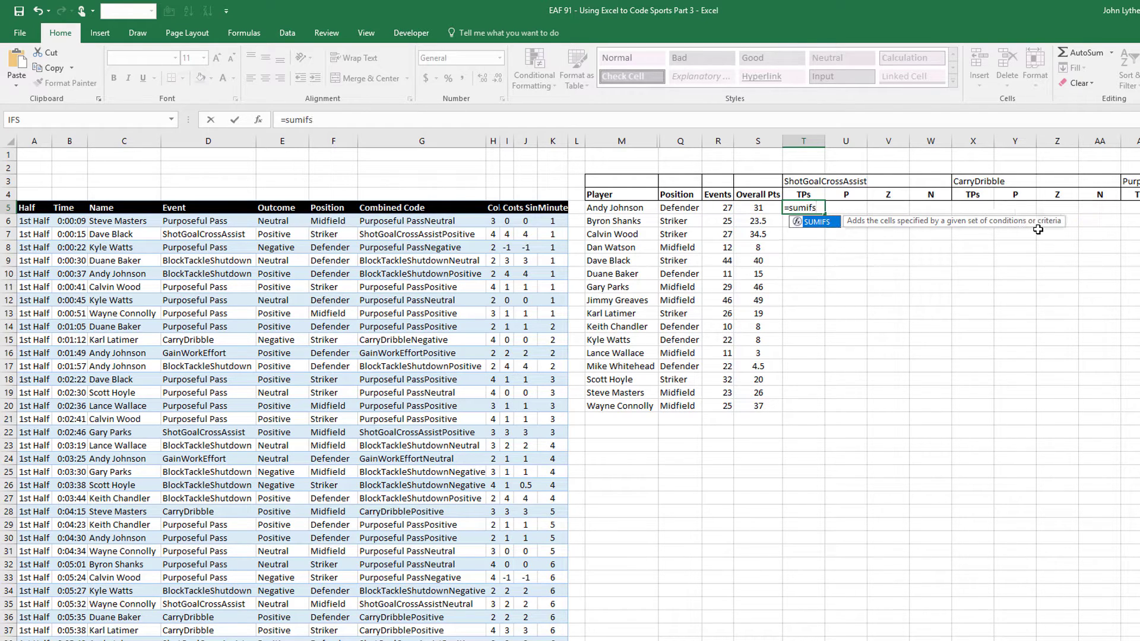
text(()
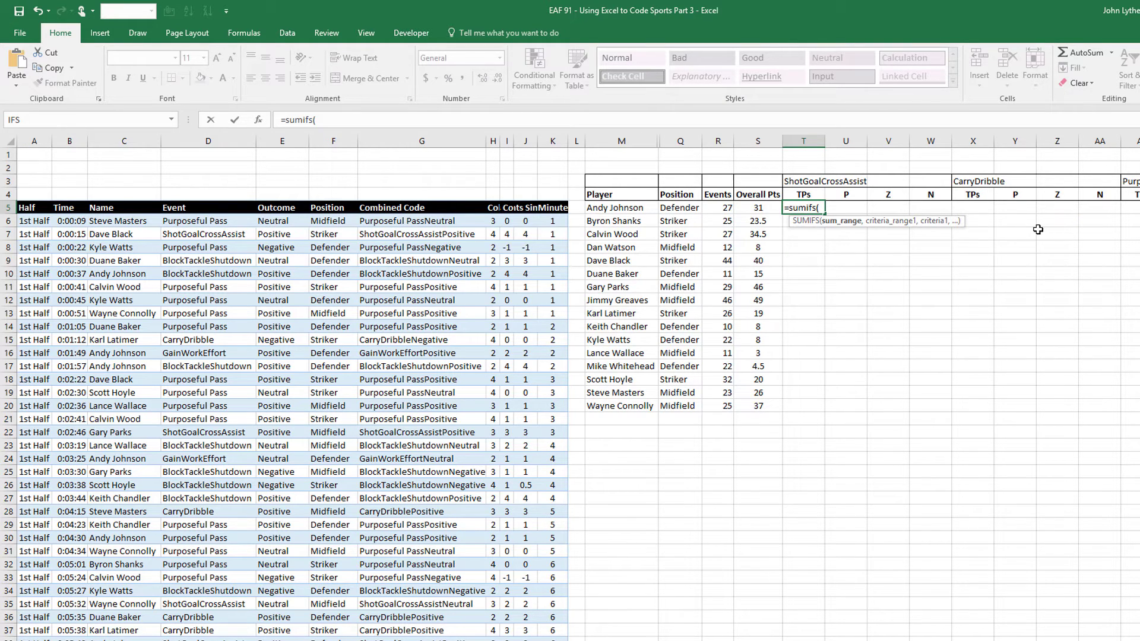
text(tbl)
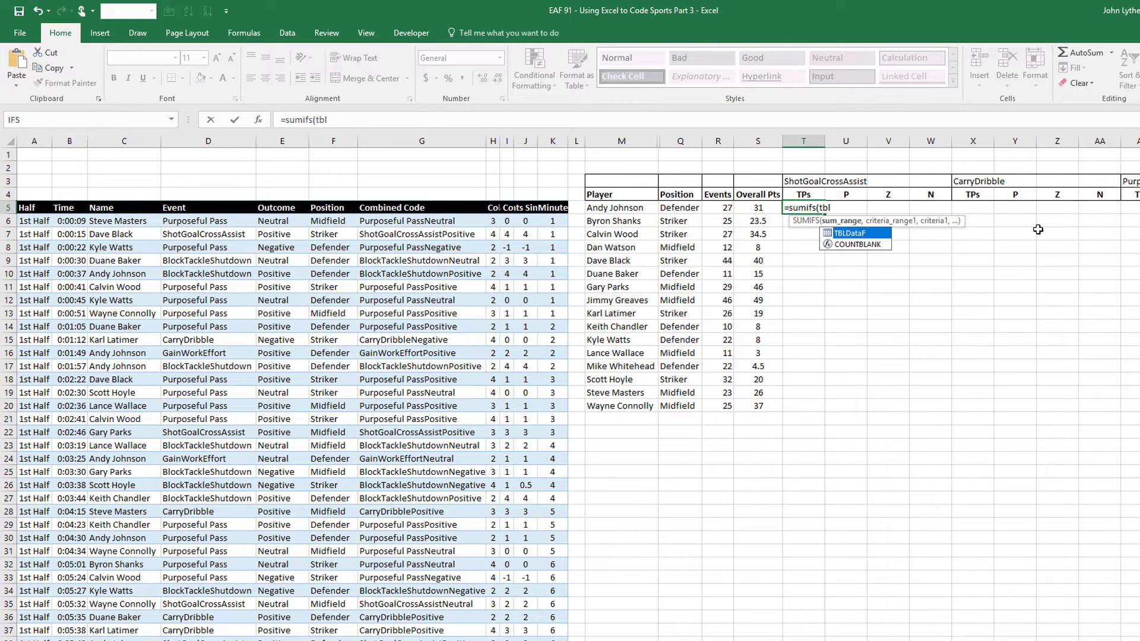
key(Tab)
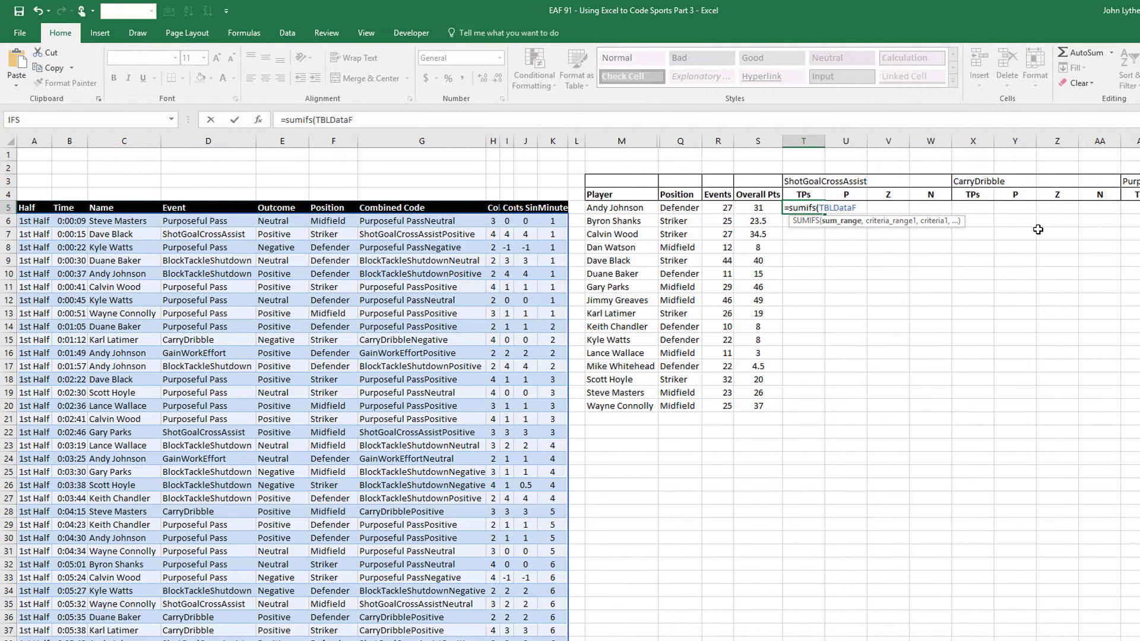
text([)
key(Down)
key(Down)
key(Down)
key(Down)
key(Down)
key(Down)
key(Down)
key(Down)
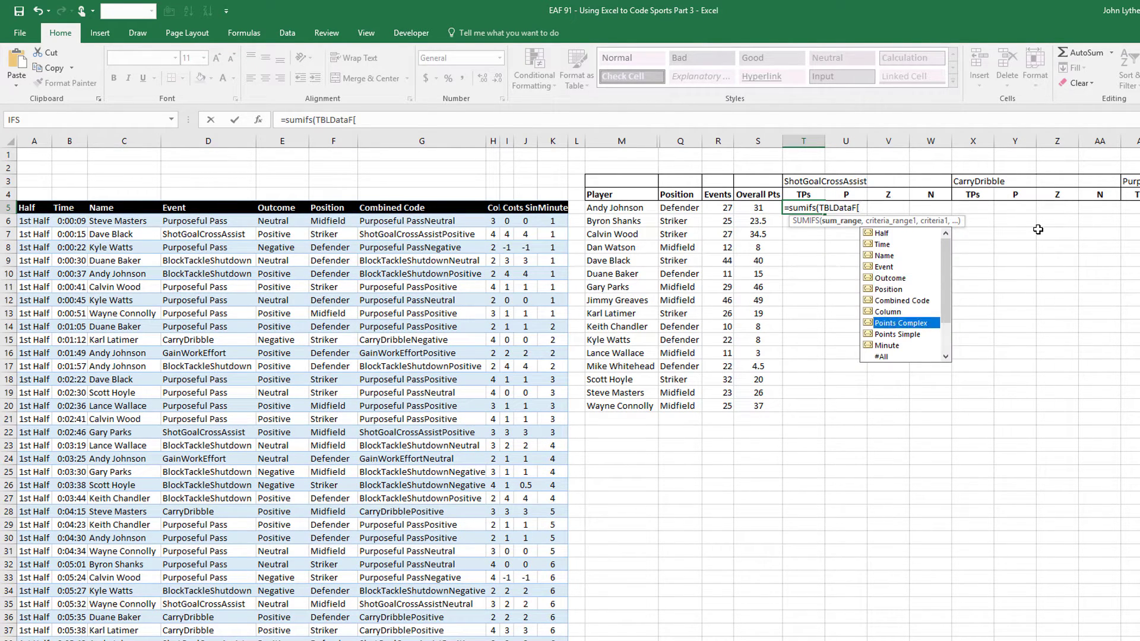
key(Tab)
text(])
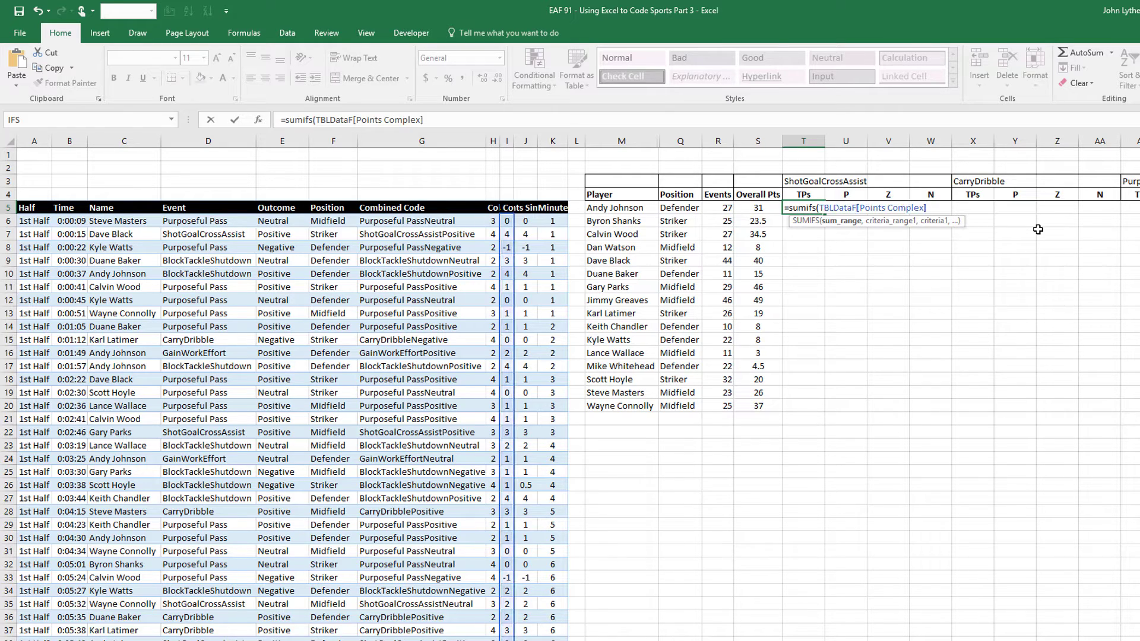
text(,)
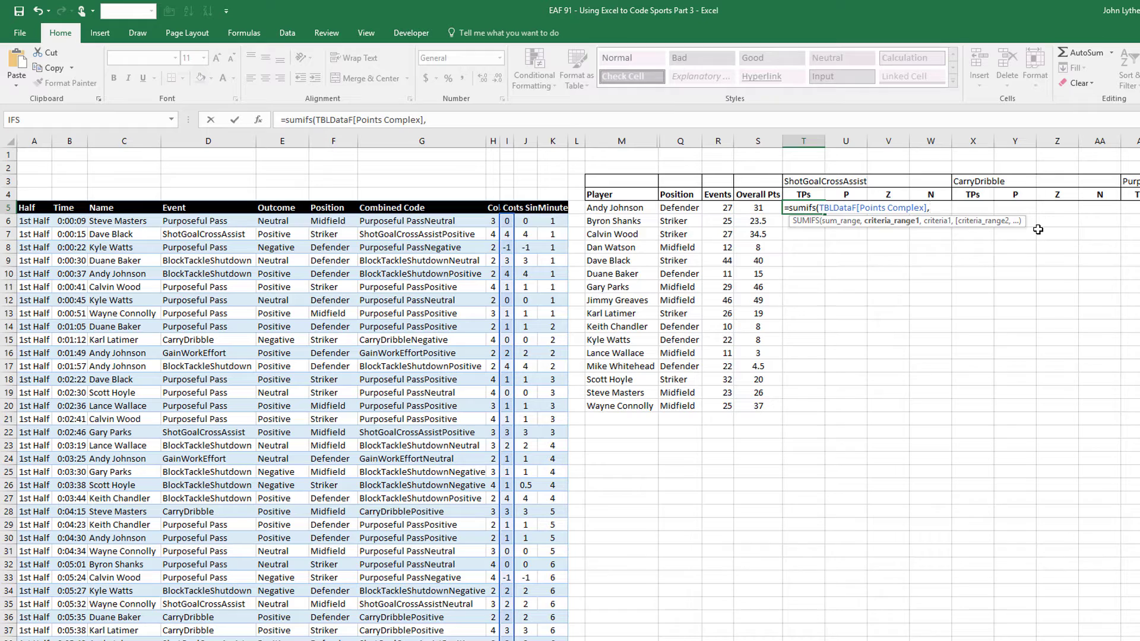
text(TBLDataF)
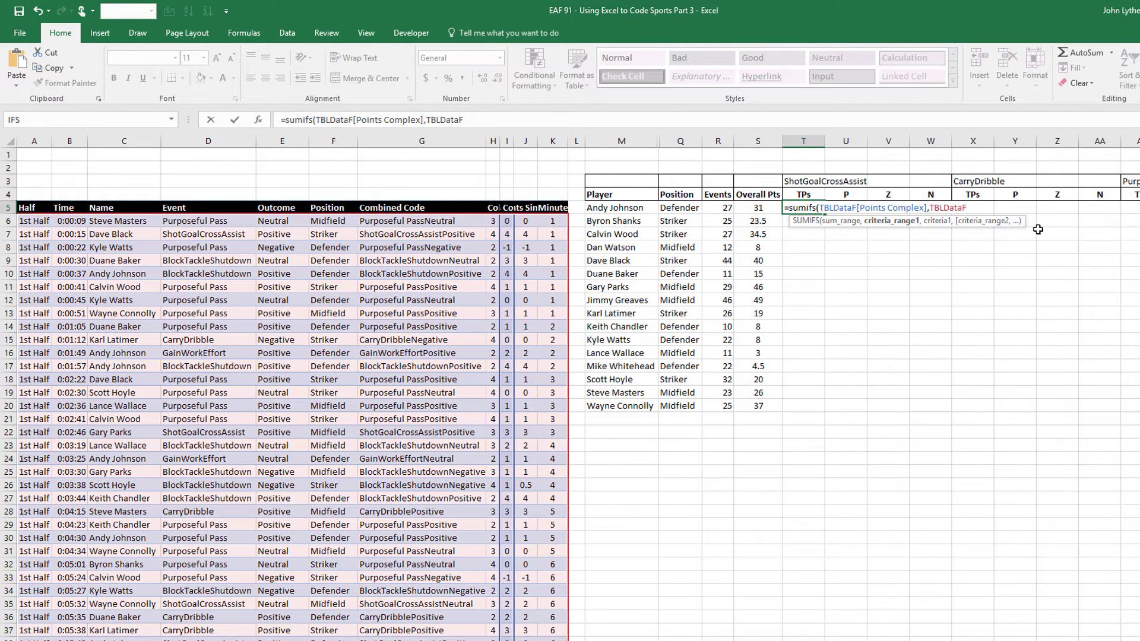
text([)
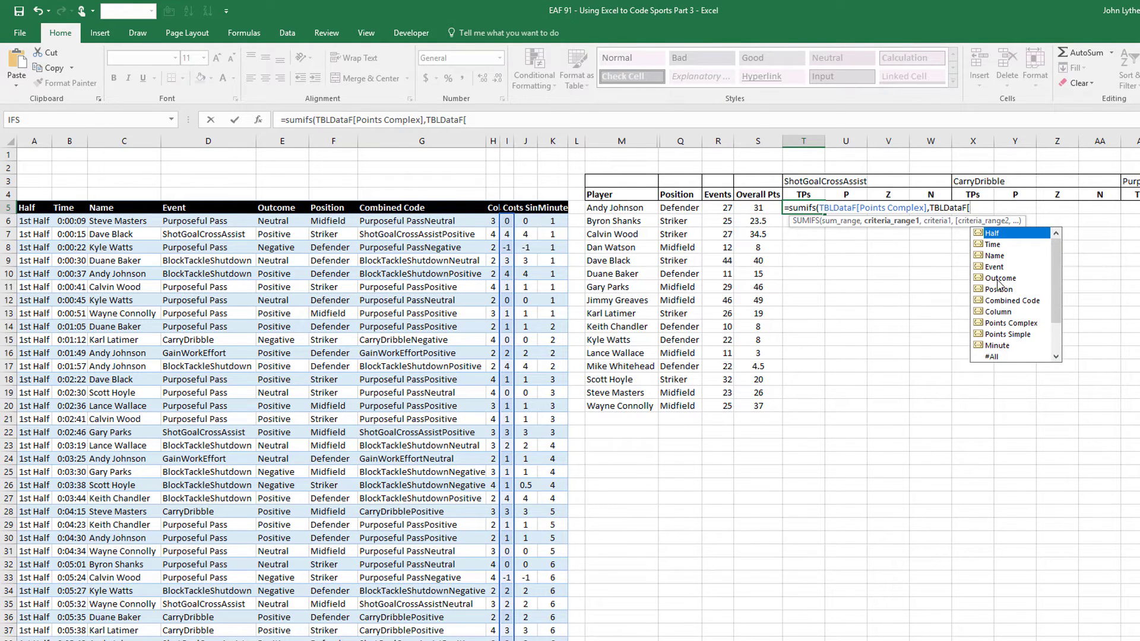
double_click(1001, 254)
text(],)
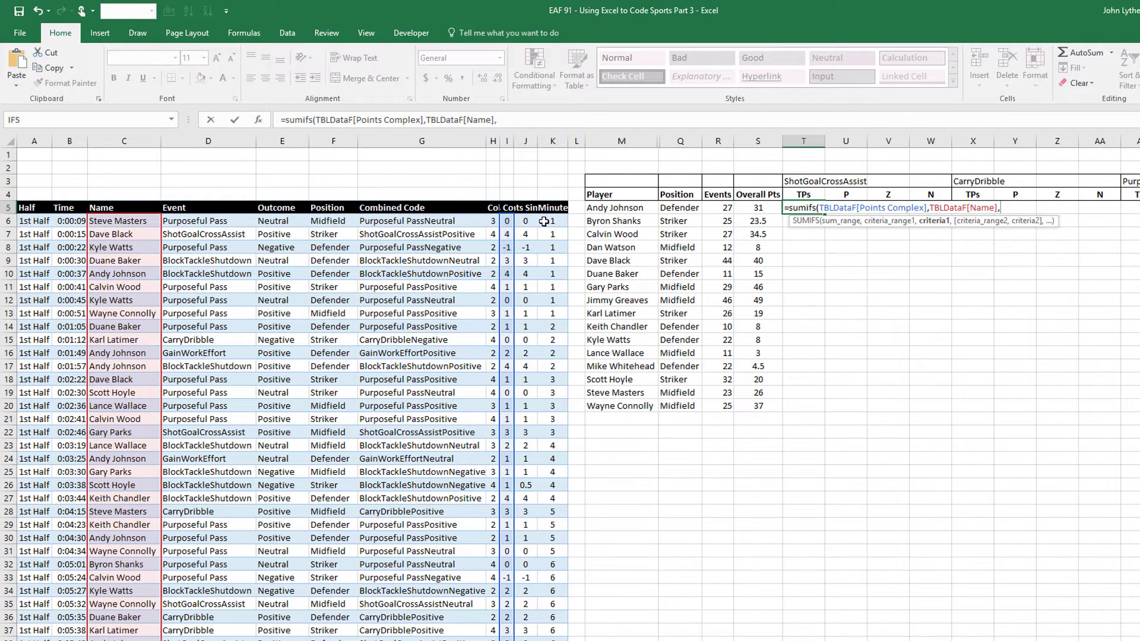
click(592, 208)
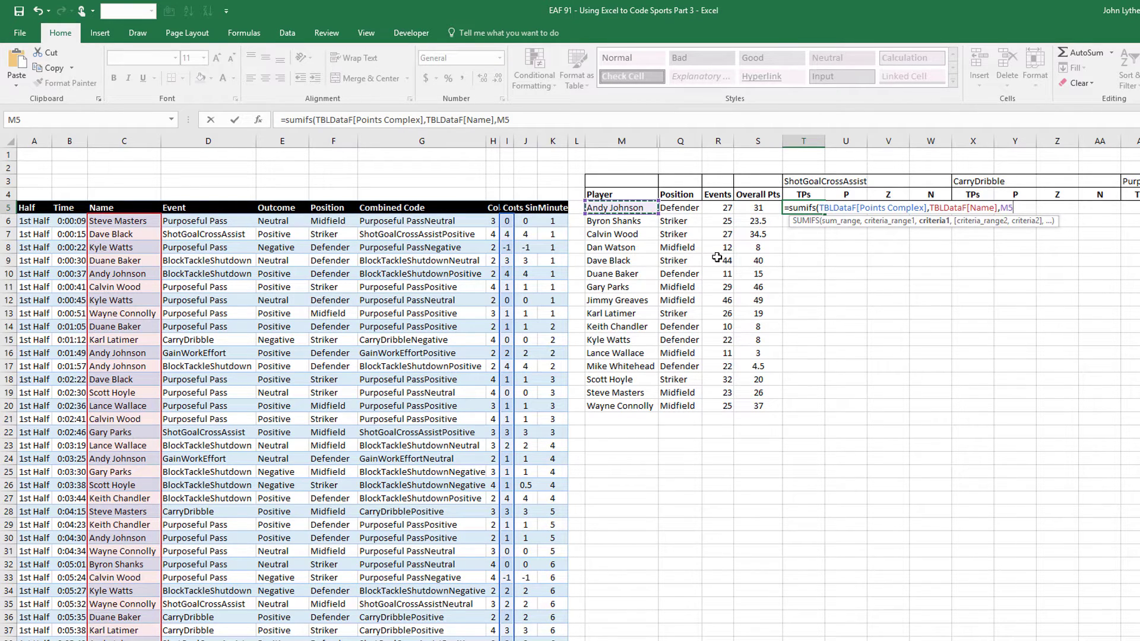
key(F4)
key(F4)
key(F4)
Add TBLDataF[Event] matching $T$3 as the second criterion, completing the SUMIFS showing 4
text(,)
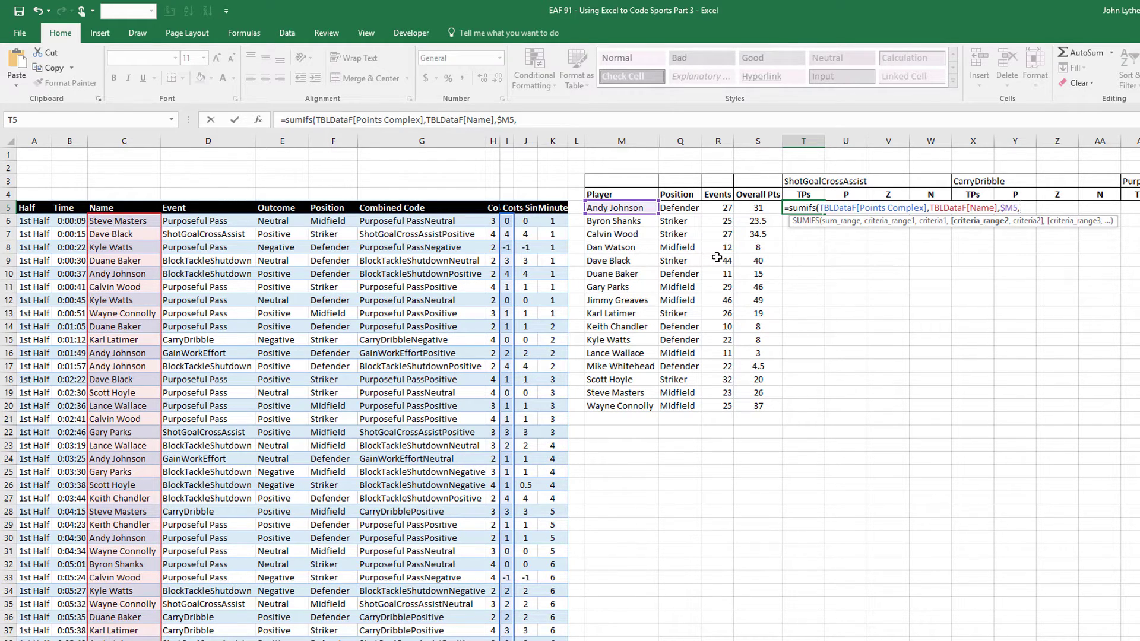
text(tb)
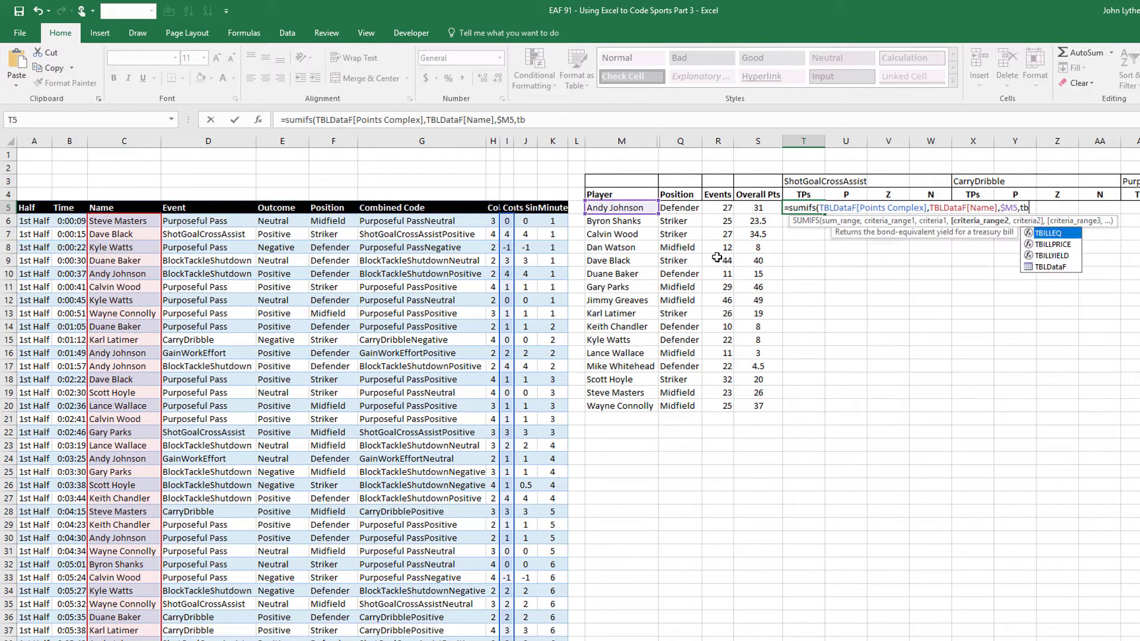
text(l)
key(Tab)
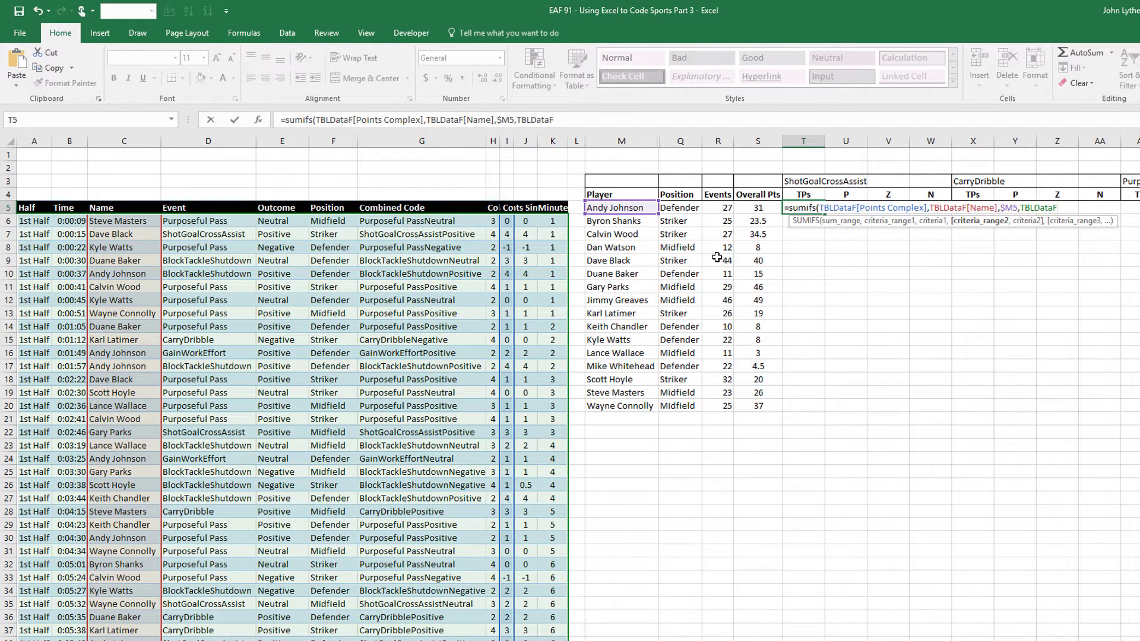
text([)
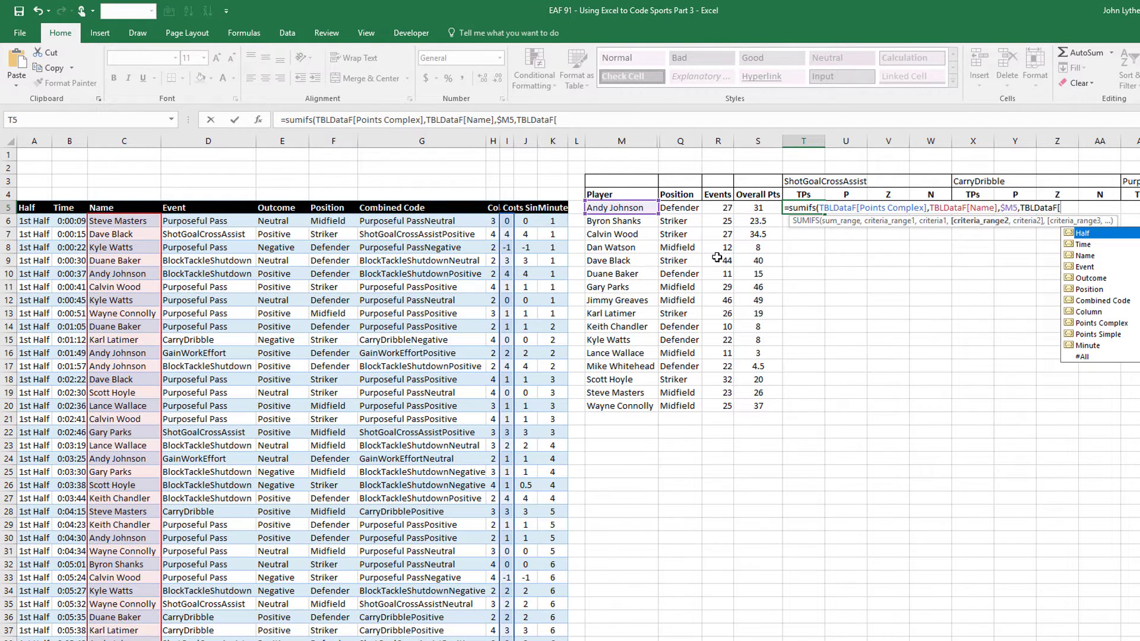
double_click(1080, 269)
text(],)
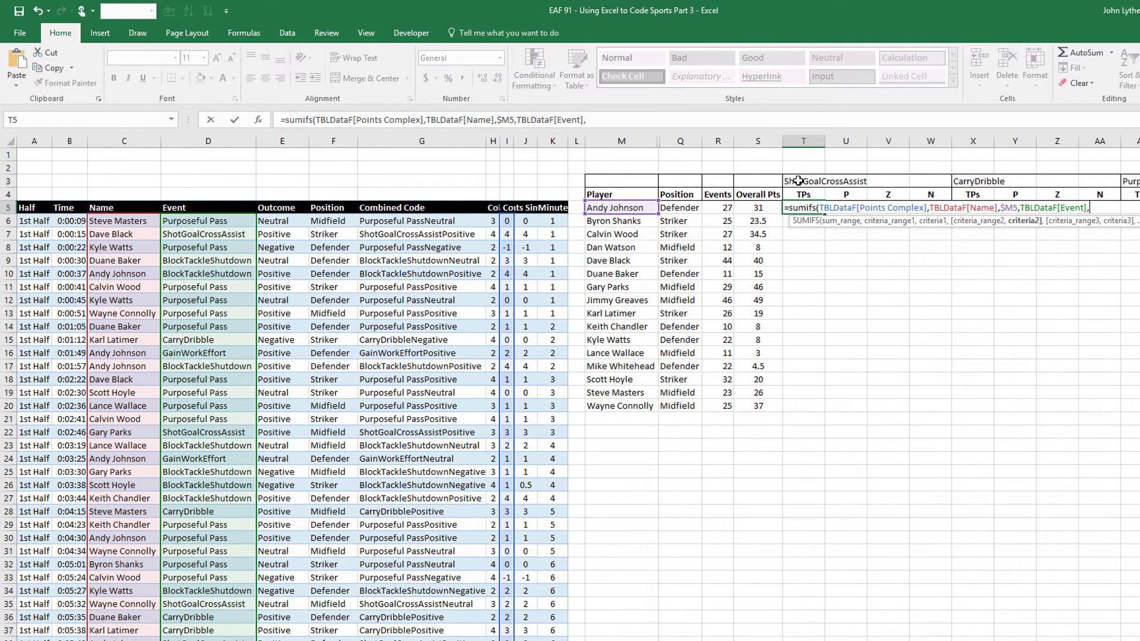
click(797, 181)
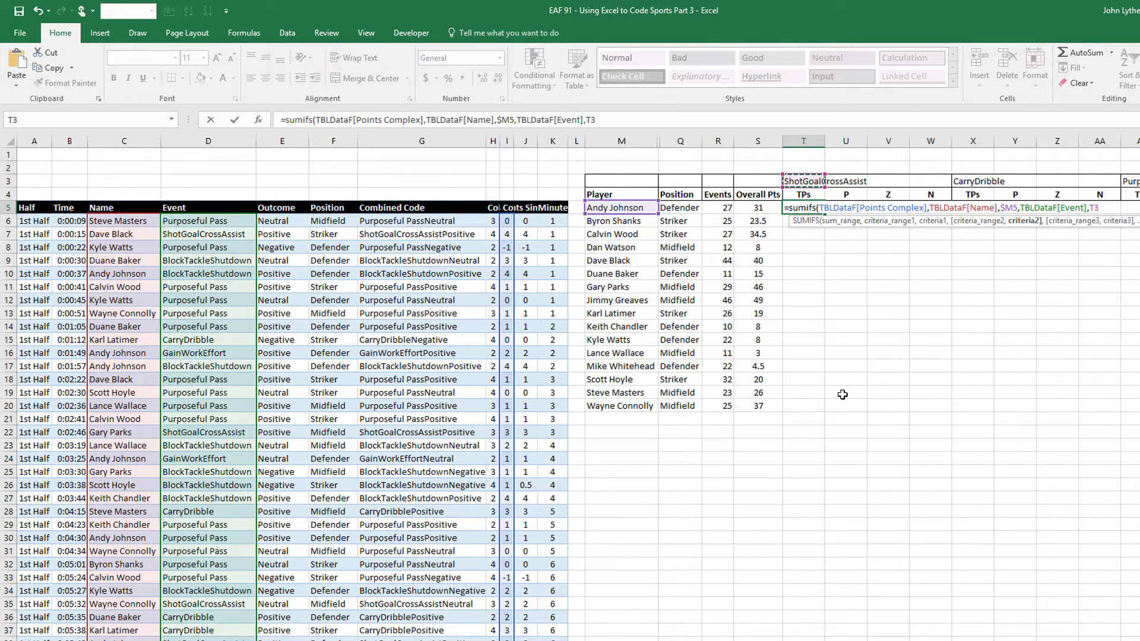
key(F4)
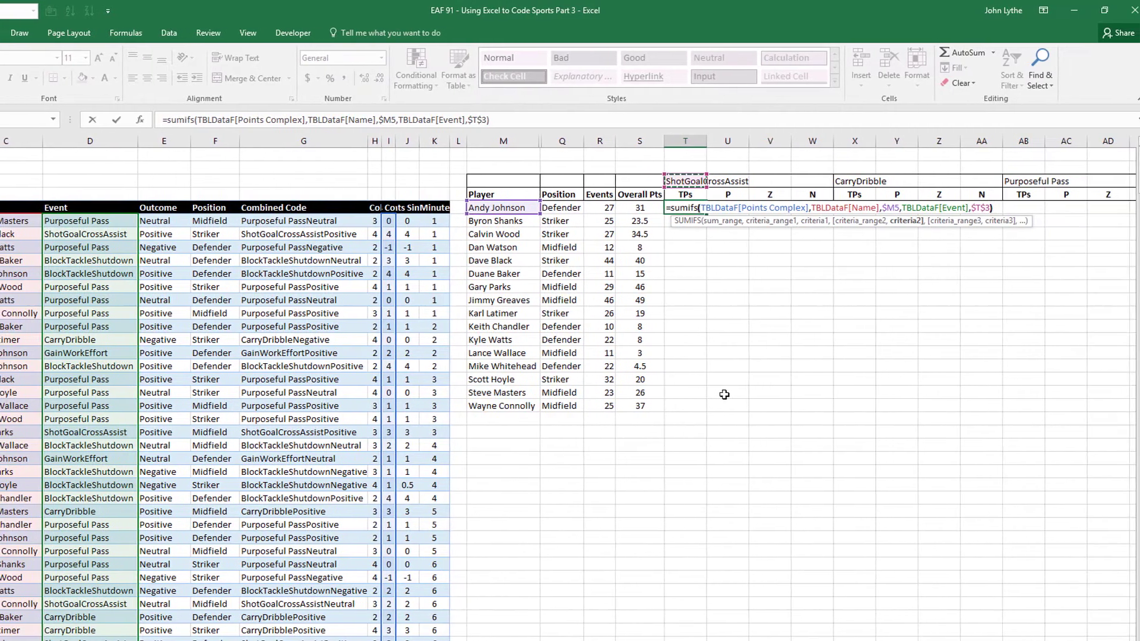
text())
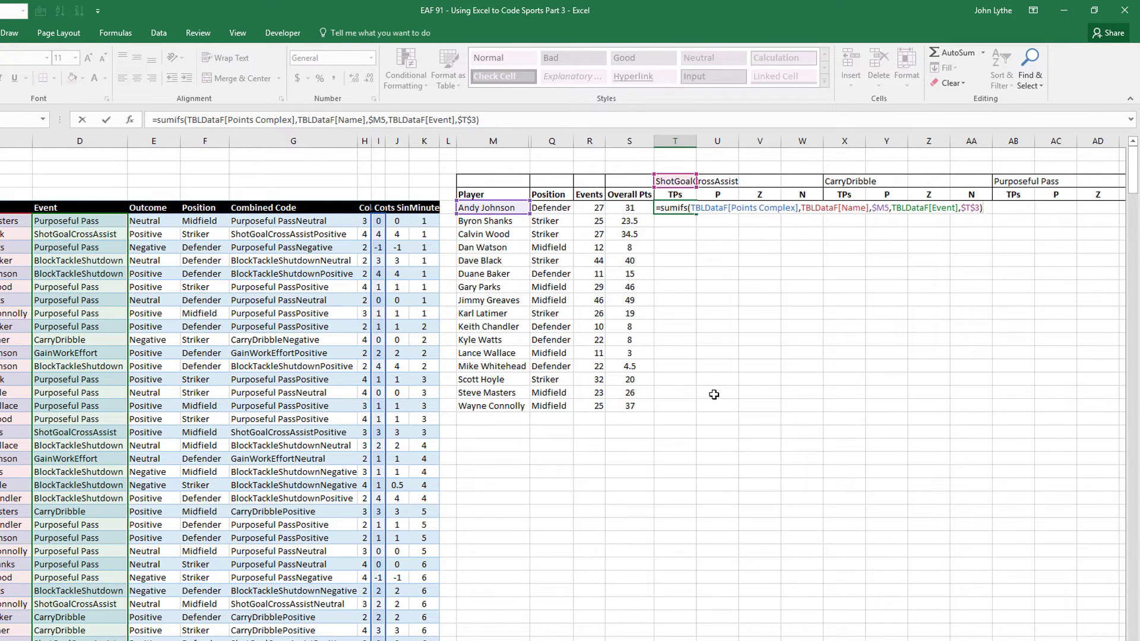
key(Return)
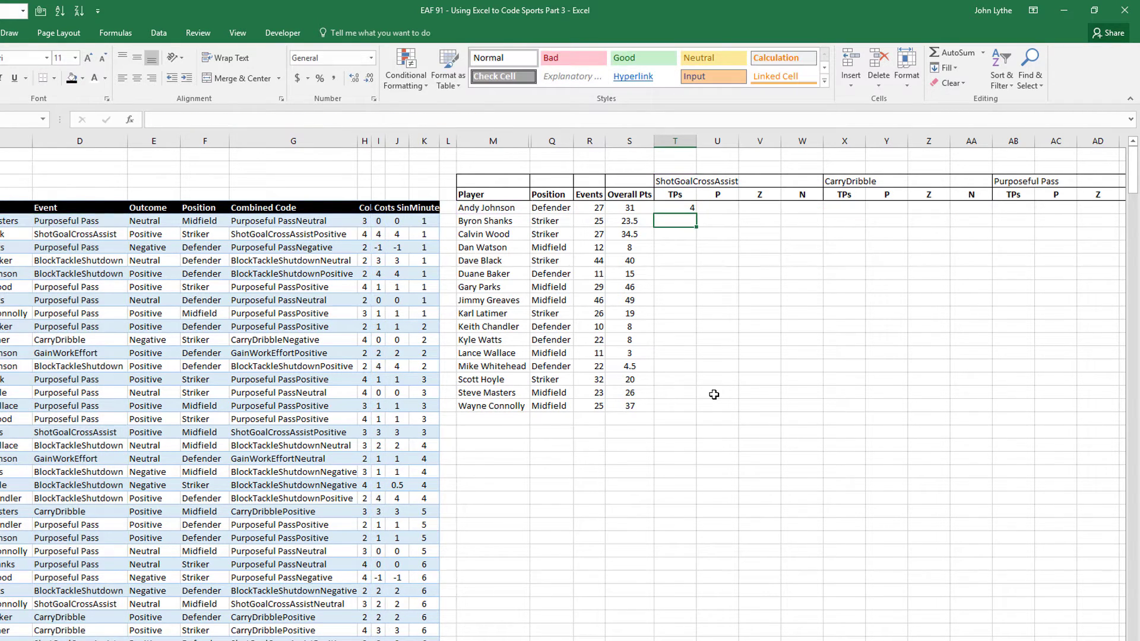
Copy the T5 SUMIFS down to T20, giving totals from 4 to 12
click(683, 208)
double_click(696, 214)
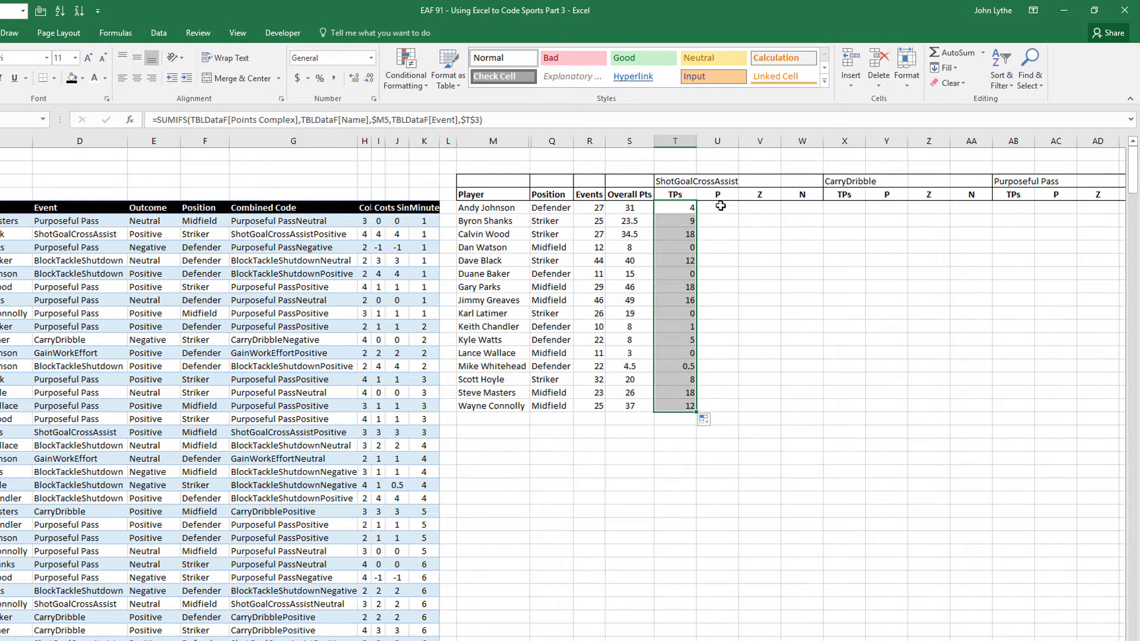
click(719, 207)
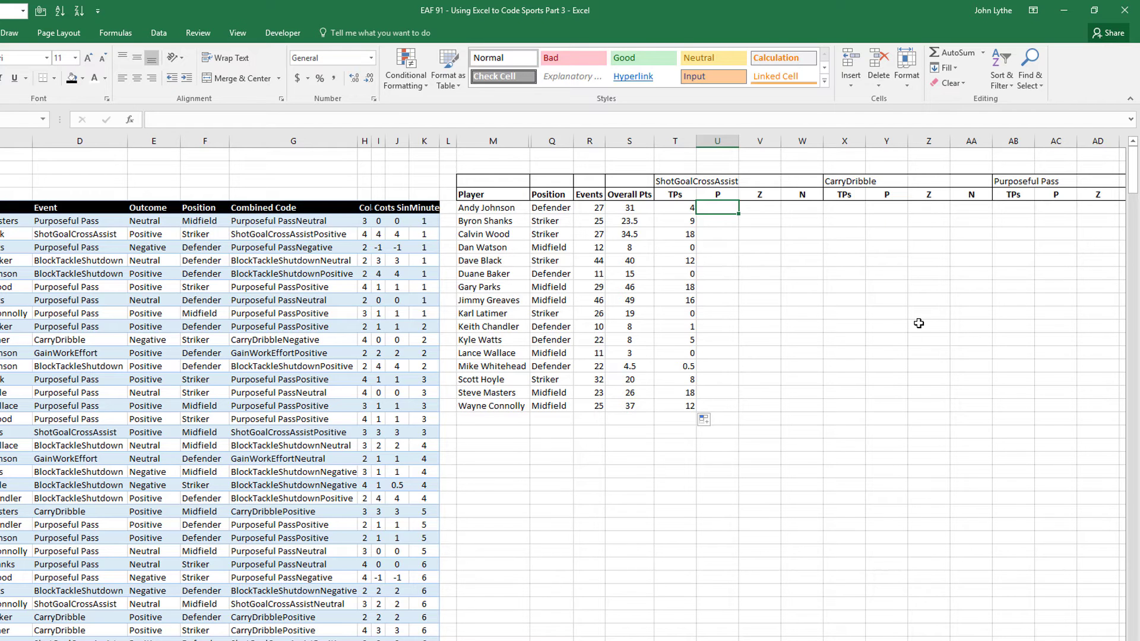
Begin a COUNTIFS in U5 with TBLDataF[Name] matching $M5
text(=)
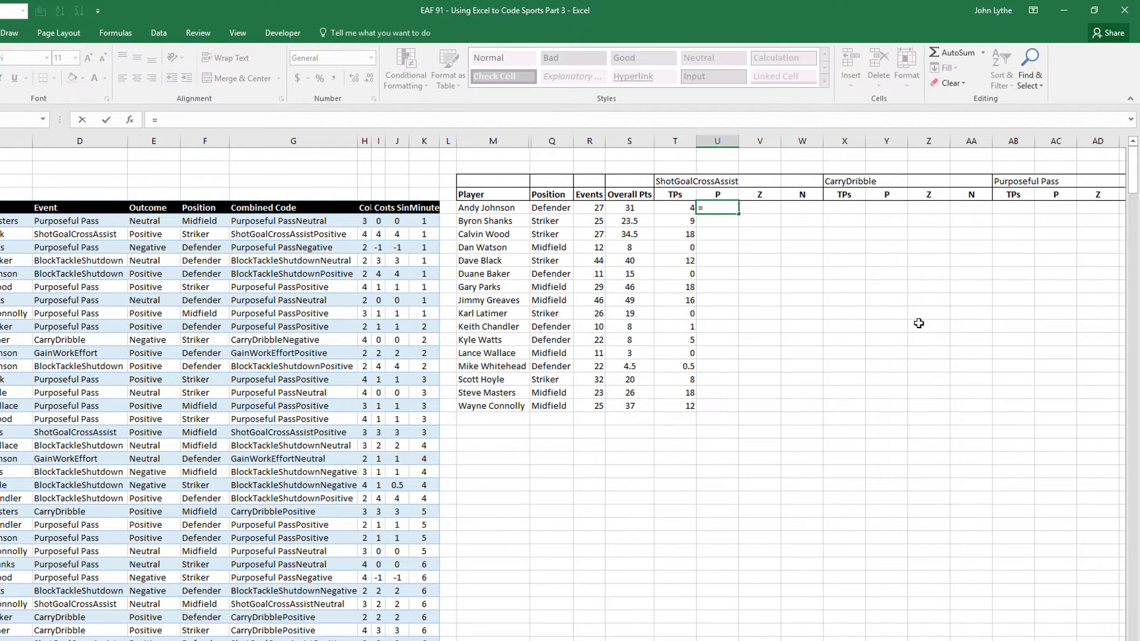
text(co)
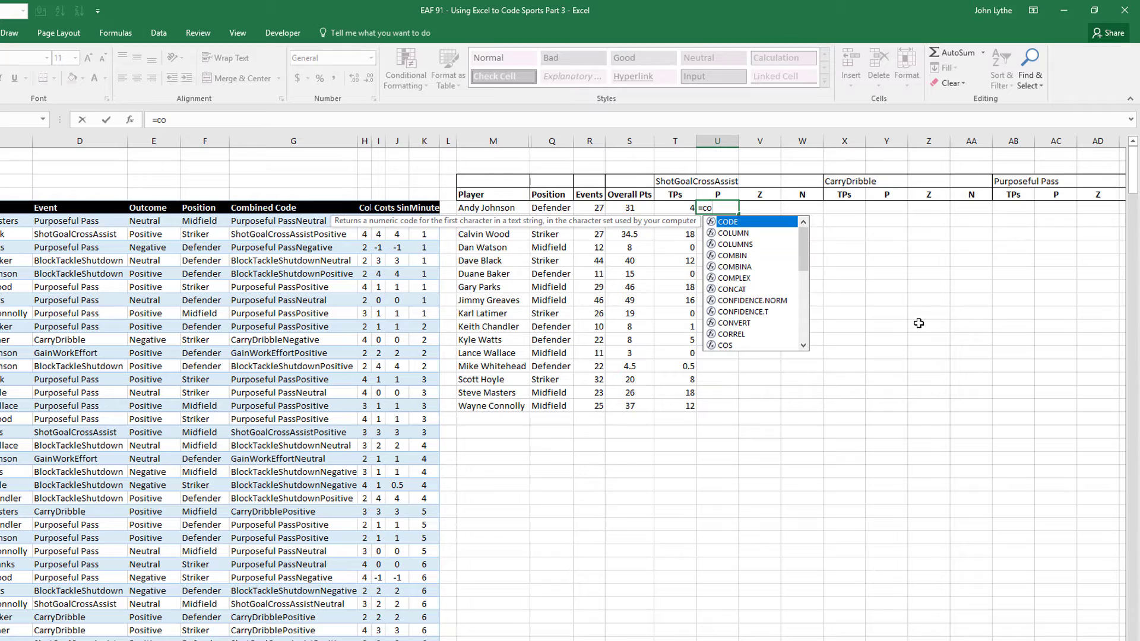
text(u)
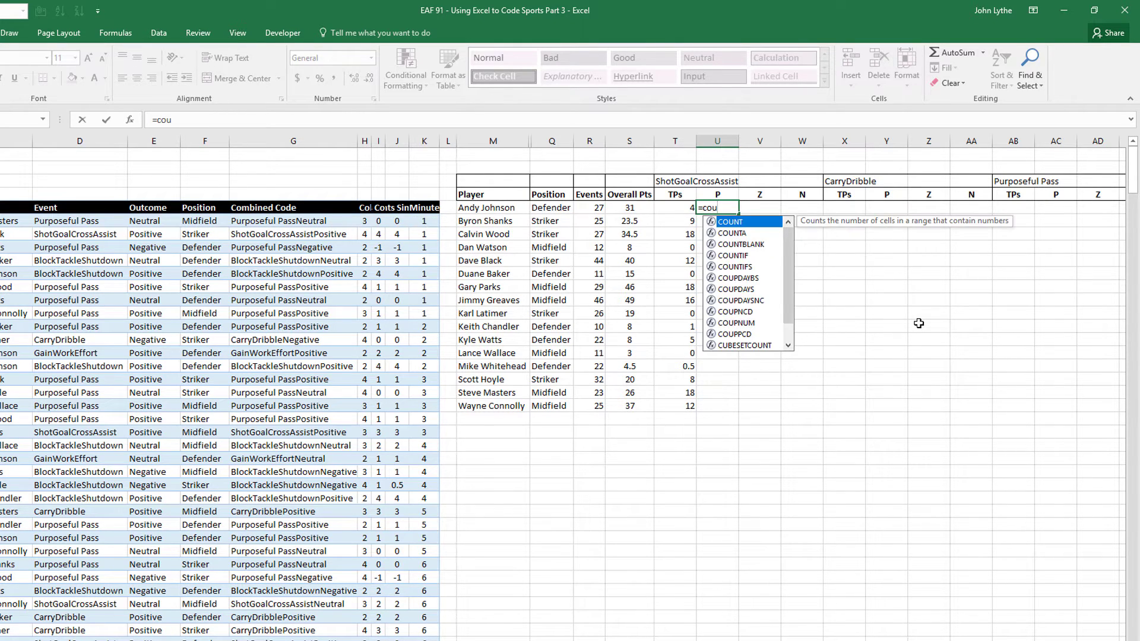
text(ntif)
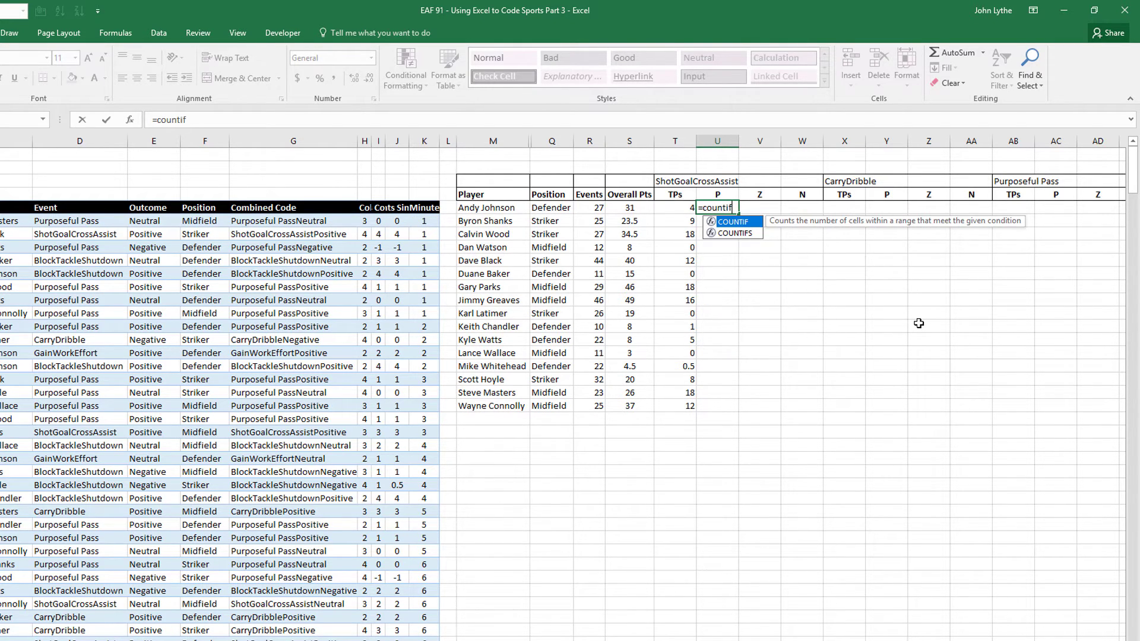
text(s()
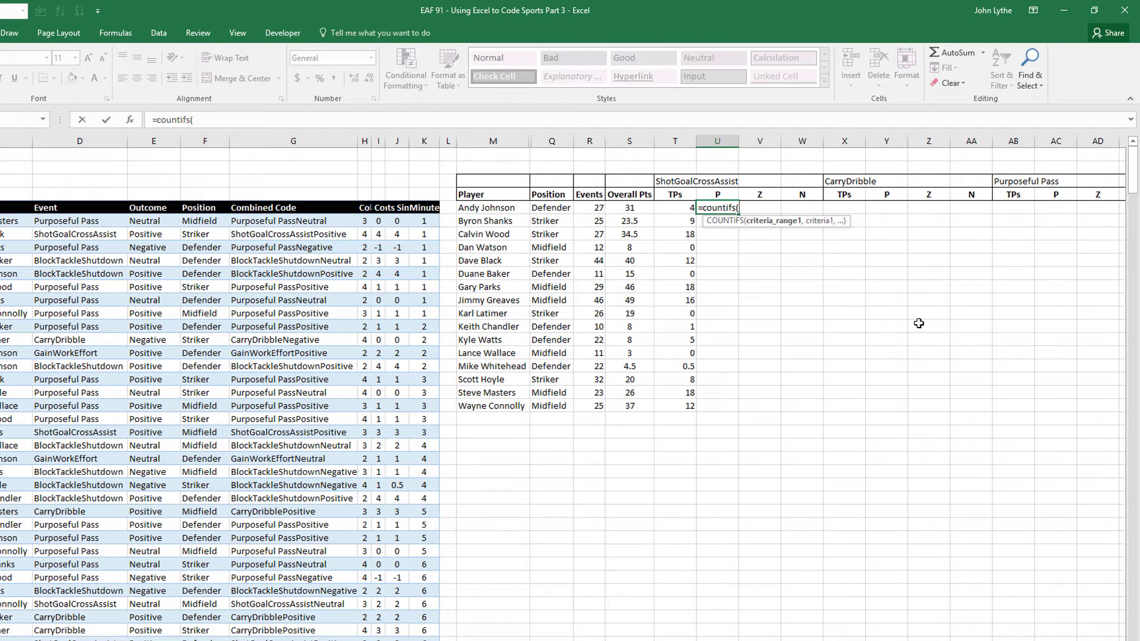
text(TBLDataF)
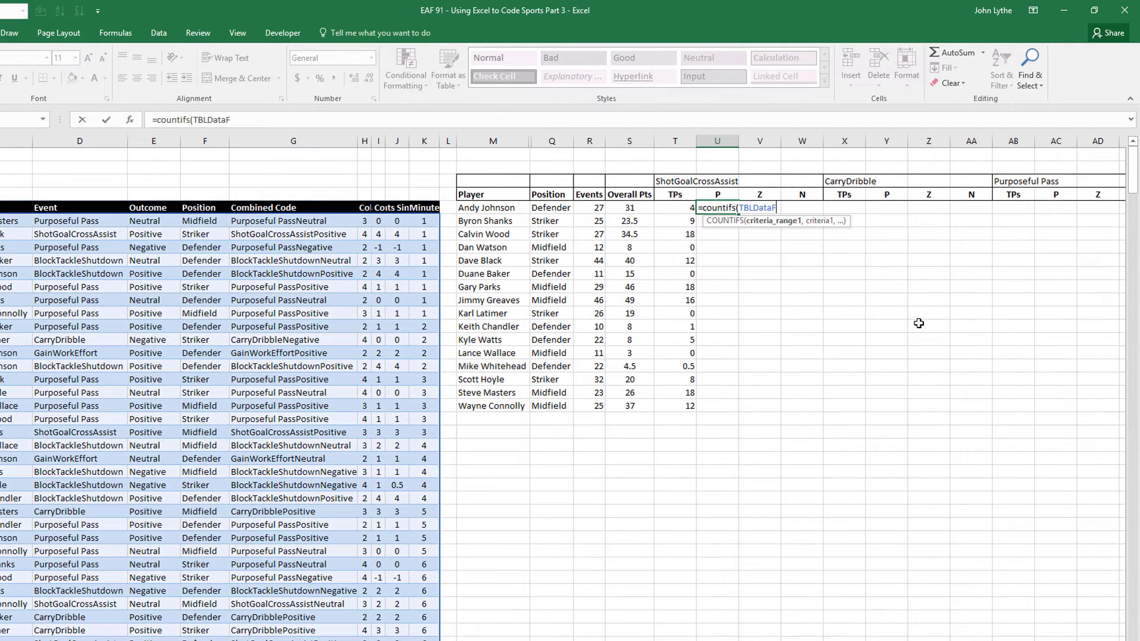
text([)
key(Down)
key(Down)
key(Tab)
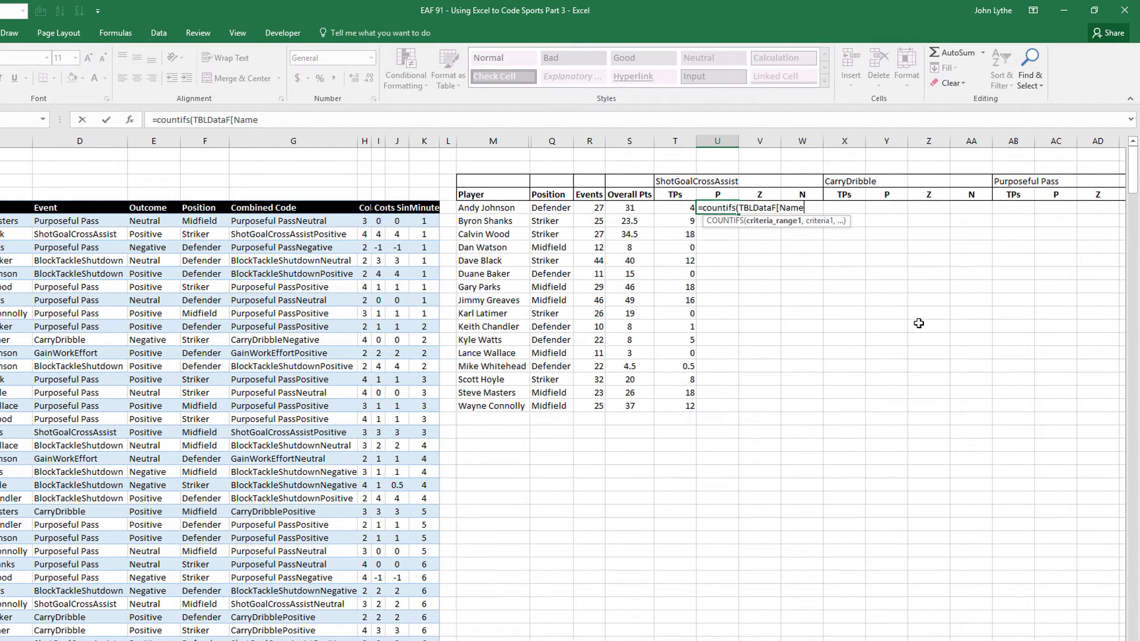
text(],)
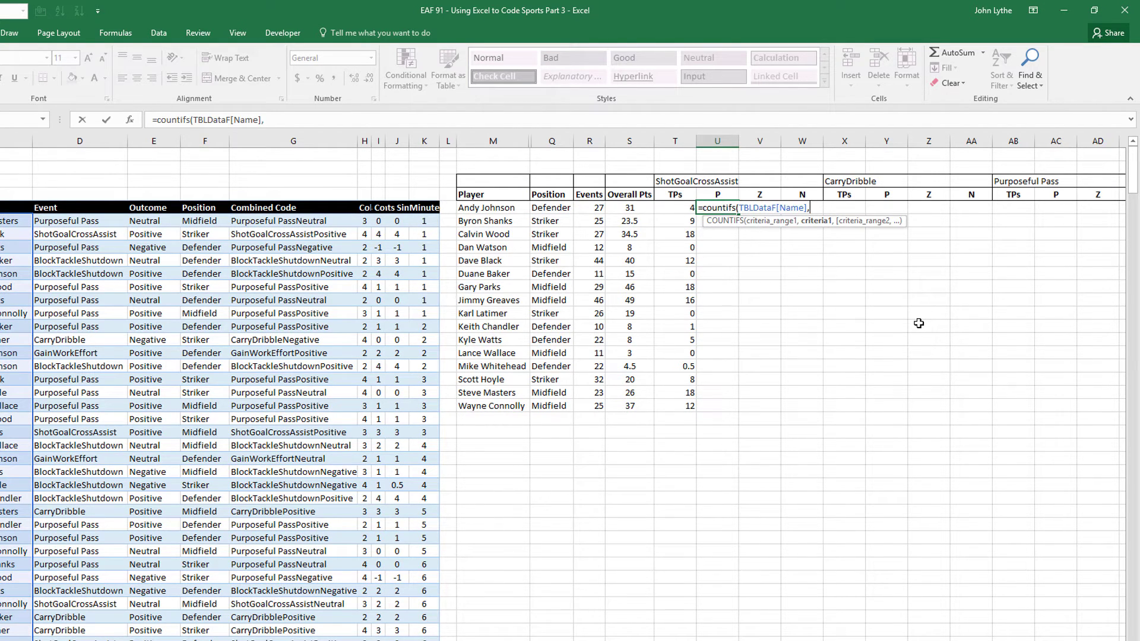
click(469, 207)
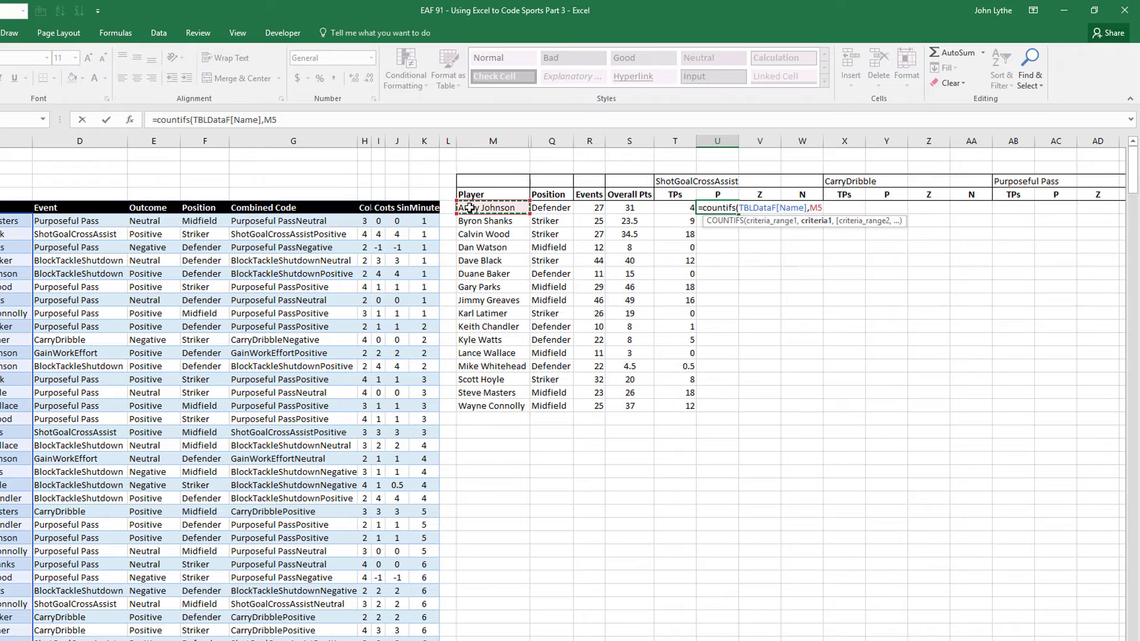
key(F4)
key(F4)
key(F4)
Add TBLDataF[Event] matching $T$3 and TBLDataF[Outcome] equal to "Positive" as criteria
text(,TBLDataF)
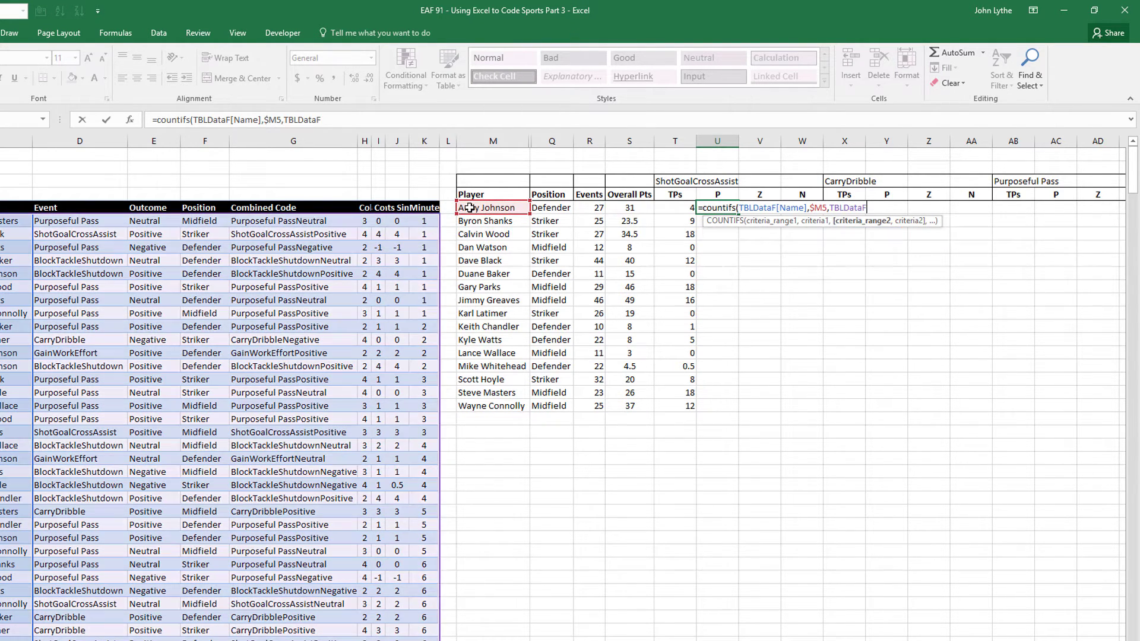
text([)
key(Down)
key(Down)
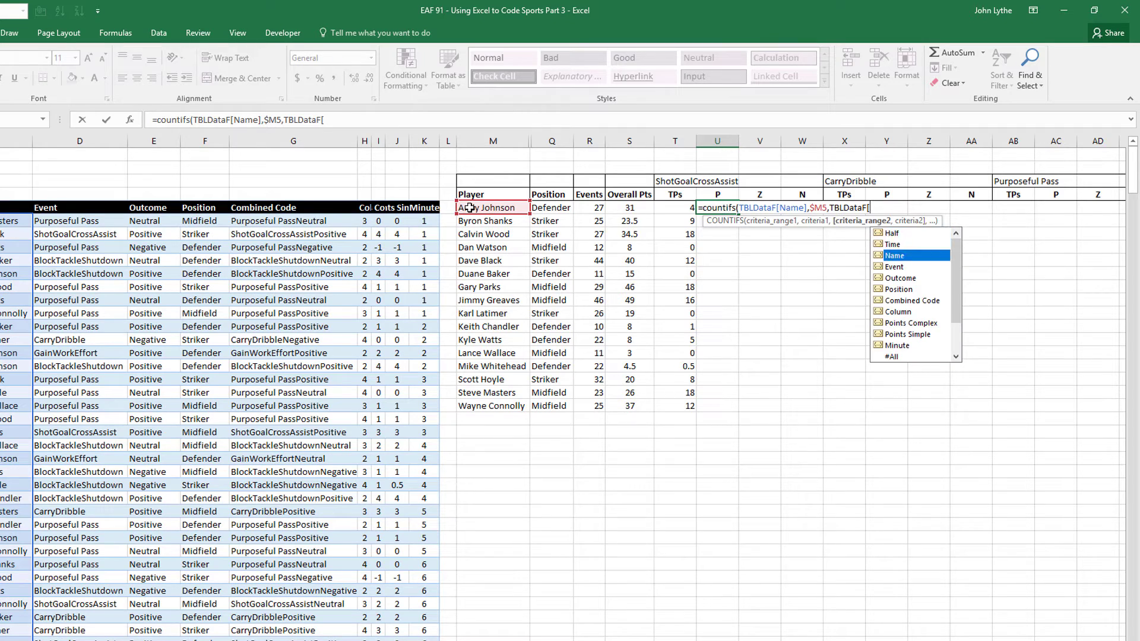
key(Tab)
text(],)
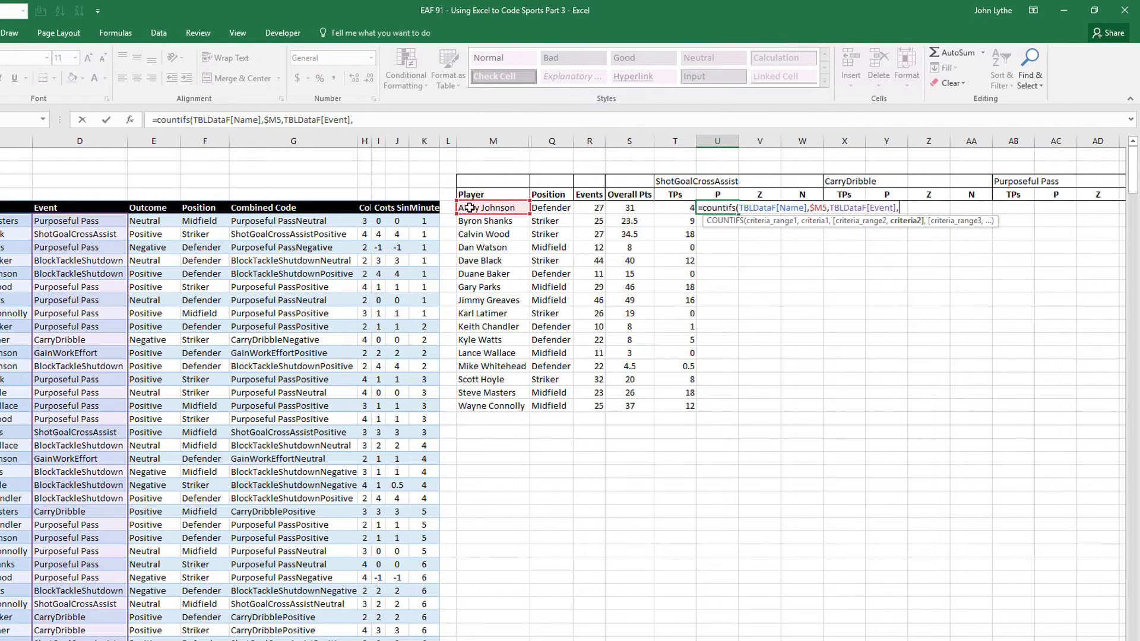
click(658, 182)
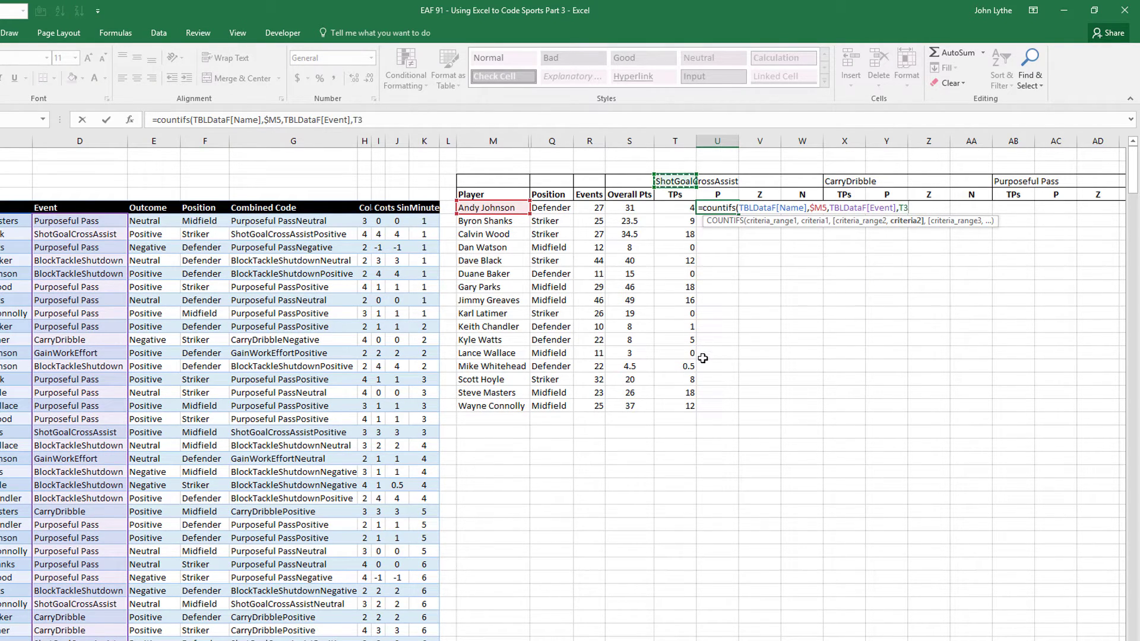
key(F4)
text(,)
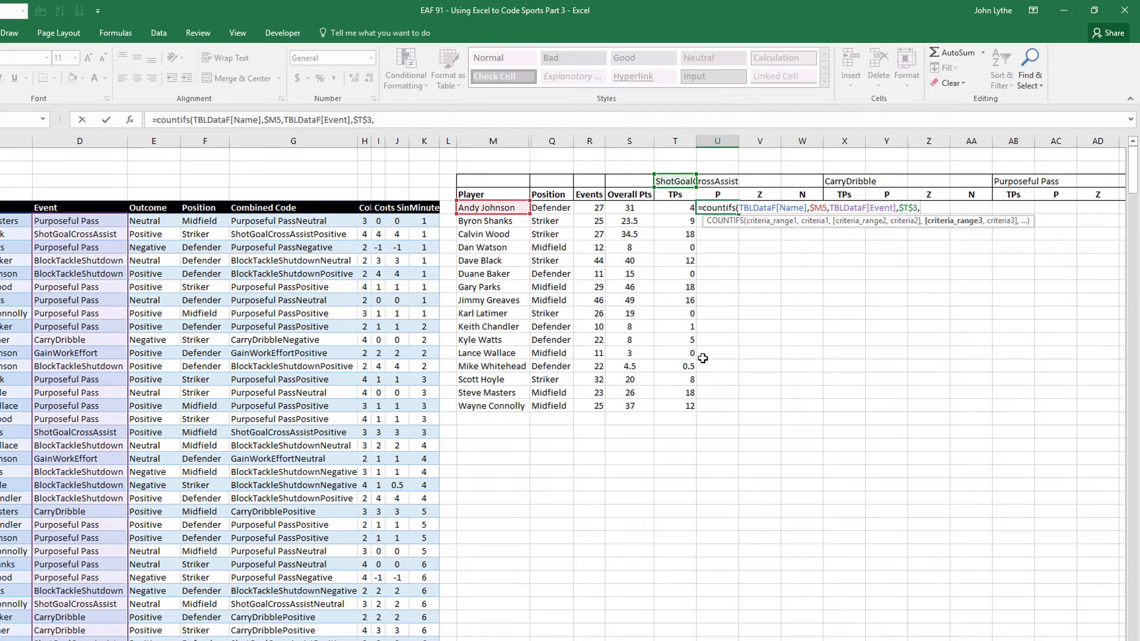
text(TBLDataF[)
double_click(996, 284)
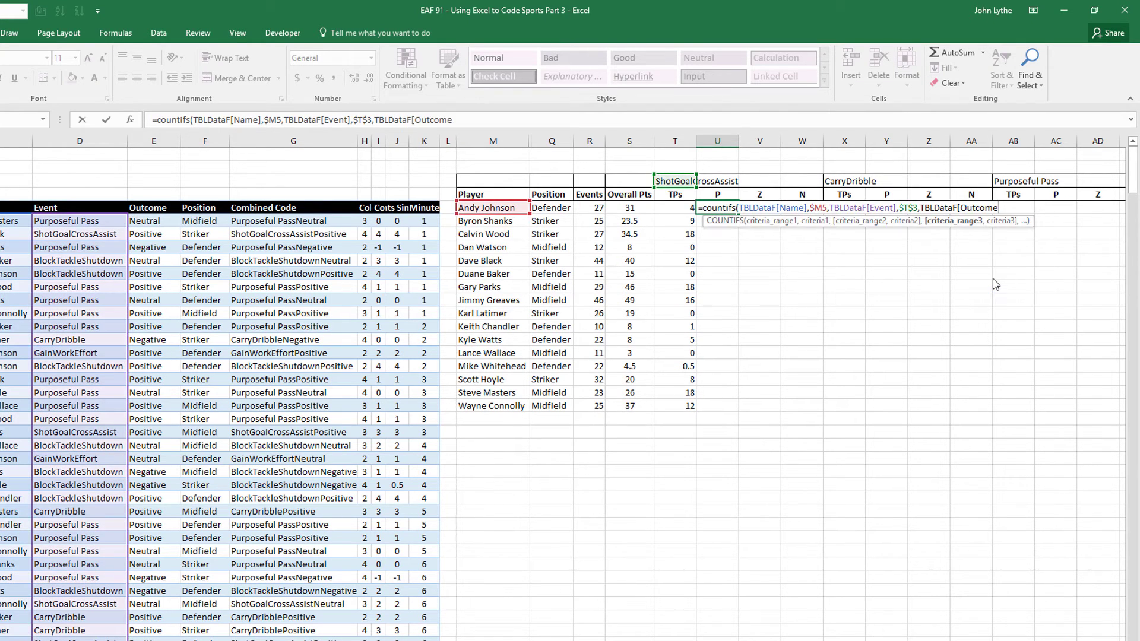
text(],)
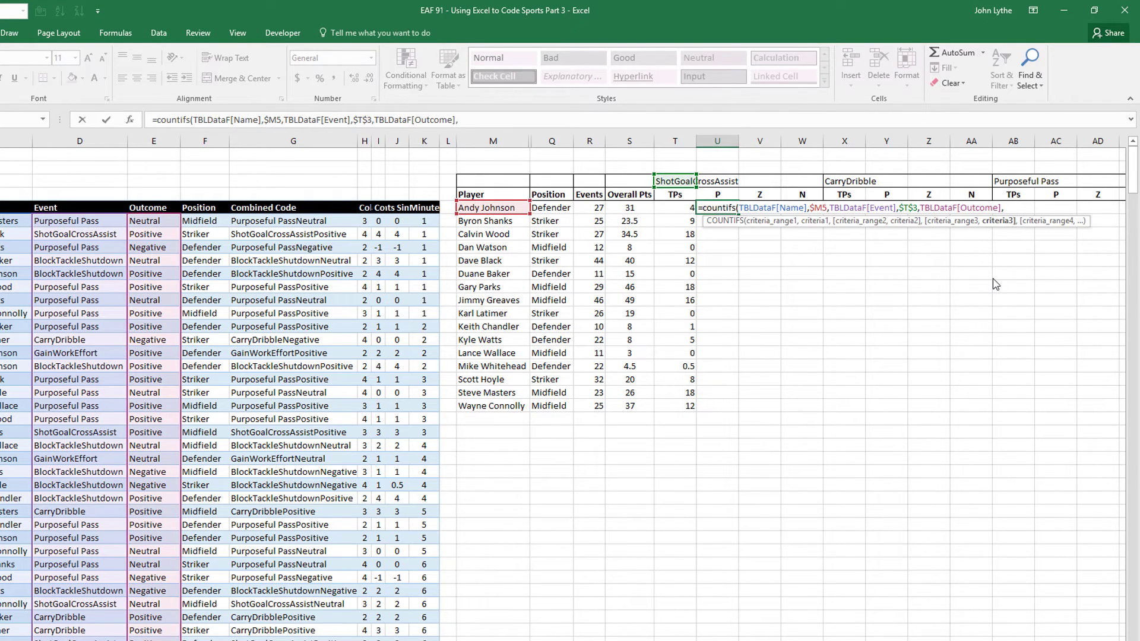
text("Positive"))
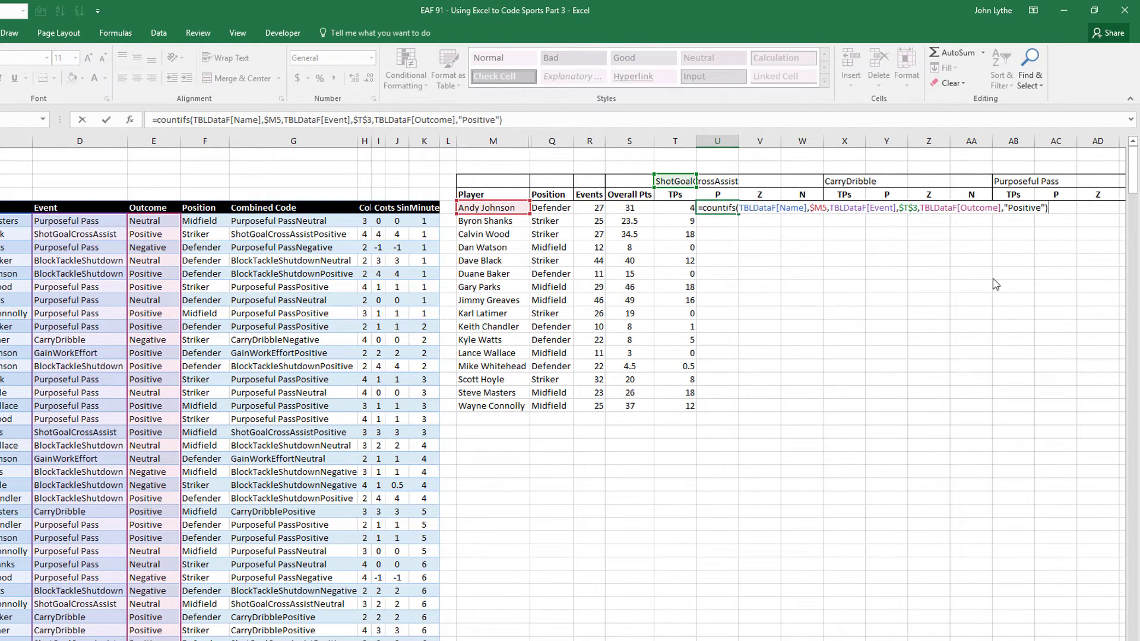
Commit the U5 COUNTIFS and copy it into V5 and W5
key(Return)
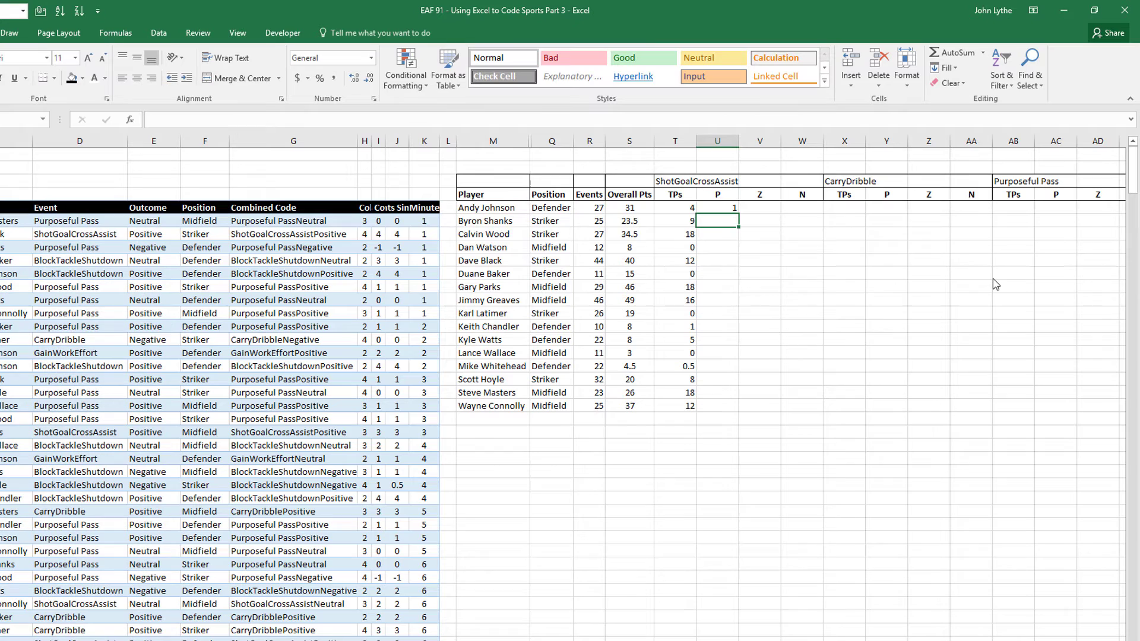
click(725, 206)
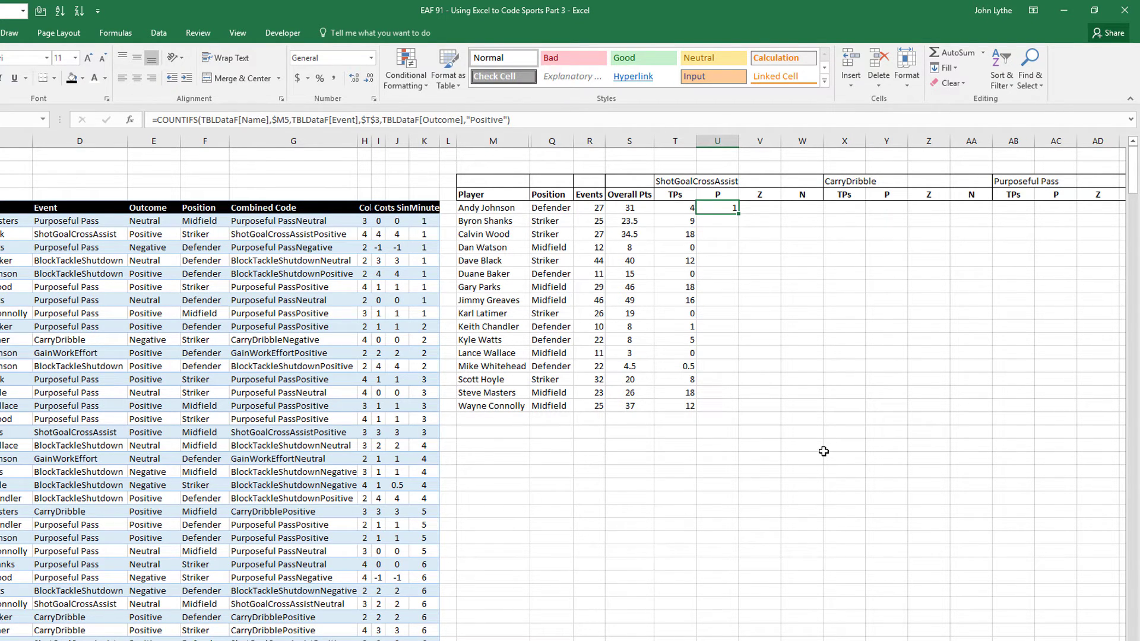
key(ctrl+c)
click(757, 209)
key(ctrl+v)
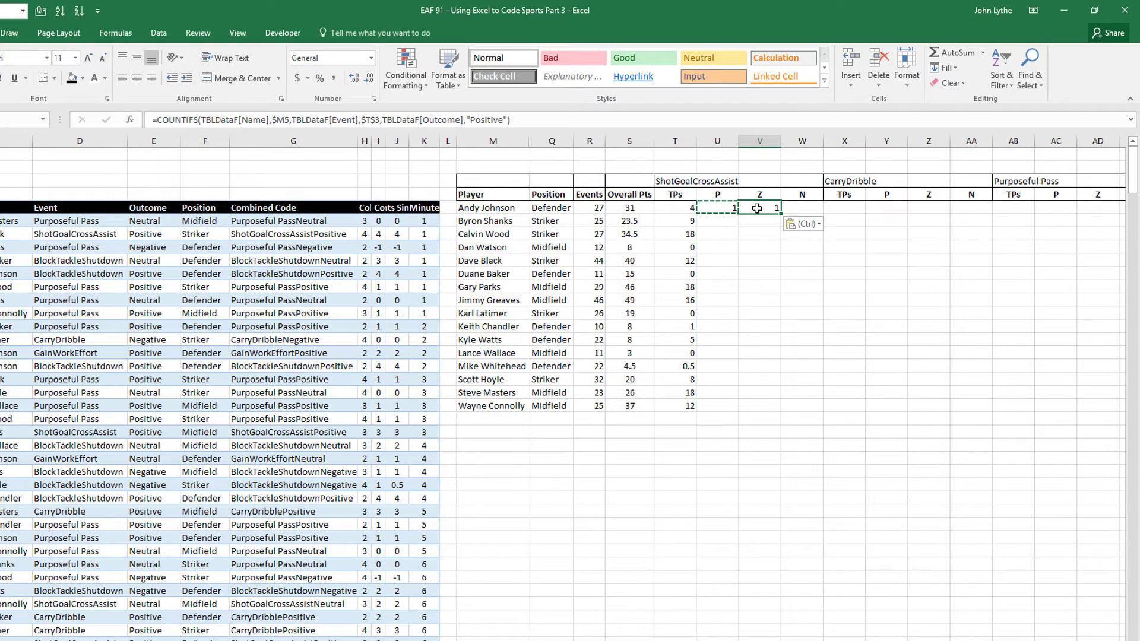
click(805, 211)
key(ctrl+v)
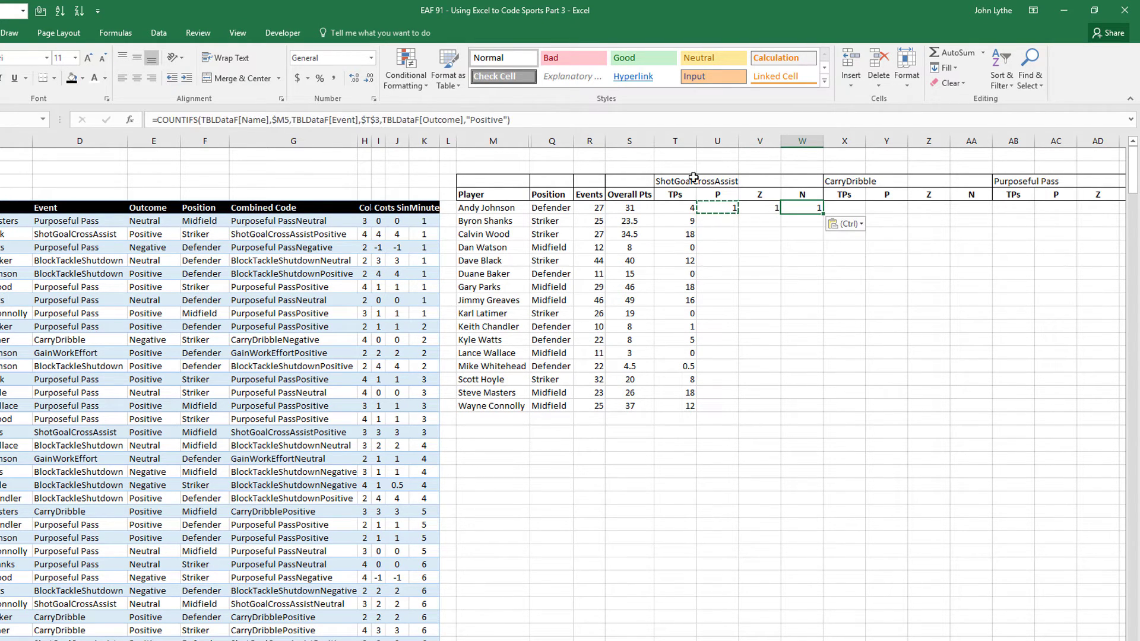
Change the outcome criterion to "Neutral" in V5 and "Negative" in W5
click(765, 211)
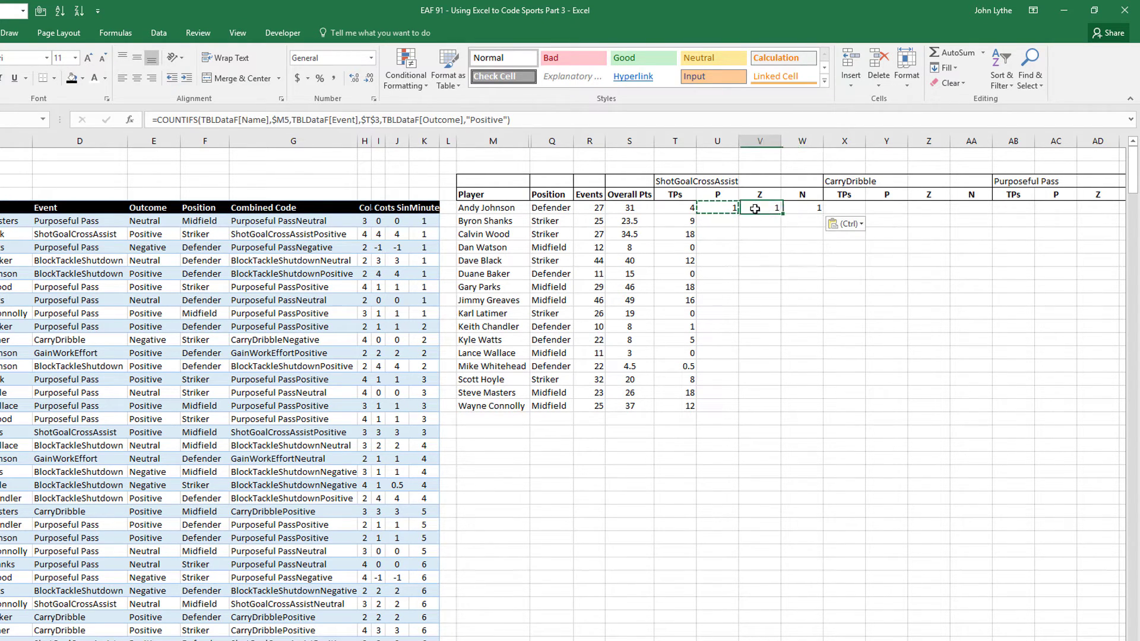
double_click(486, 119)
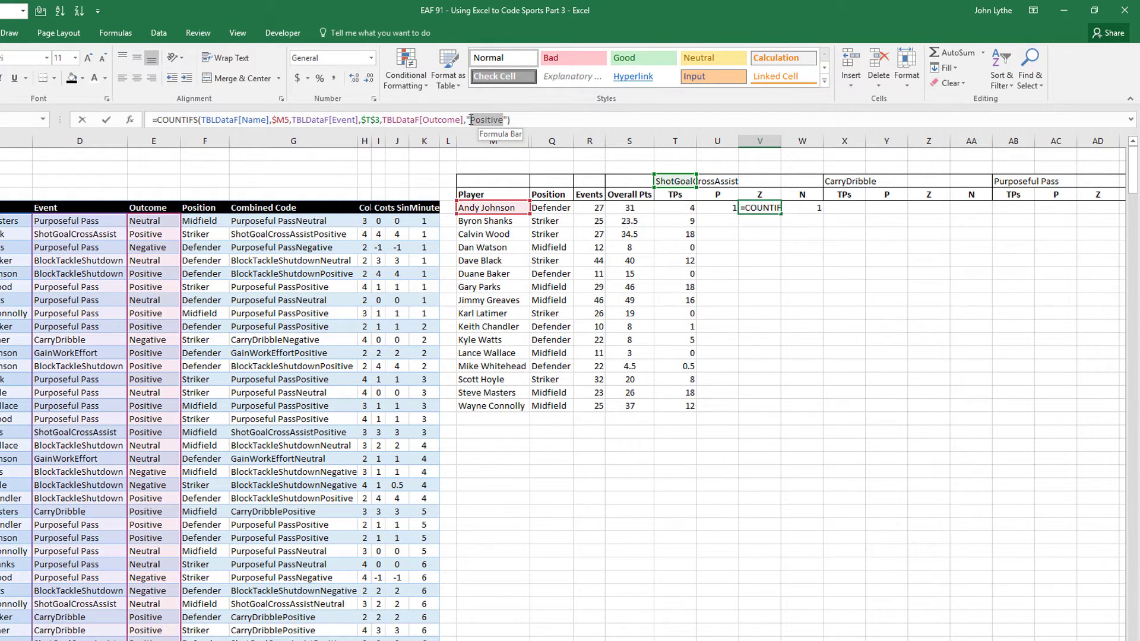
text(Neutra)
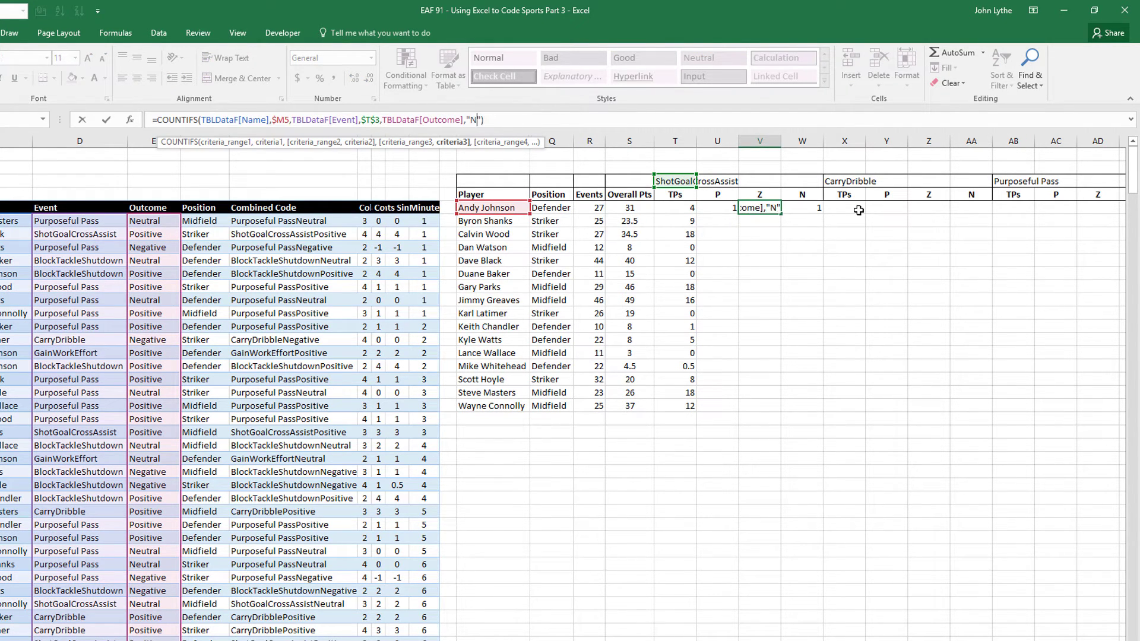
text(l)
key(Return)
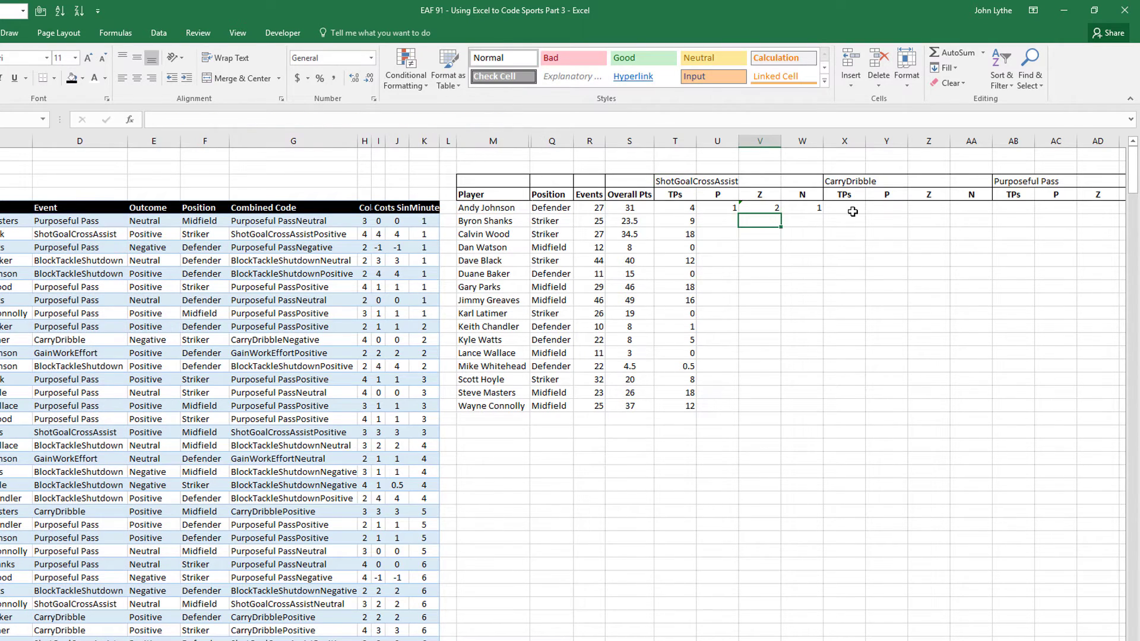
click(805, 210)
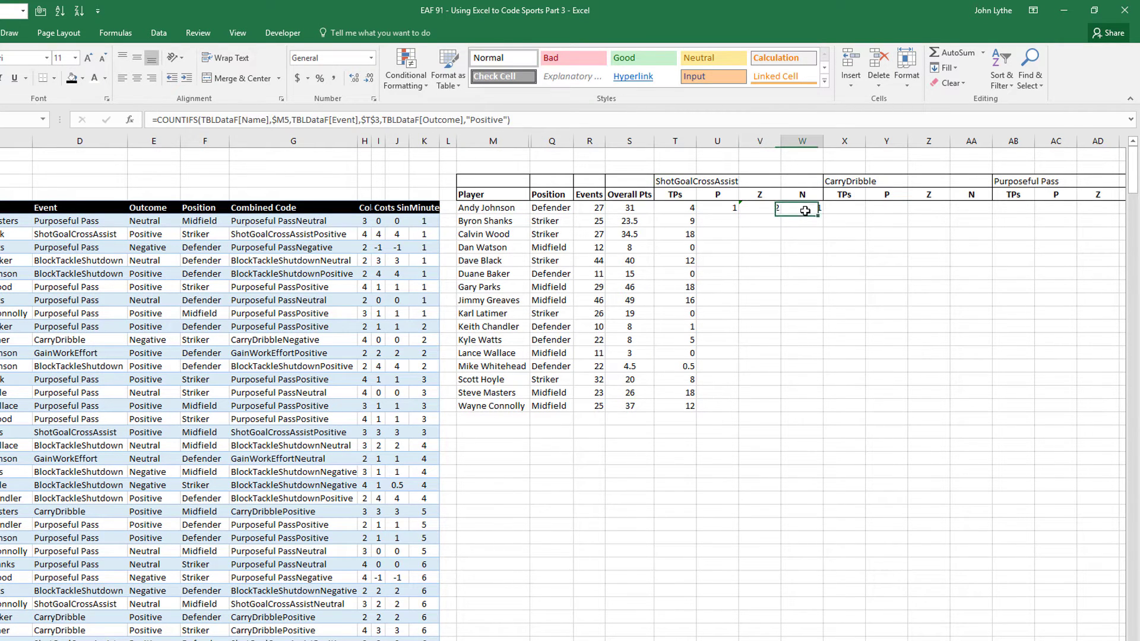
click(499, 119)
key(shift+Left)
key(shift+Left)
key(shift+Left)
key(shift+Left)
key(shift+Left)
key(shift+Left)
key(shift+Left)
key(shift+Left)
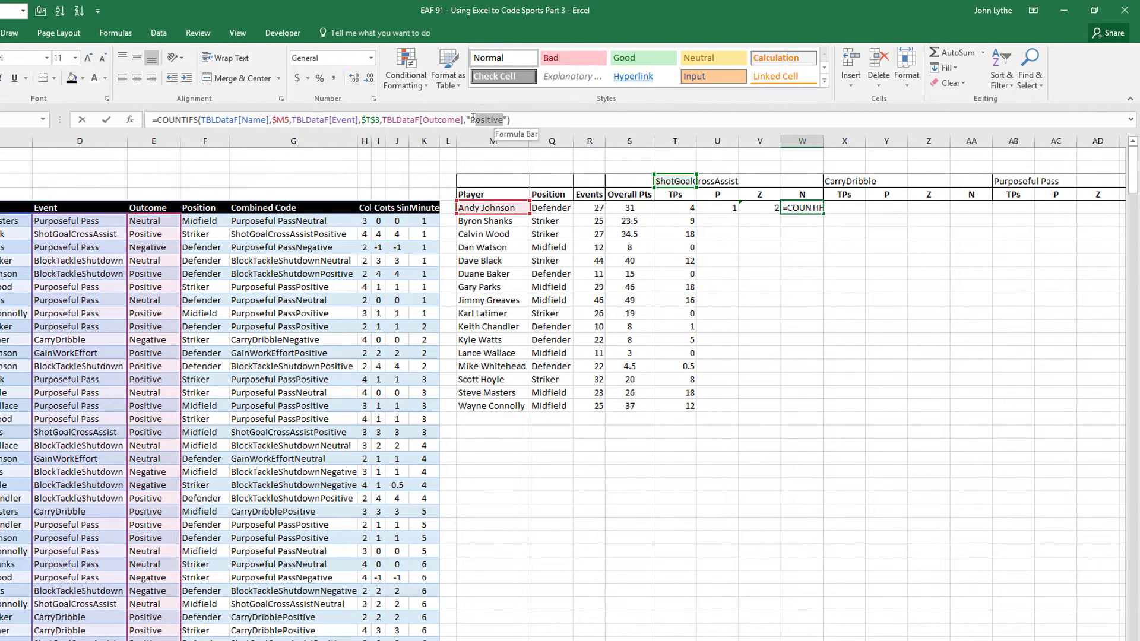
text(Negative)
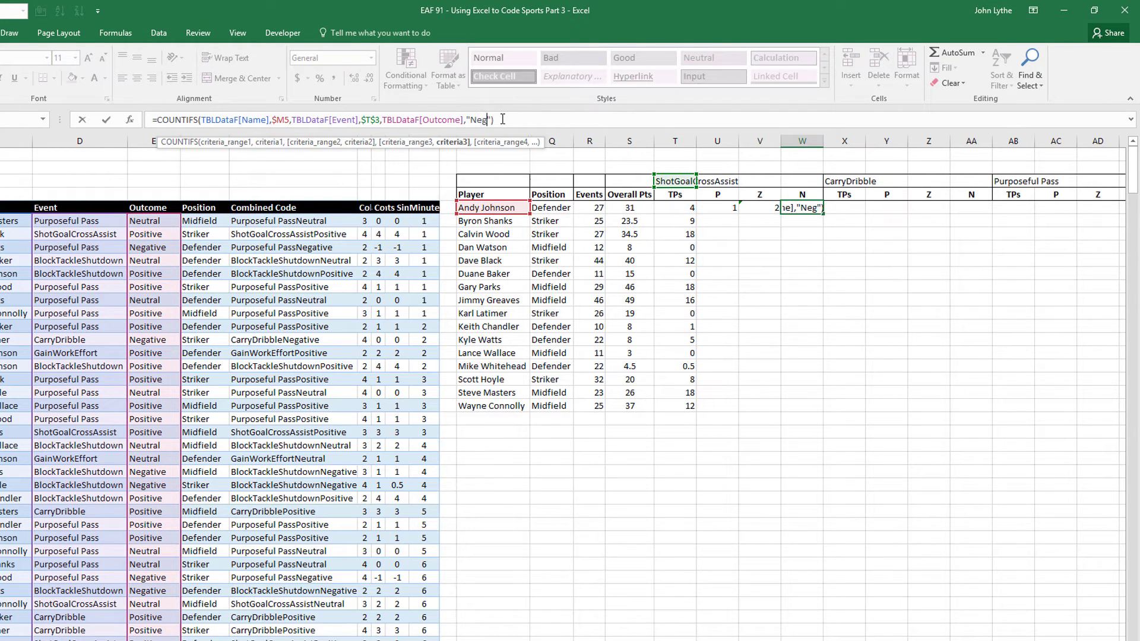
key(Return)
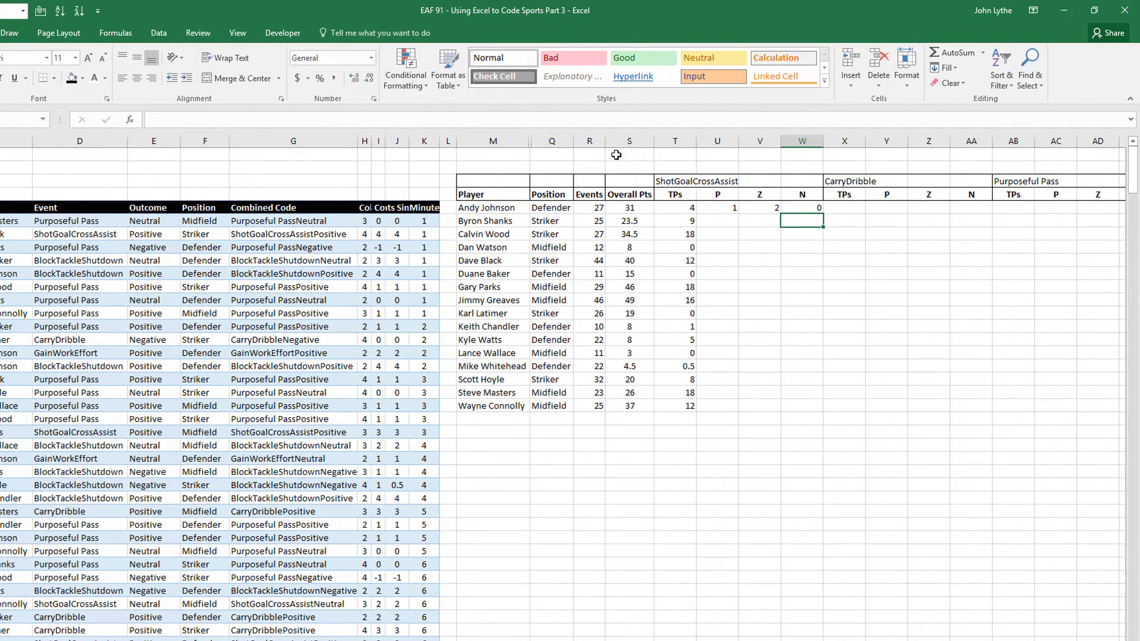
Fill the P, Z and N formulas in U5:W5 down to row 20
click(728, 210)
drag(728, 210, 821, 217)
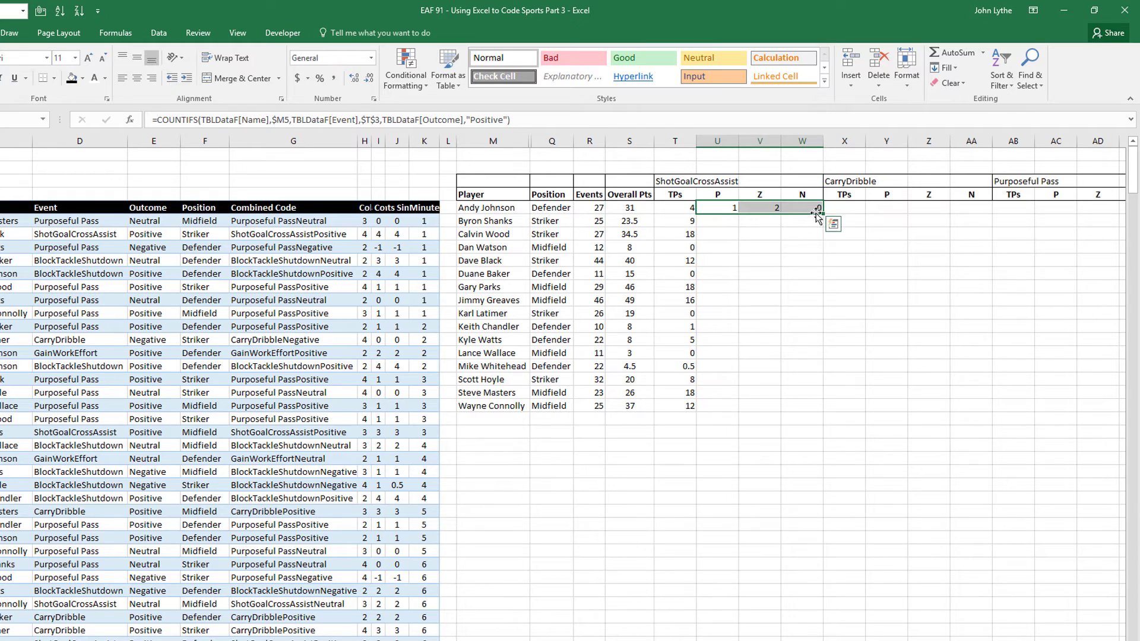
double_click(822, 215)
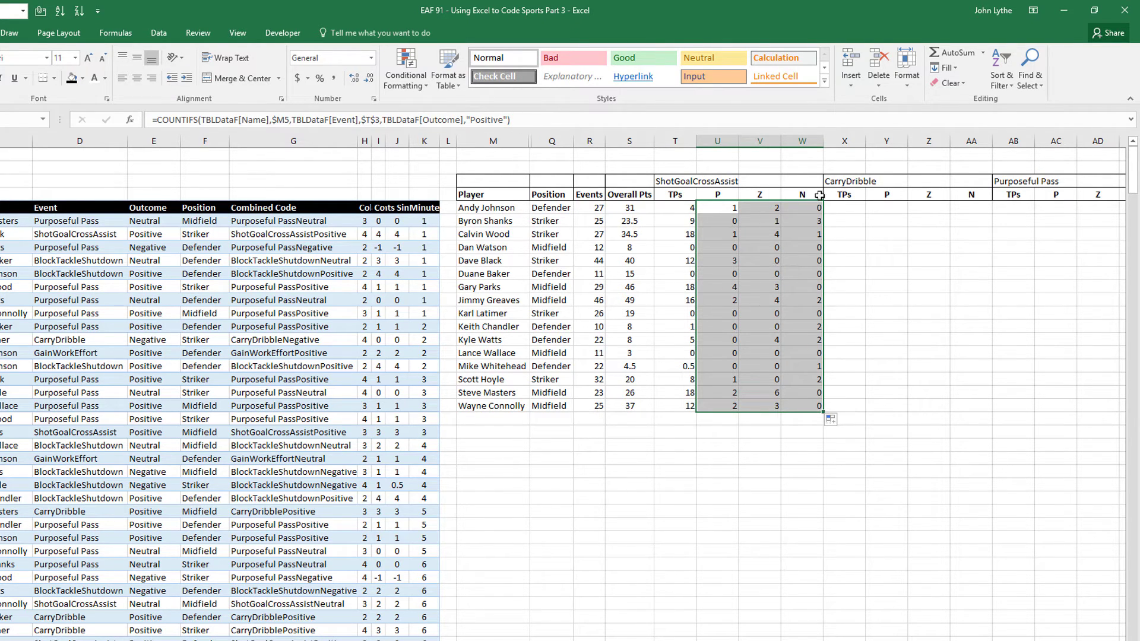
Centre the values in the ShotGoalCrossAssist grid T4:W20
drag(683, 194, 810, 406)
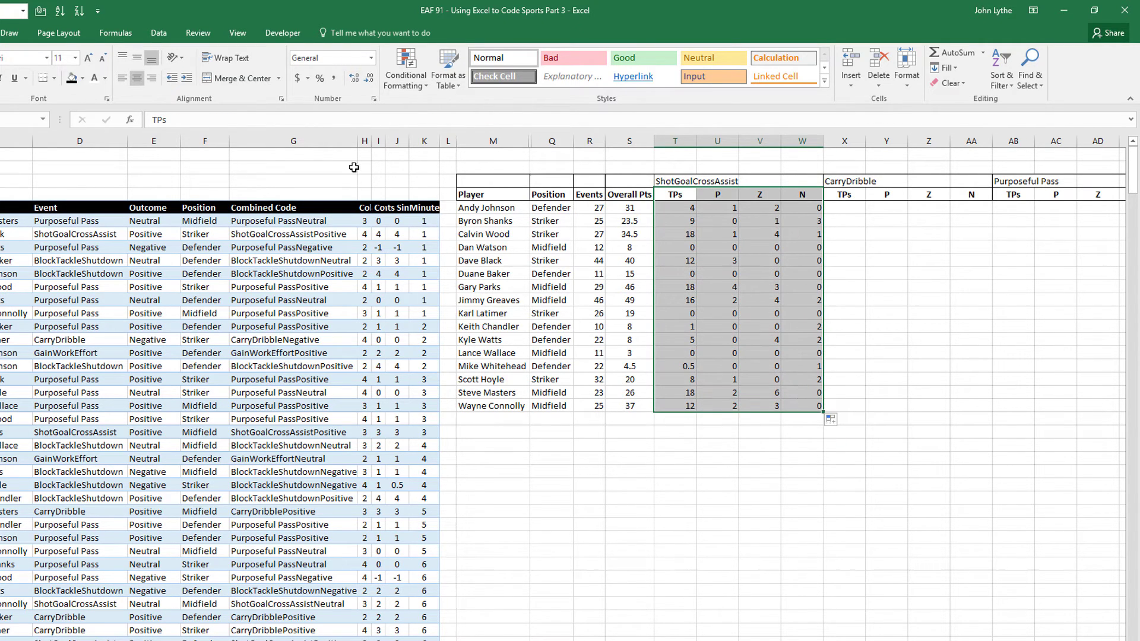
click(141, 82)
click(140, 82)
click(690, 237)
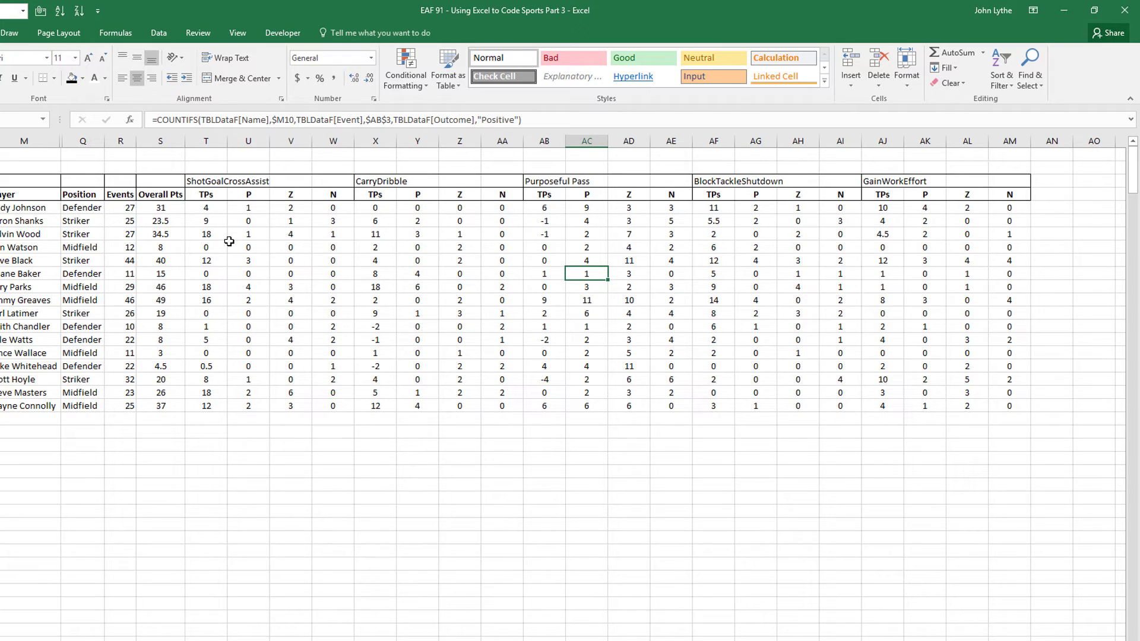
Unhide the Date, Opponent and Event columns between Player and Position
click(62, 142)
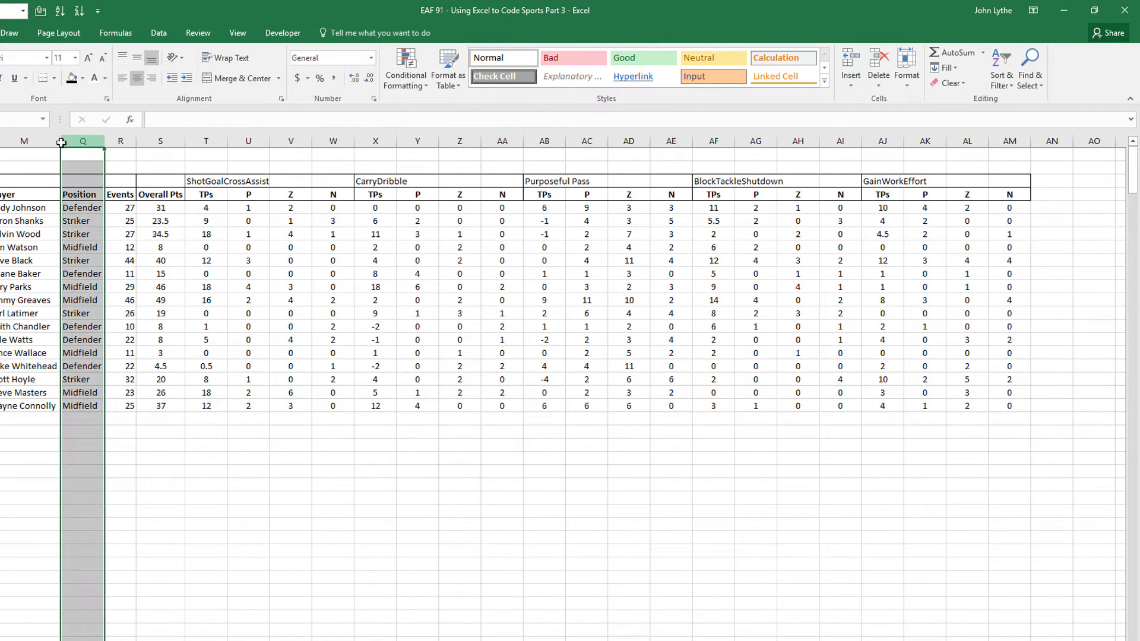
drag(61, 142, 53, 143)
right_click(52, 143)
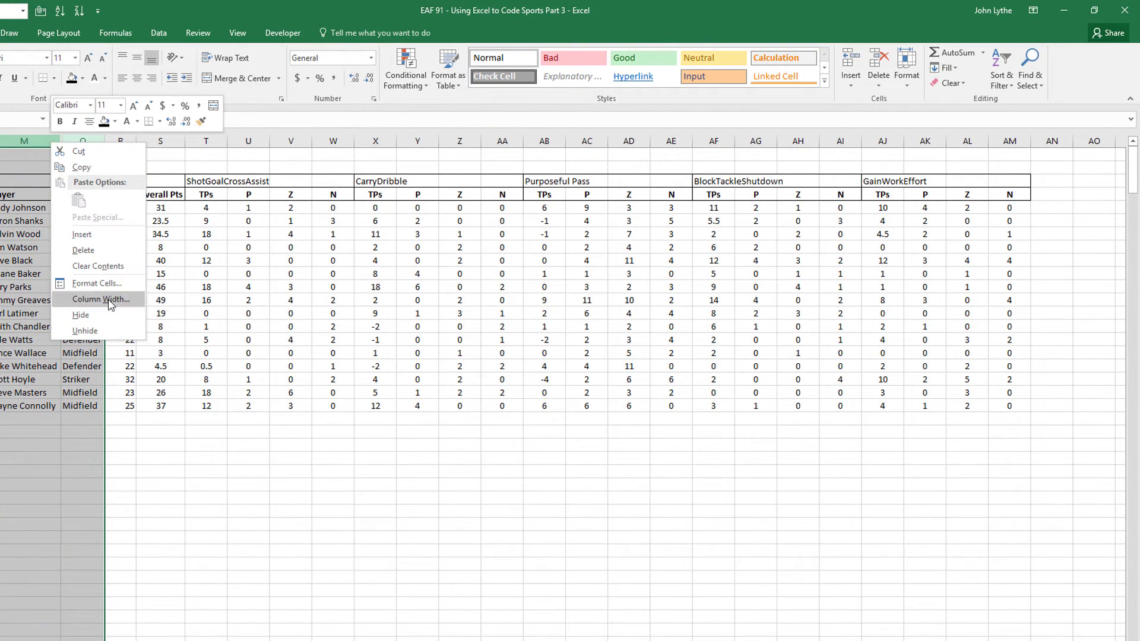
click(101, 331)
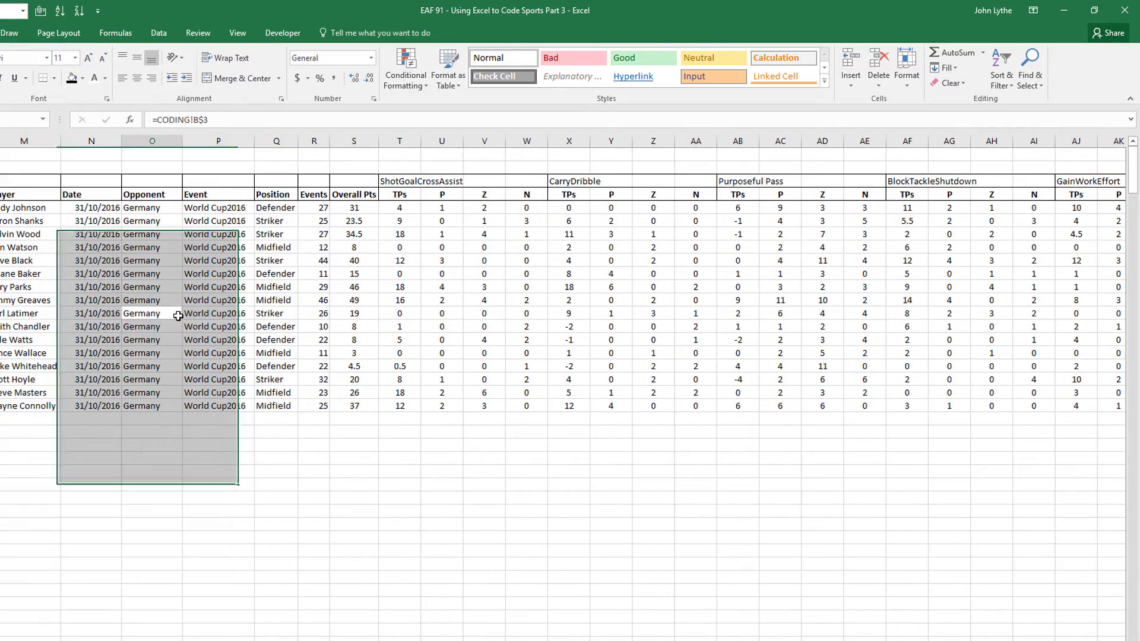
click(178, 316)
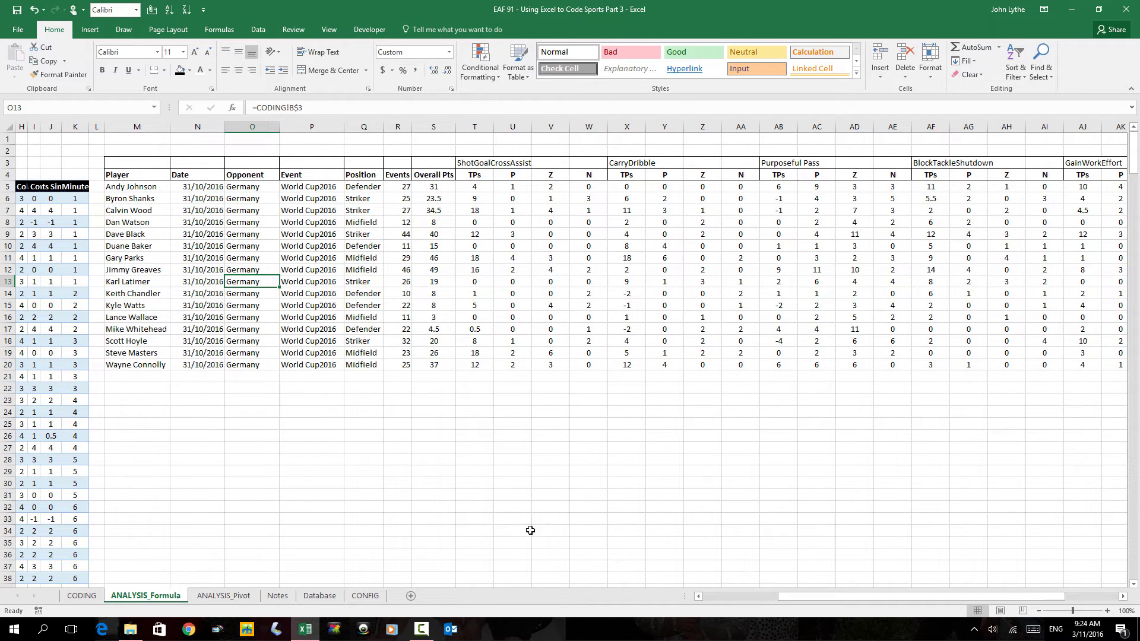
click(320, 600)
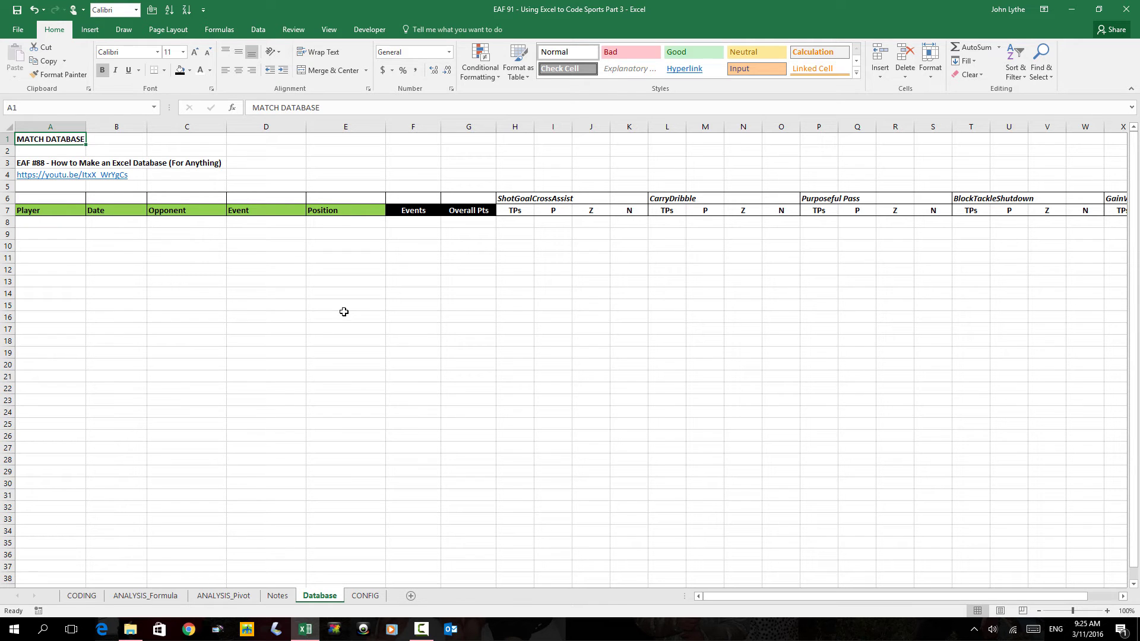
Cut the player grid from ANALYSIS_Formula and paste it as values into Database cell A8
click(149, 597)
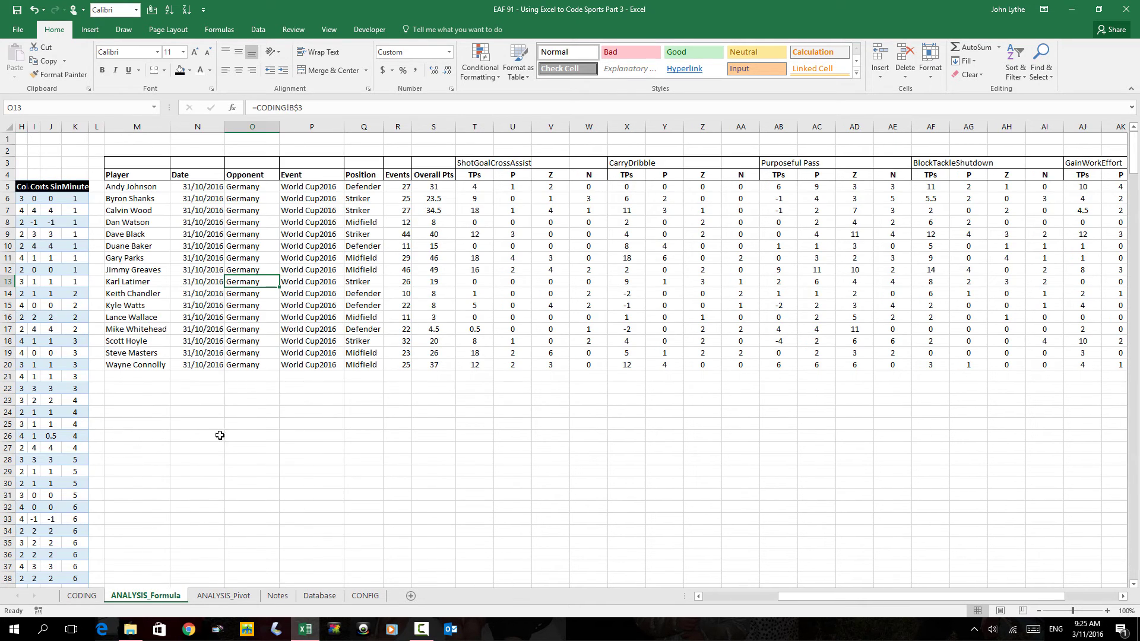
drag(141, 187, 1096, 366)
right_click(244, 210)
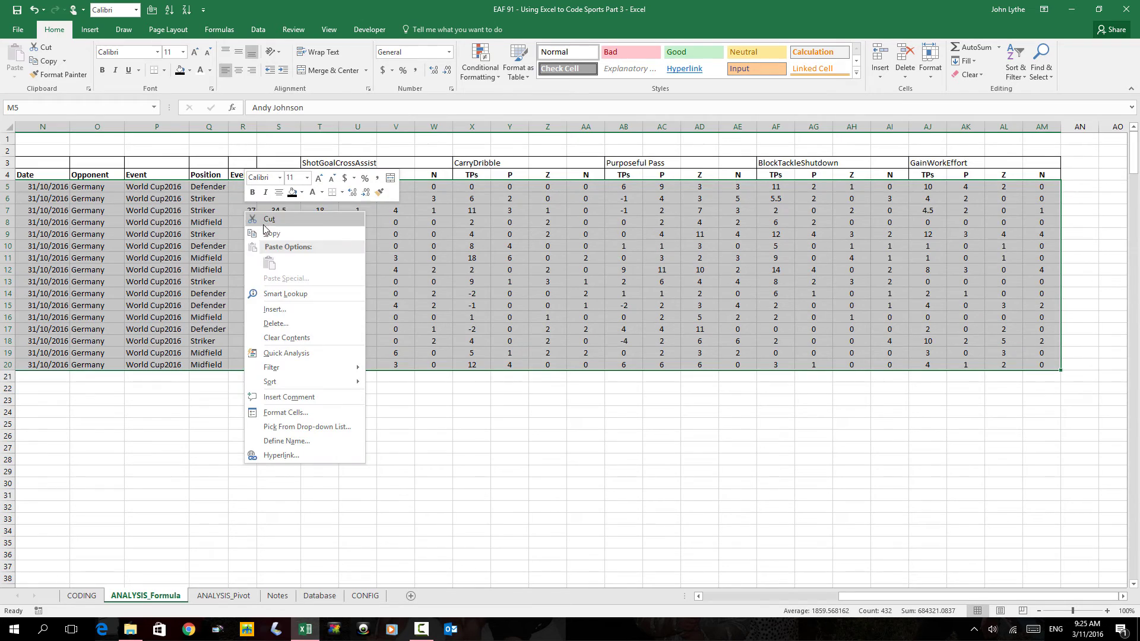
click(263, 224)
scroll(267, 267, left, 5)
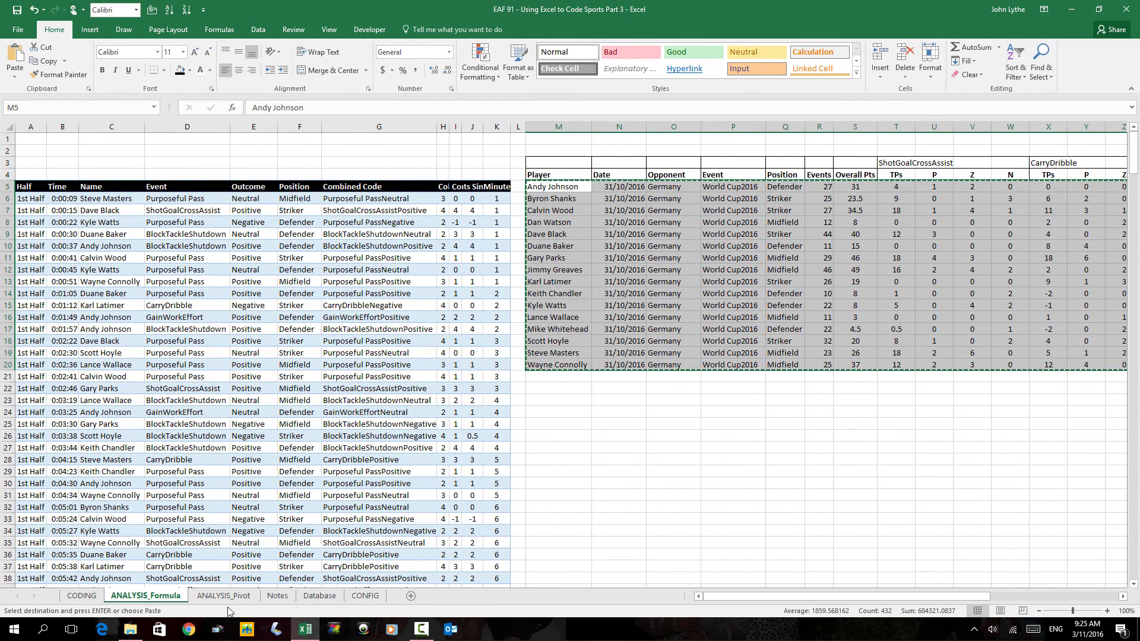
click(320, 596)
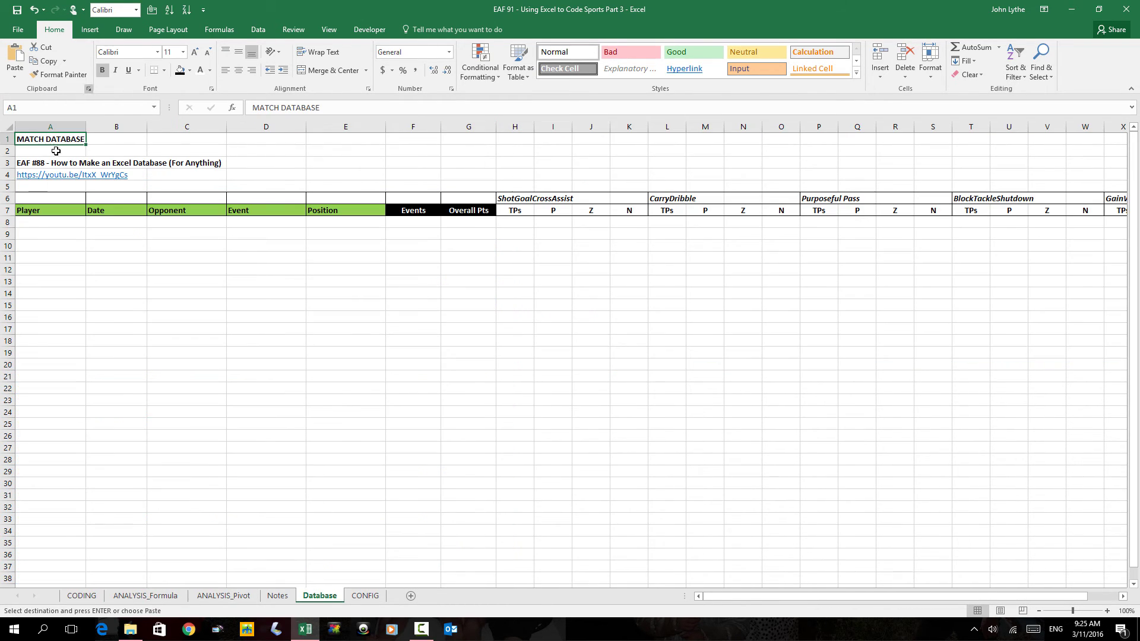
click(36, 223)
click(15, 77)
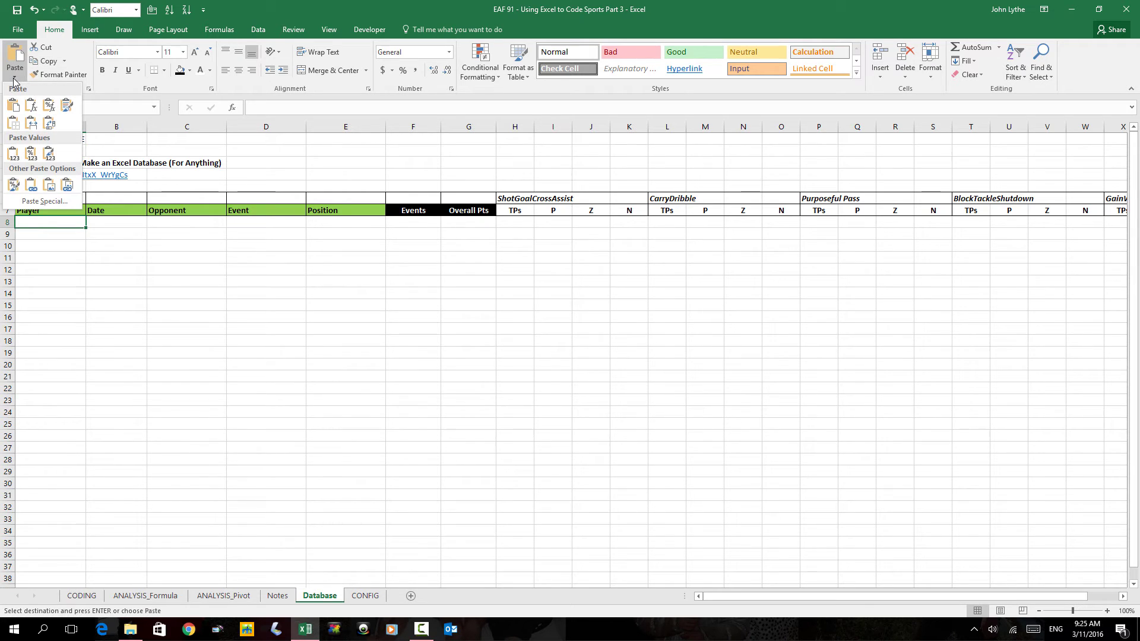
click(13, 154)
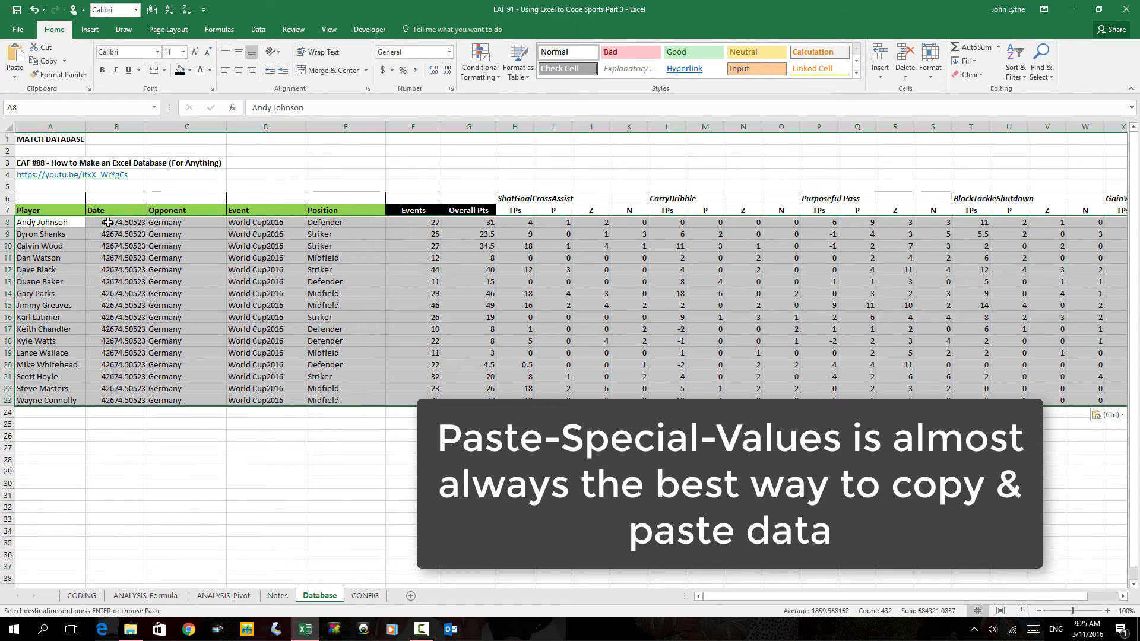
Format the dates in B8:B23 as Short Date and centre them
drag(108, 222, 107, 399)
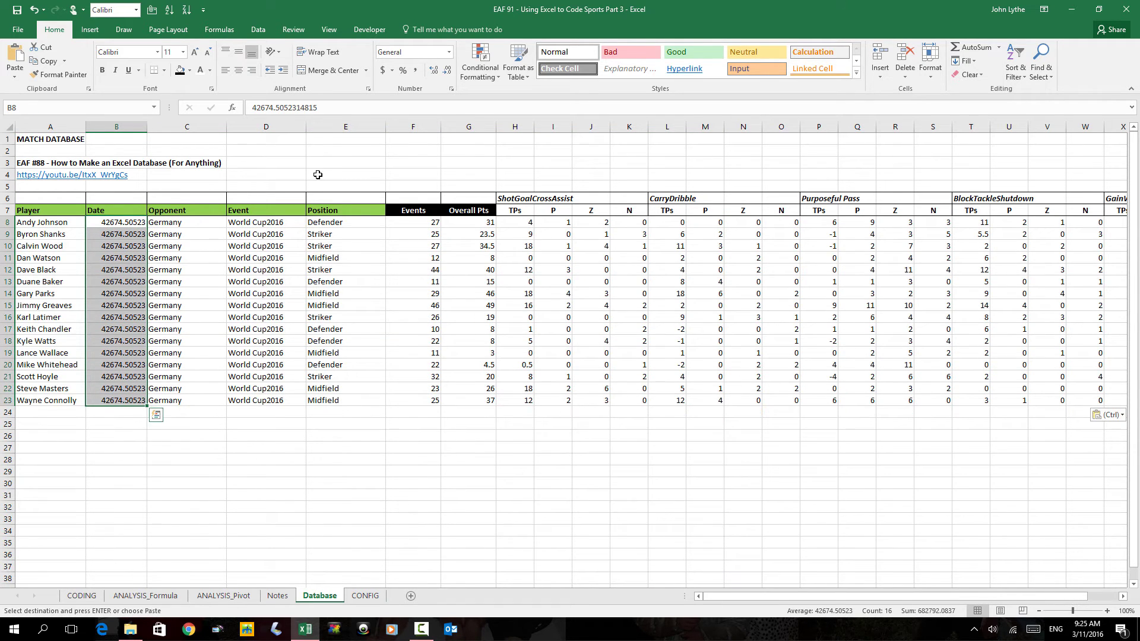
click(449, 52)
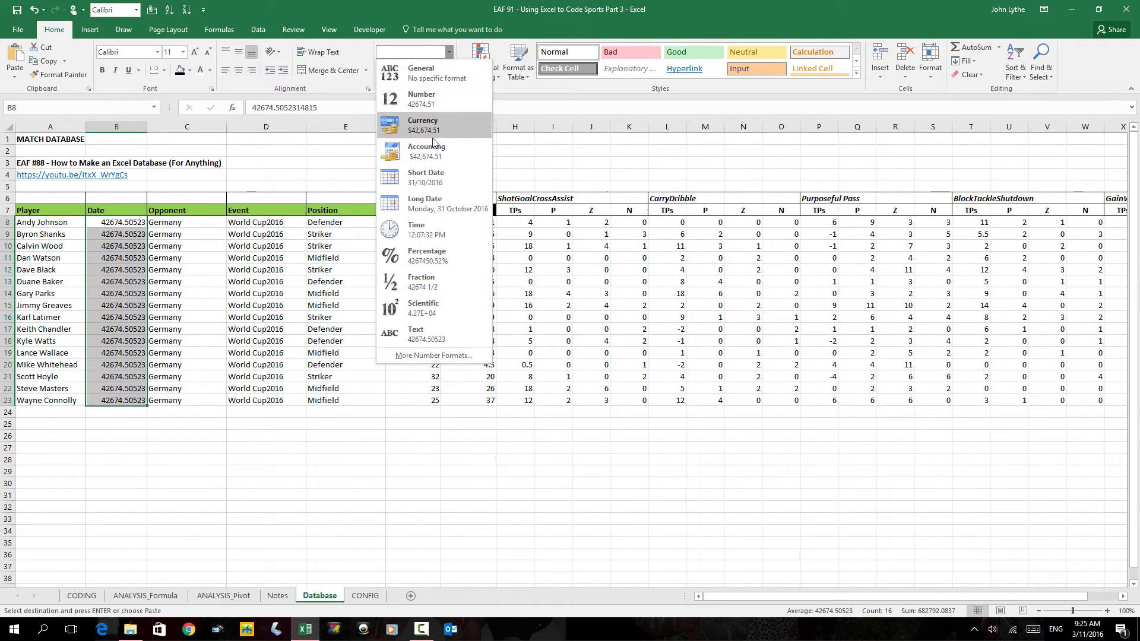
click(426, 177)
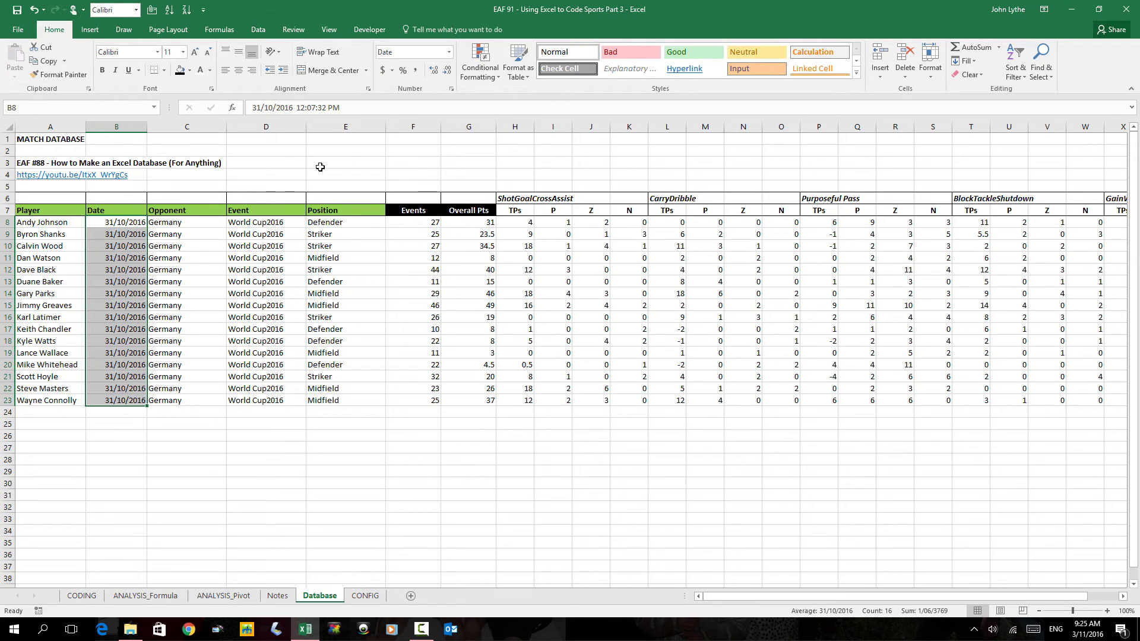
click(238, 71)
click(131, 268)
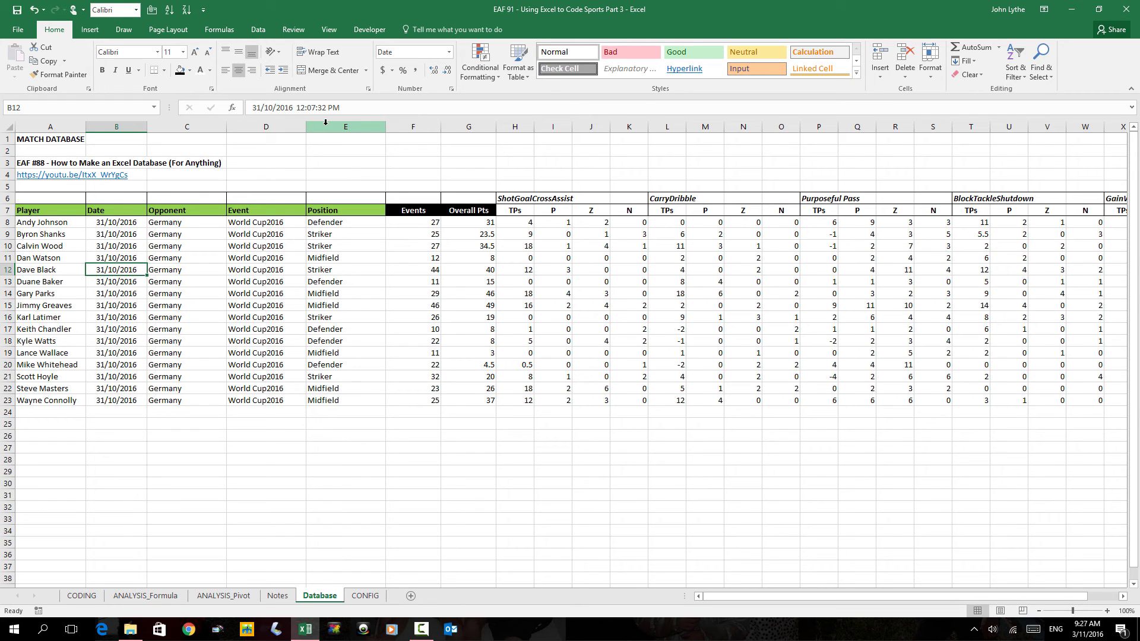
click(365, 596)
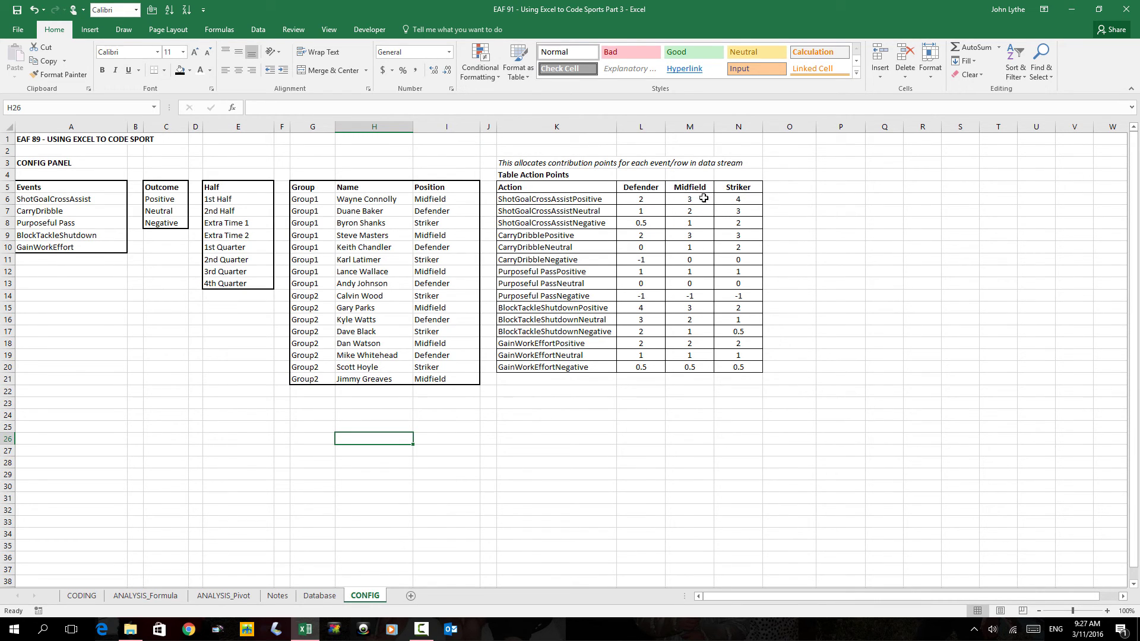
click(319, 596)
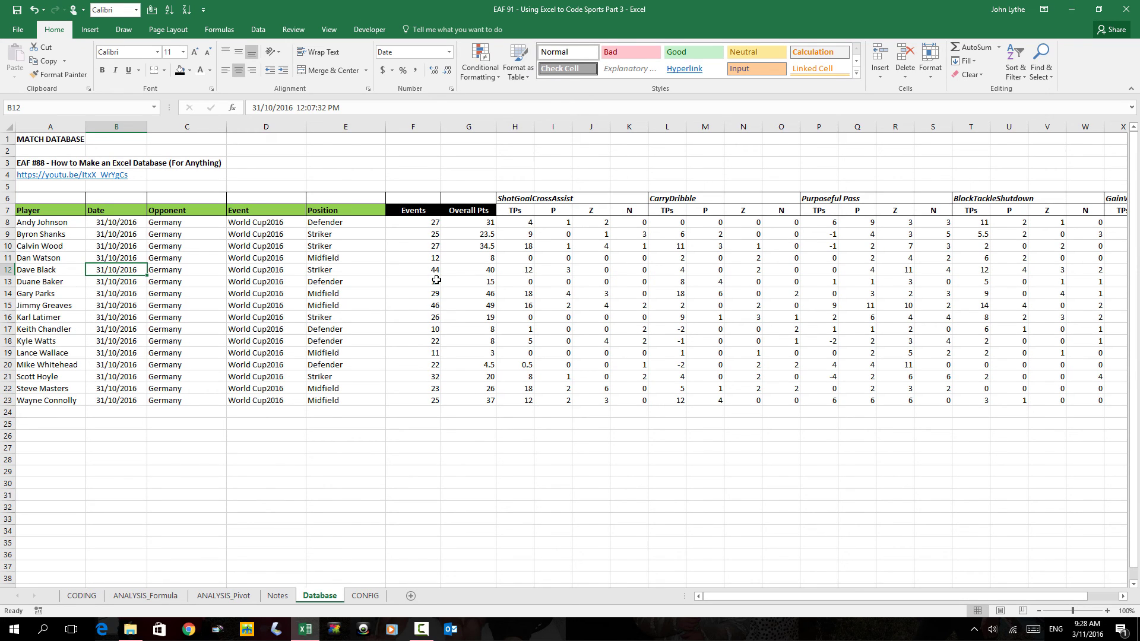
click(516, 222)
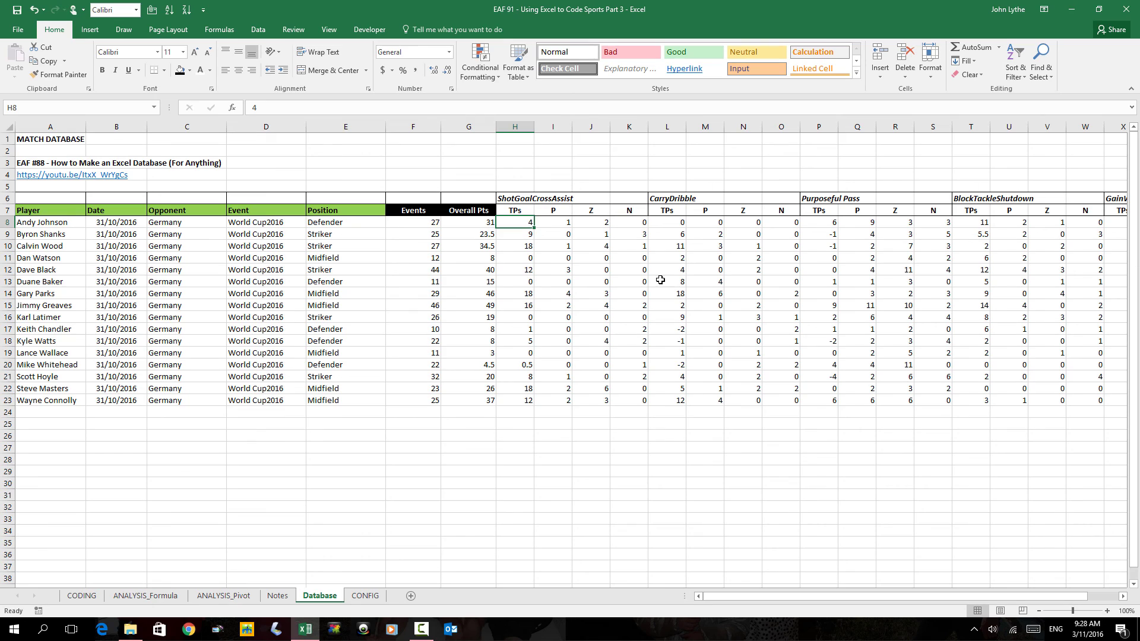